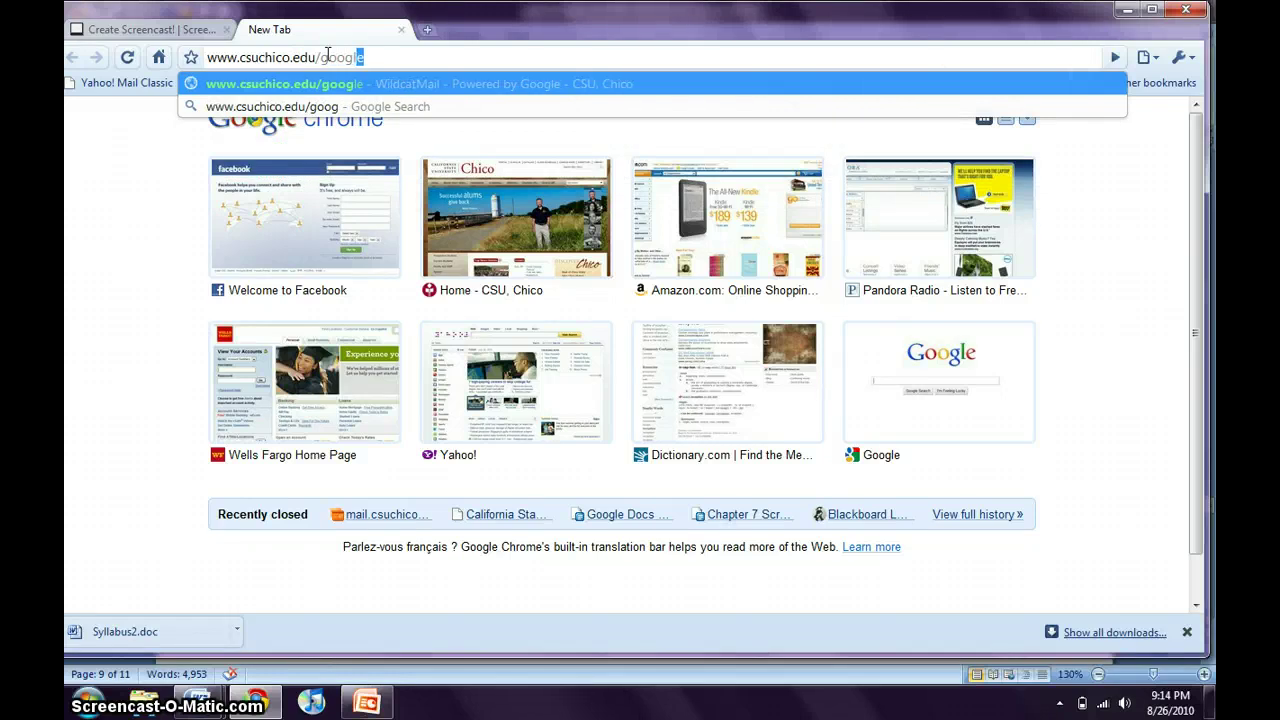
Go to the CSU Chico WildcatMail login page.
type("le")
key("Return")
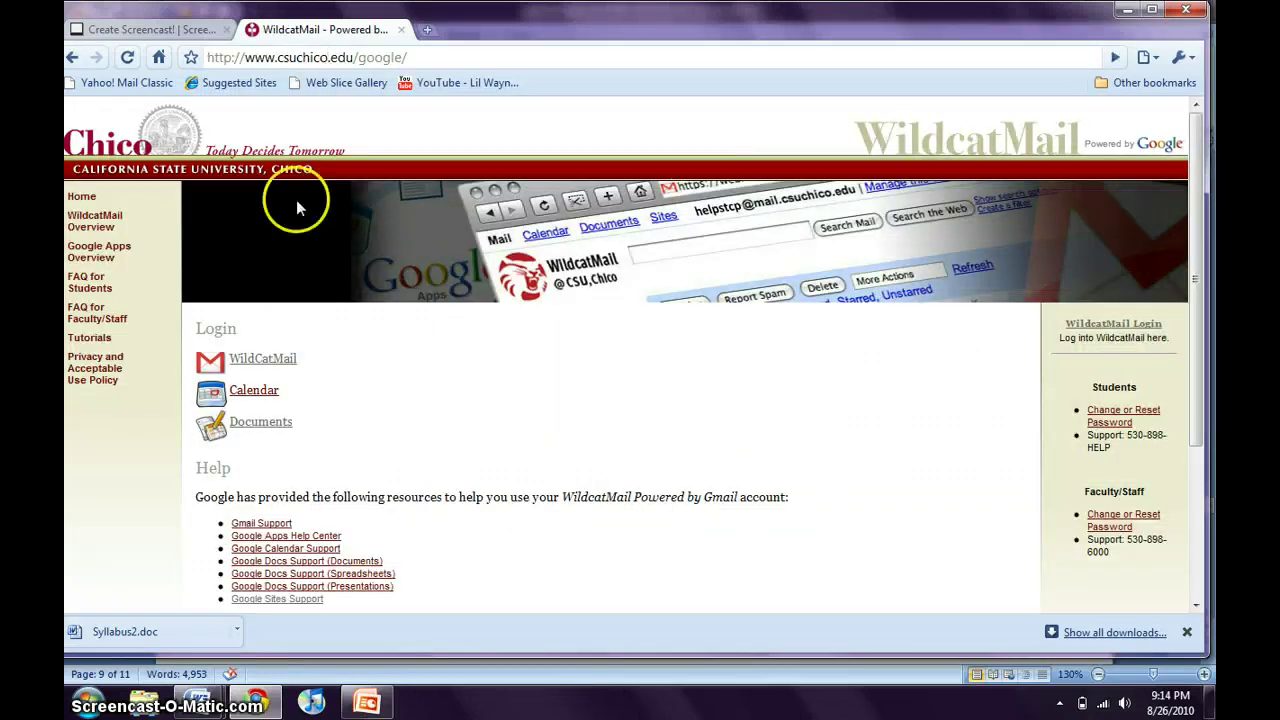
left_click(256, 363)
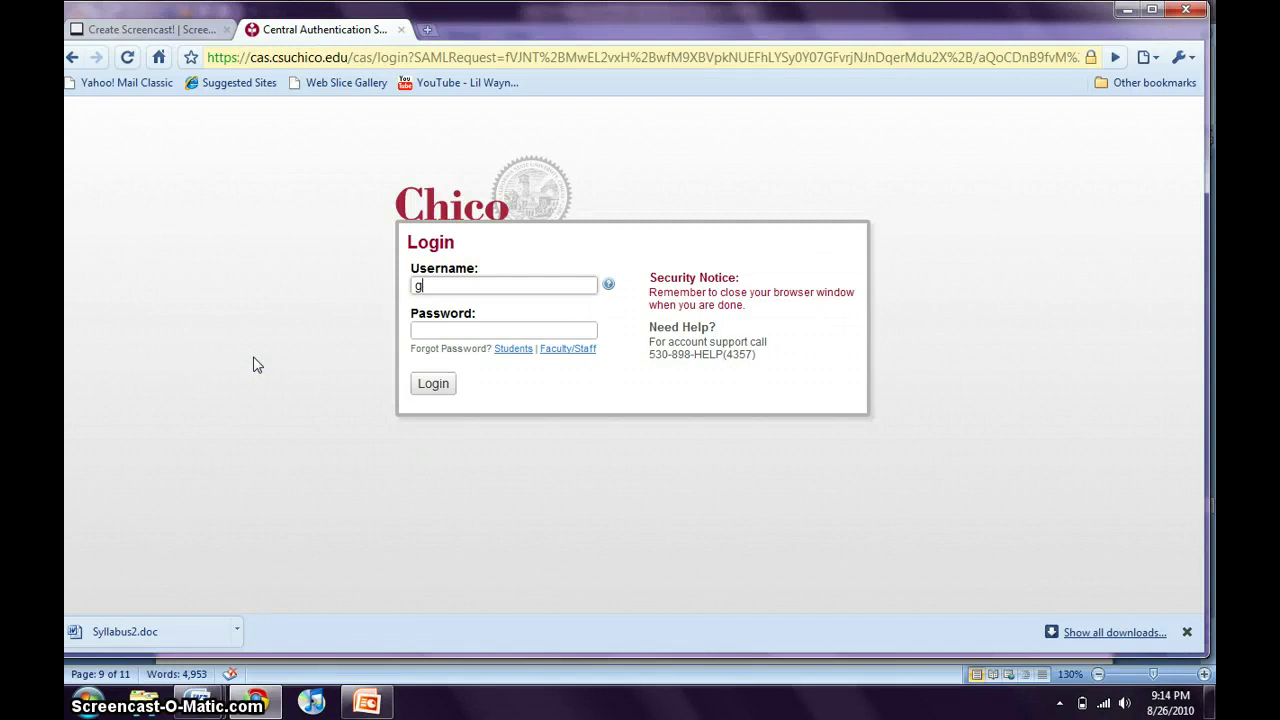
Sign in with the account username and password, star StudentAnnouncement, and open Sites in a new tab.
key("Tab")
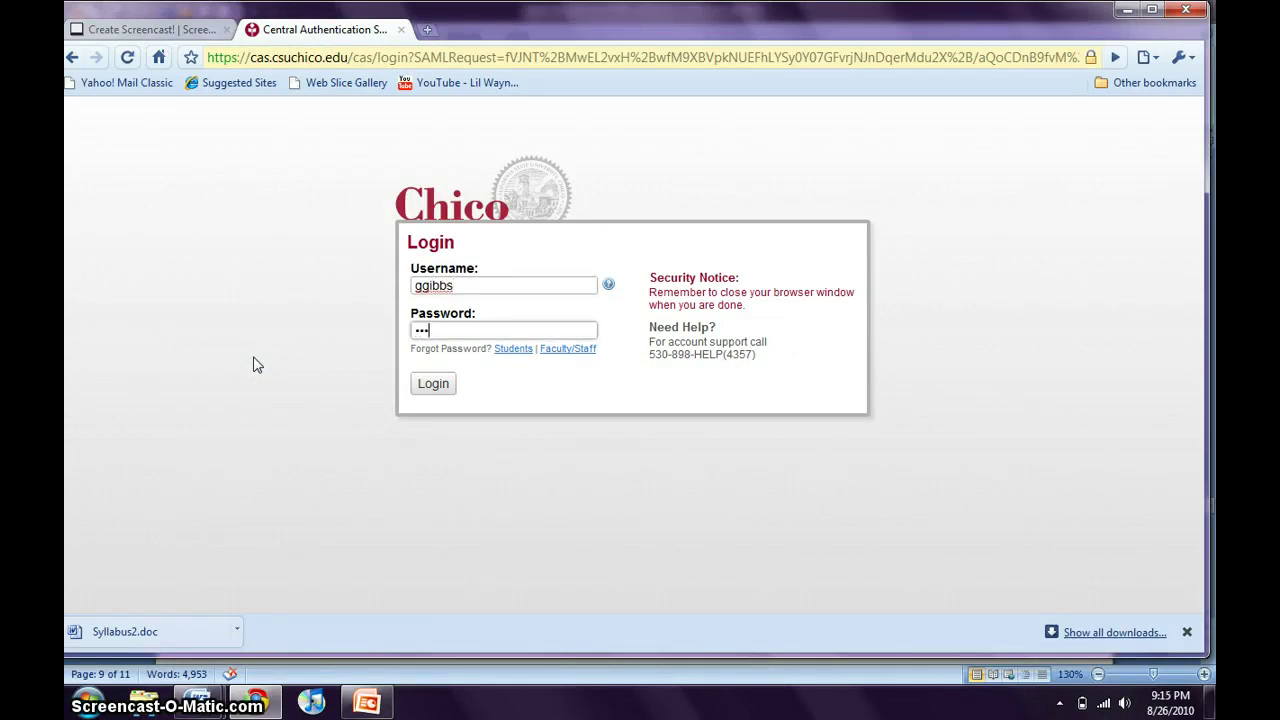
key("Return")
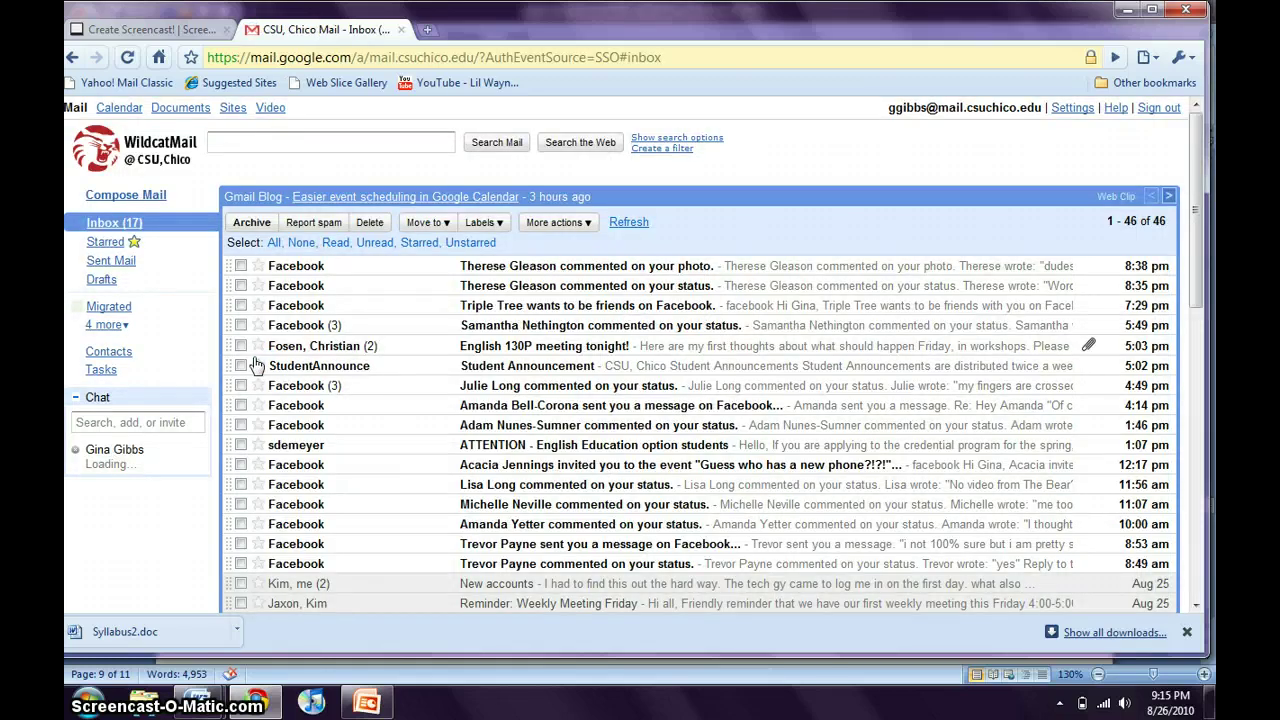
left_click(258, 365)
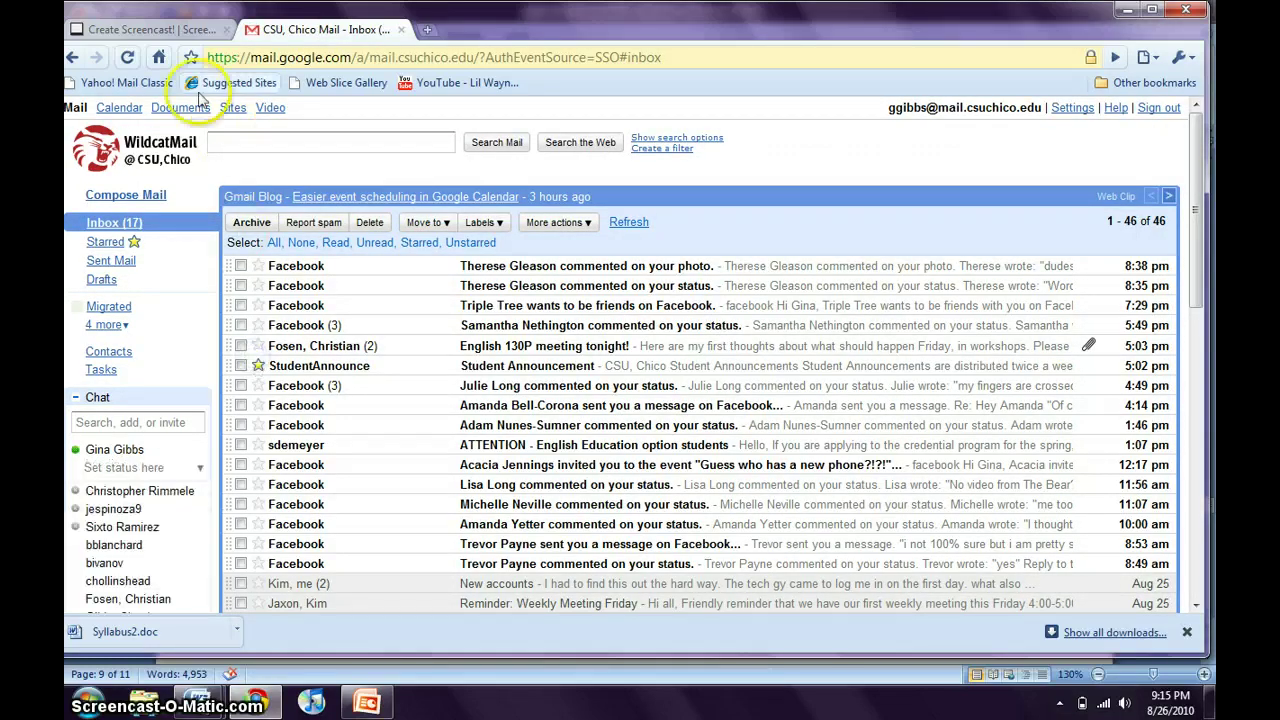
left_click(232, 108)
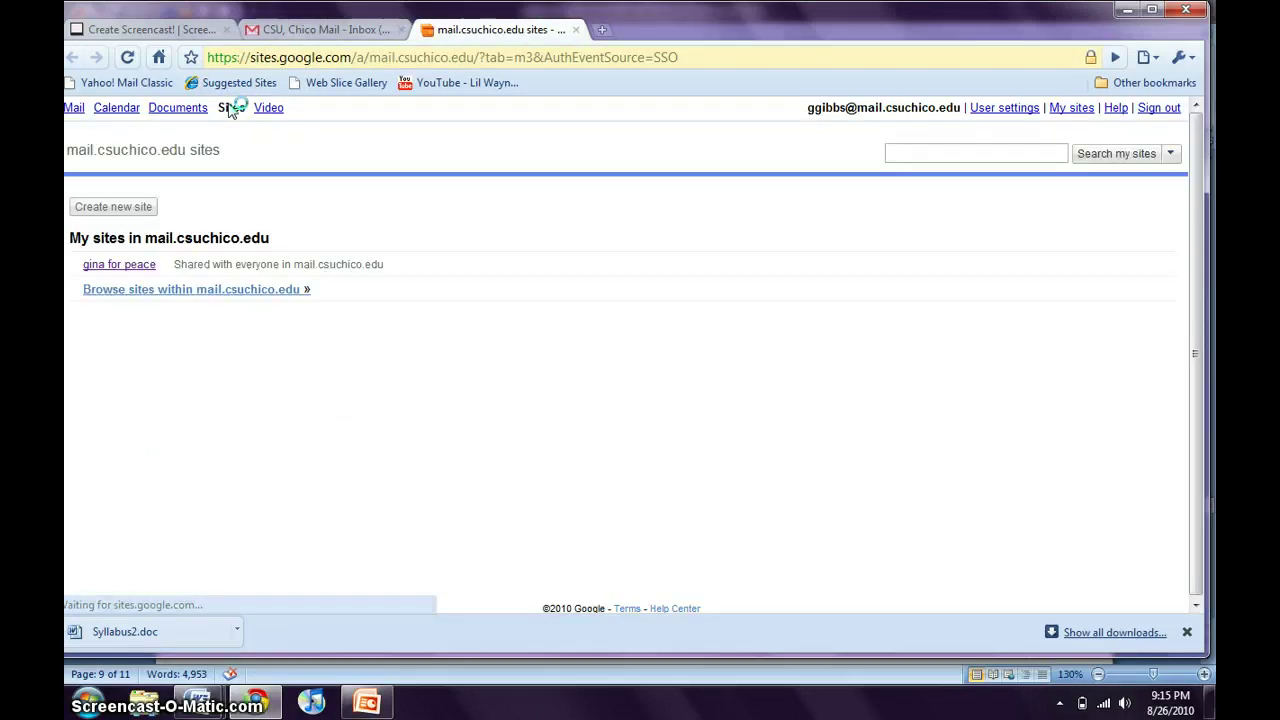
Start a new Google Site and pick the Blank template.
left_click(110, 213)
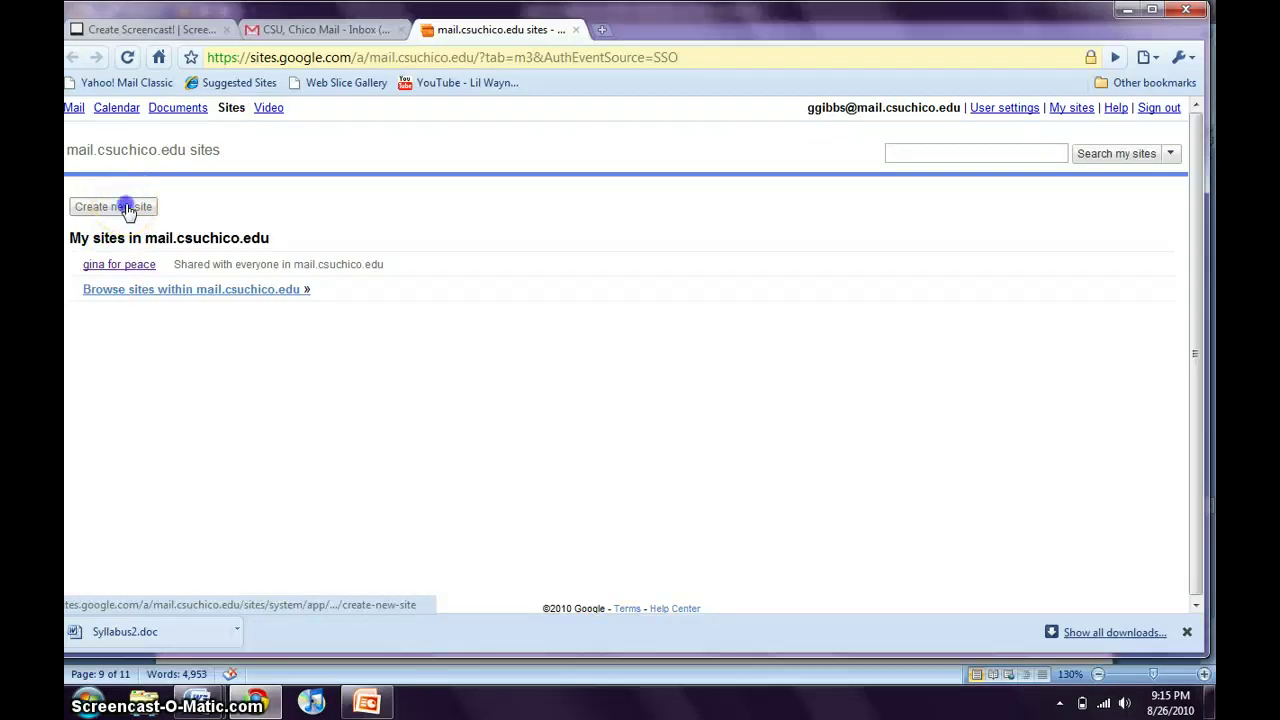
left_click(127, 208)
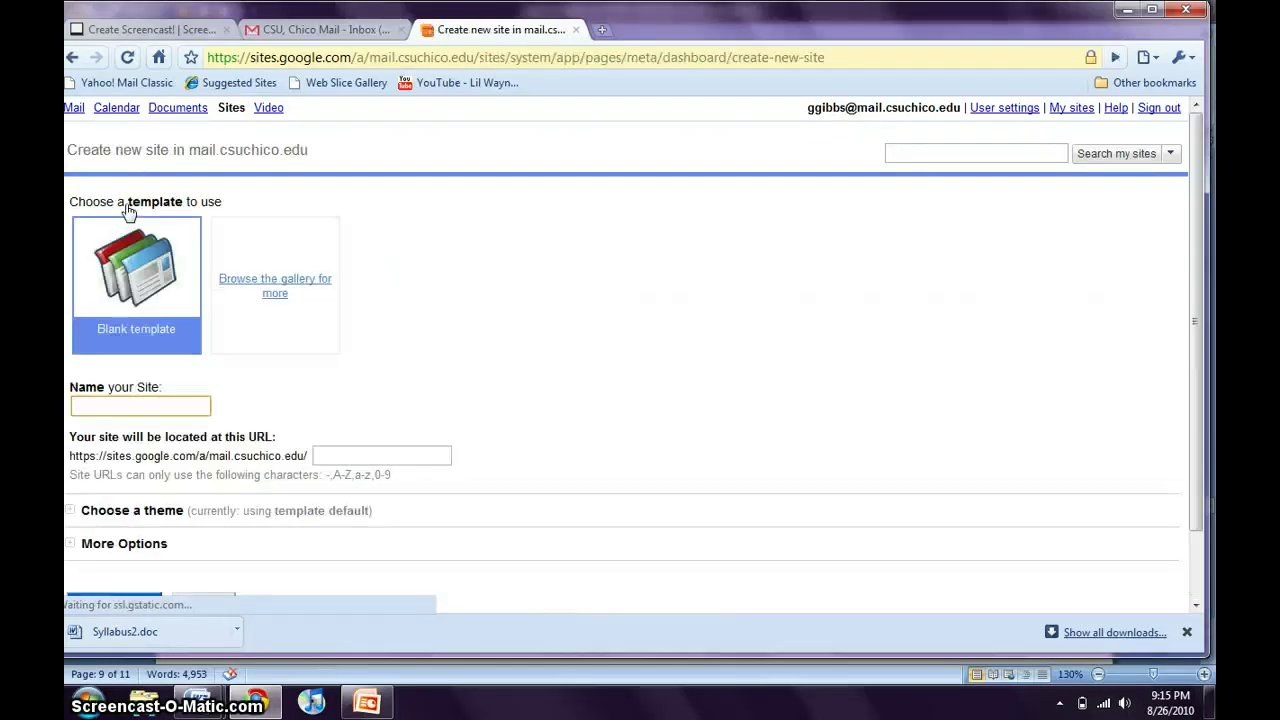
left_click(130, 272)
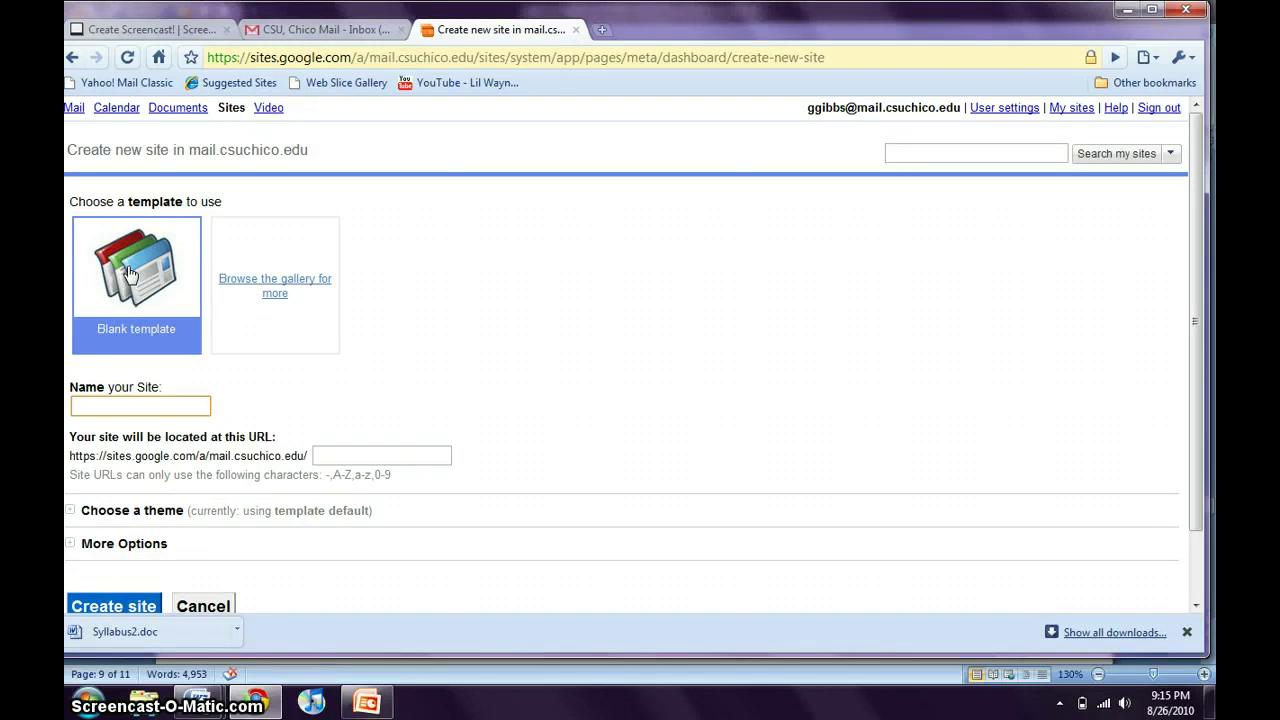
left_click(175, 272)
left_click_drag(195, 295, 245, 288)
left_click(245, 288)
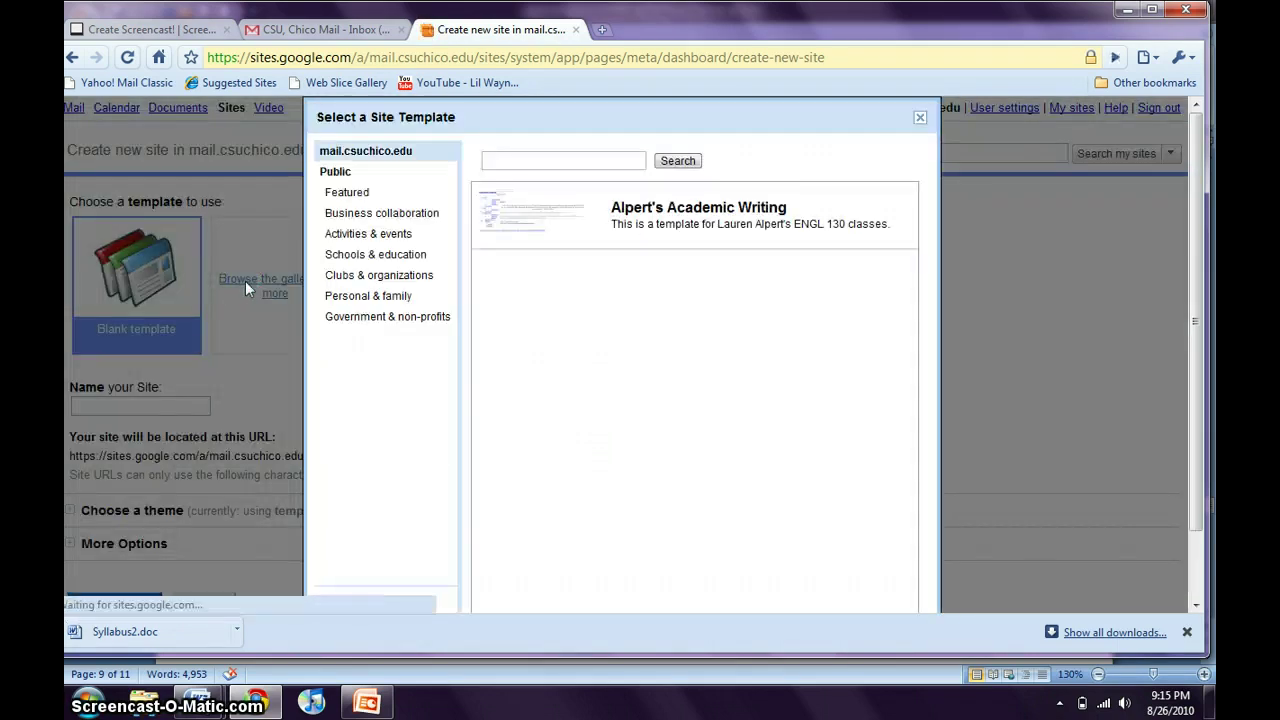
left_click(437, 304)
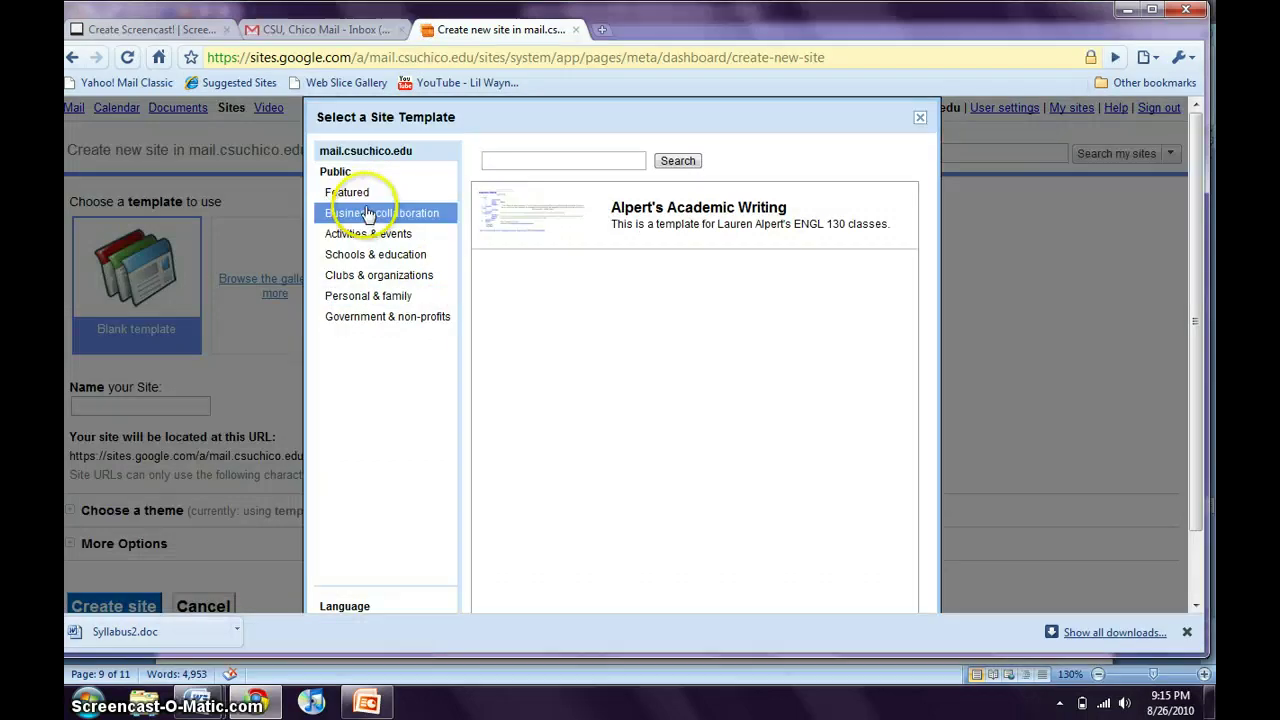
left_click(373, 262)
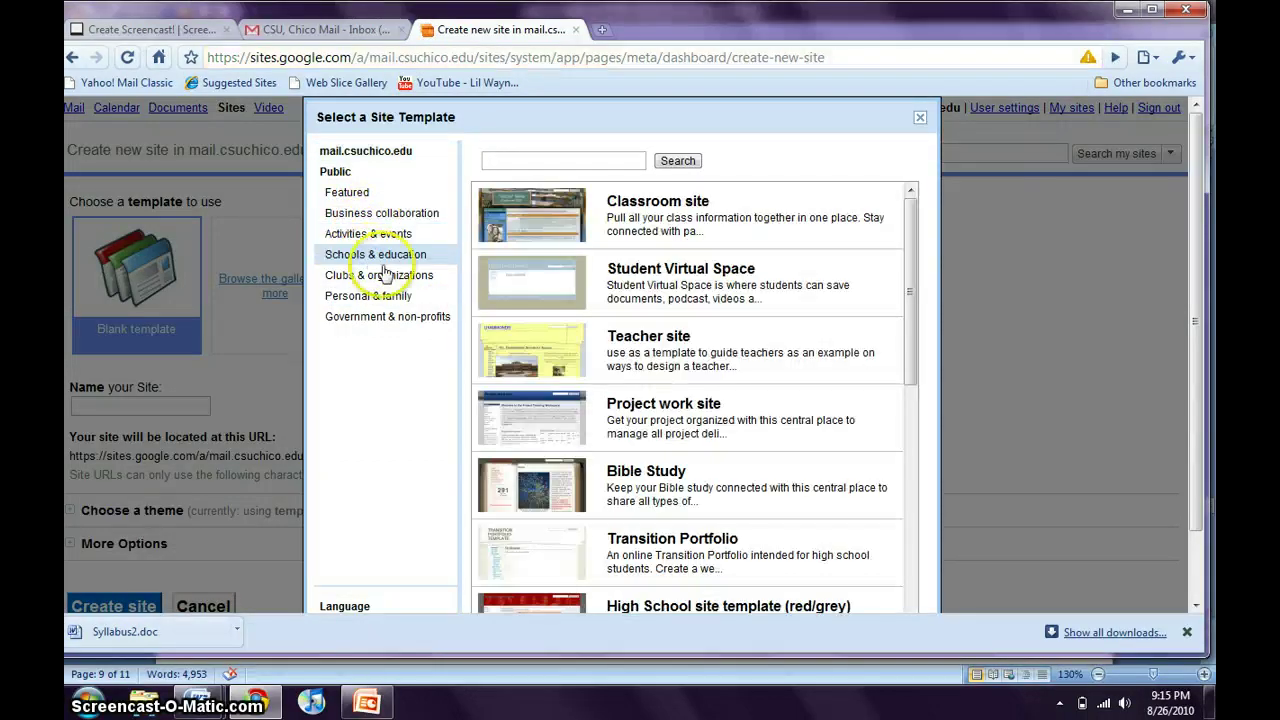
left_click(549, 244)
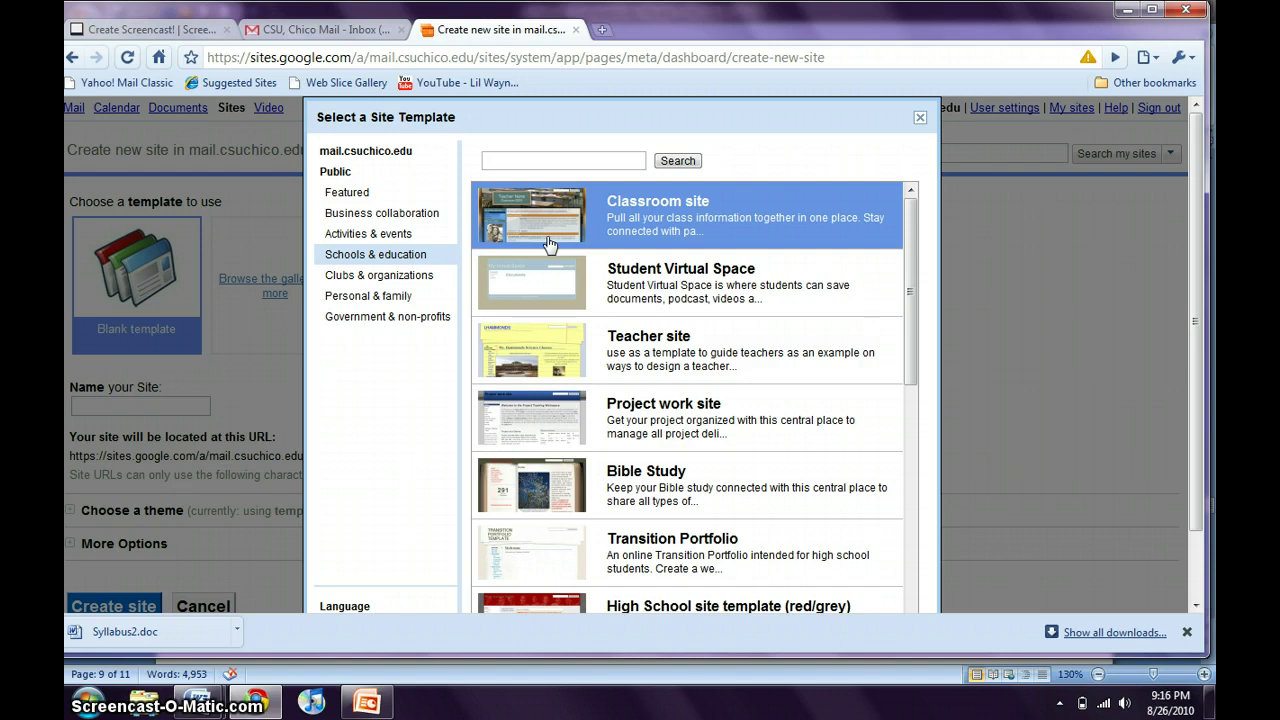
left_click(920, 117)
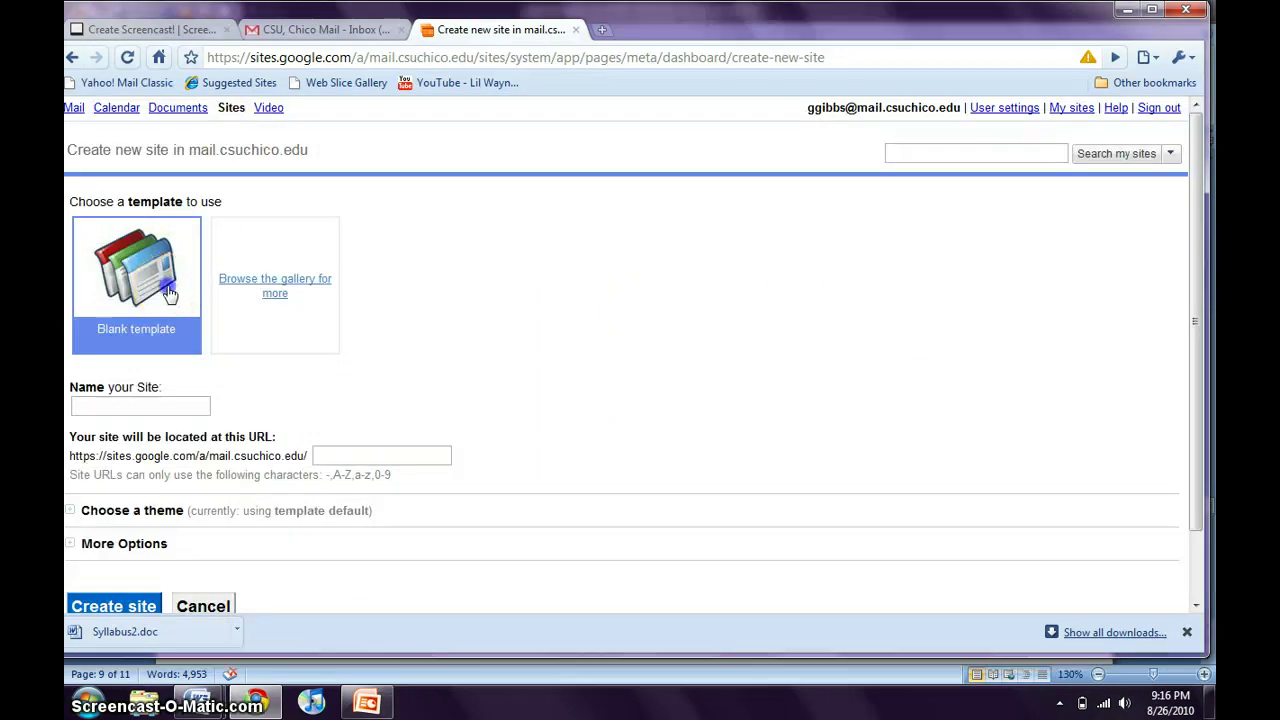
Name the site english130test, choose the Simple theme, and create it.
left_click(127, 407)
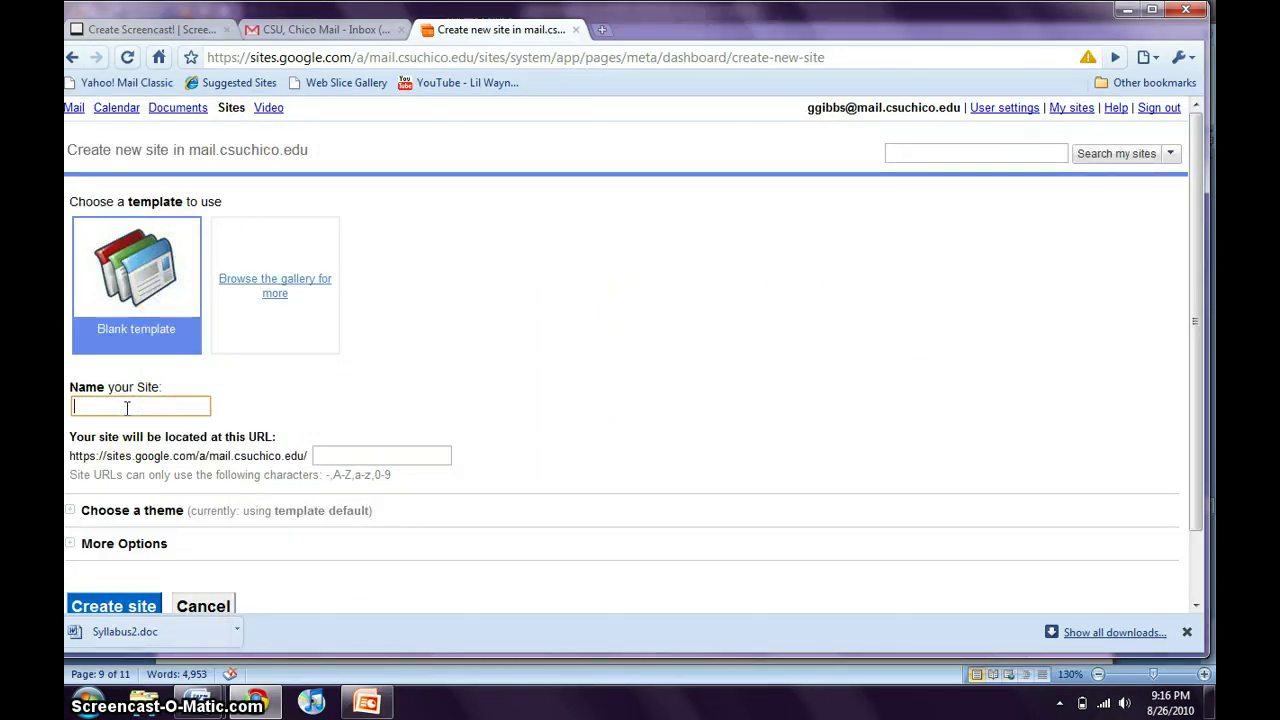
type("english")
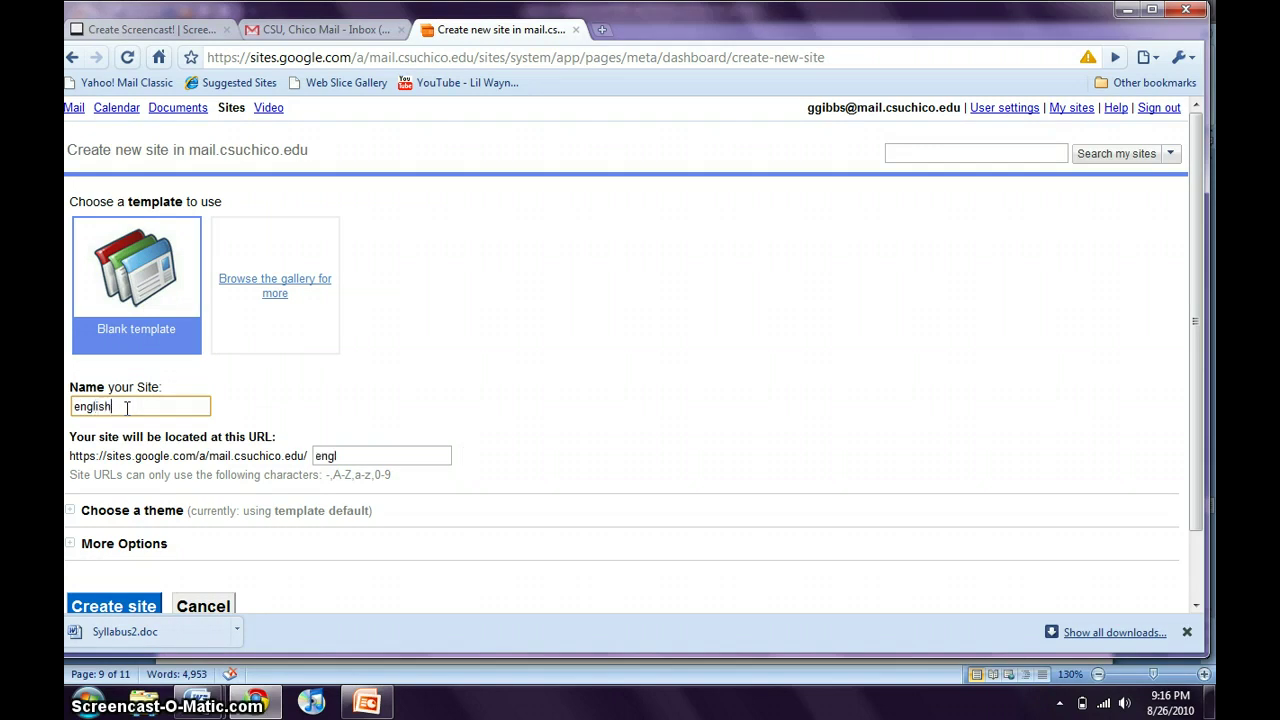
type("130test")
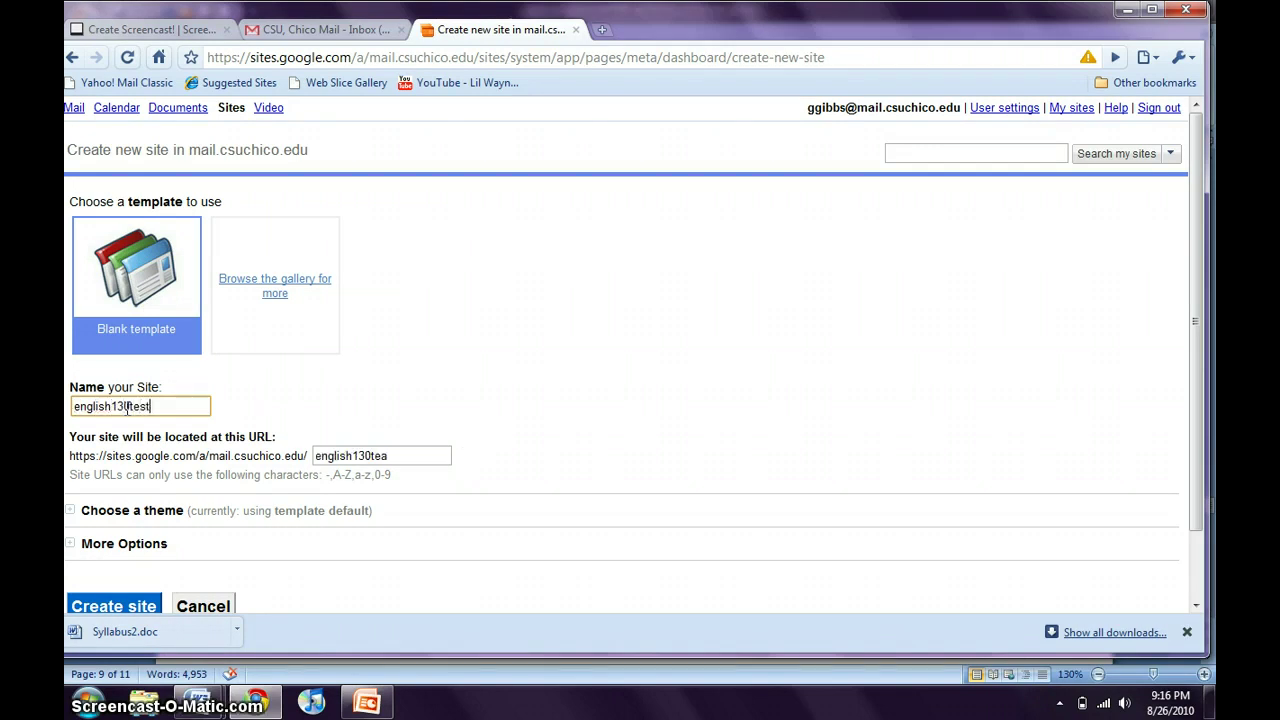
scroll(127, 406, "down", 2)
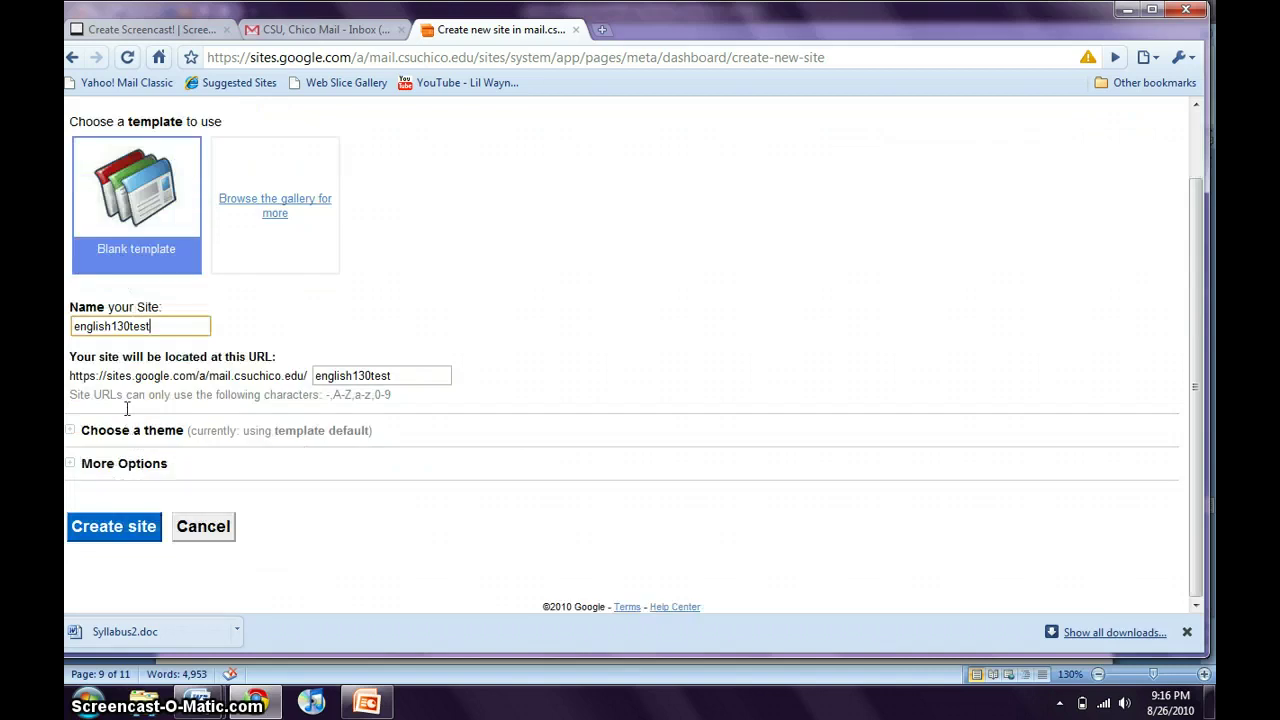
left_click(72, 432)
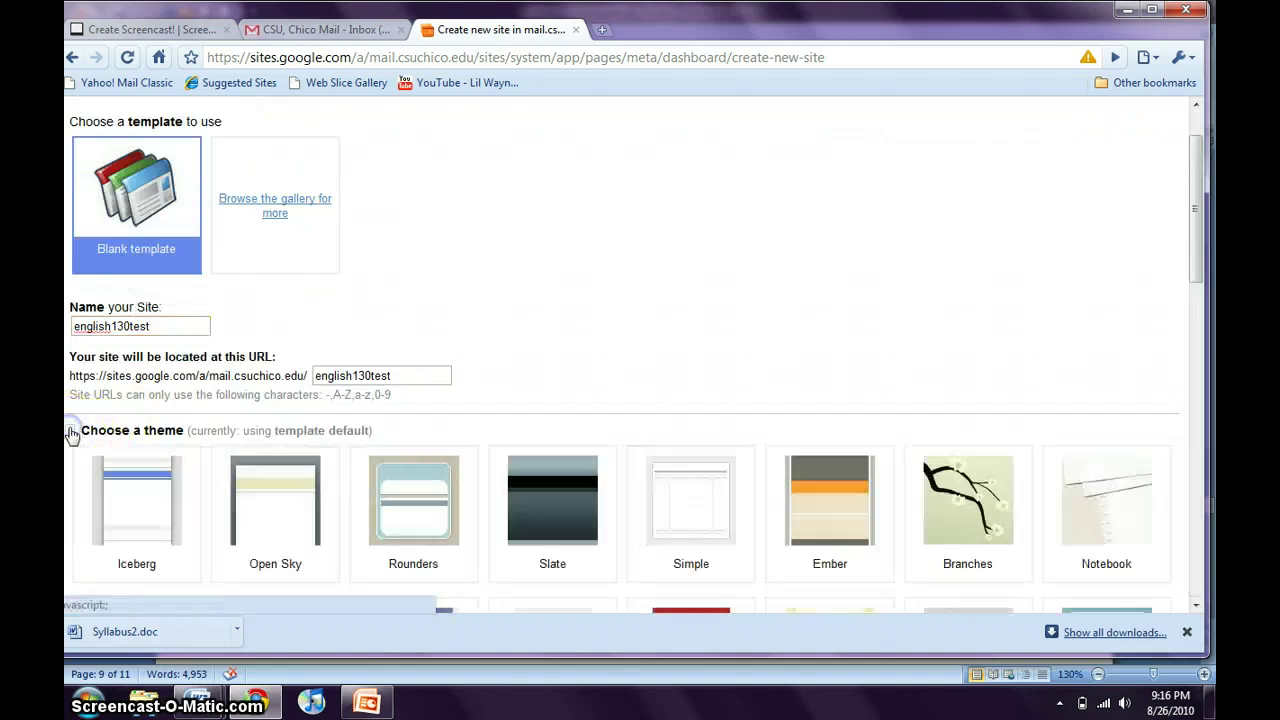
scroll(70, 434, "down", 3)
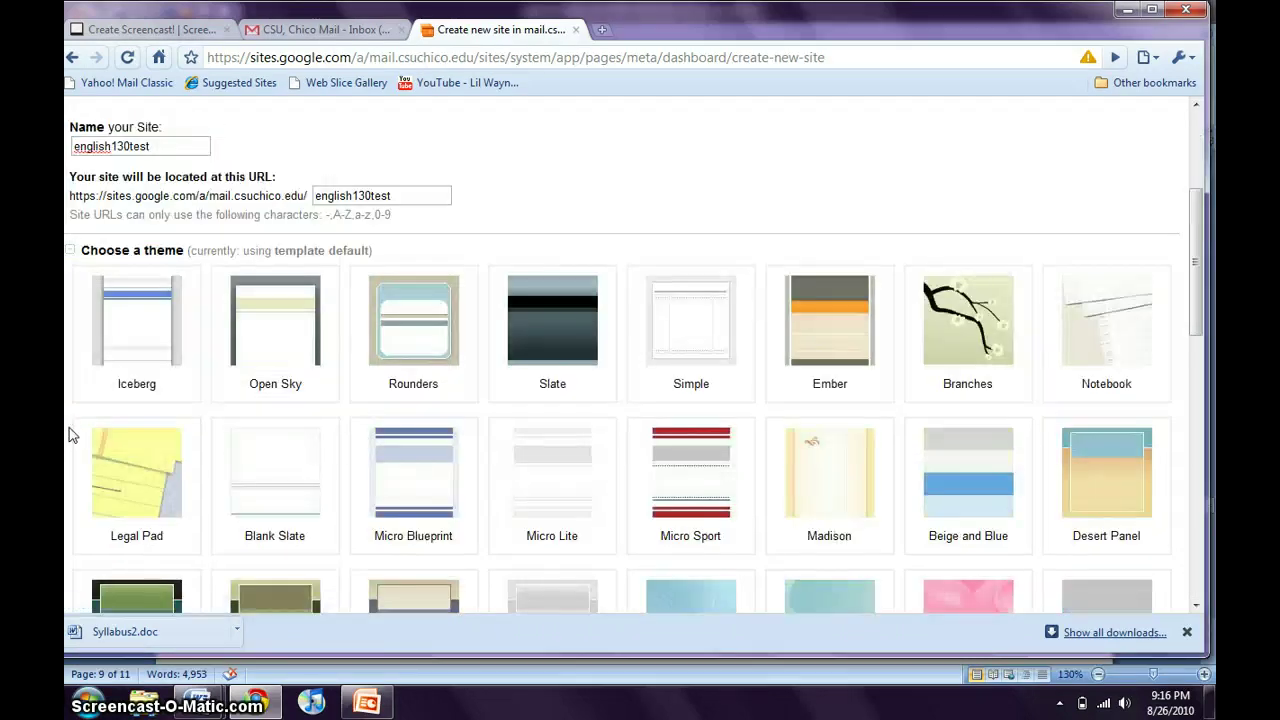
left_click(657, 313)
scroll(657, 313, "down", 10)
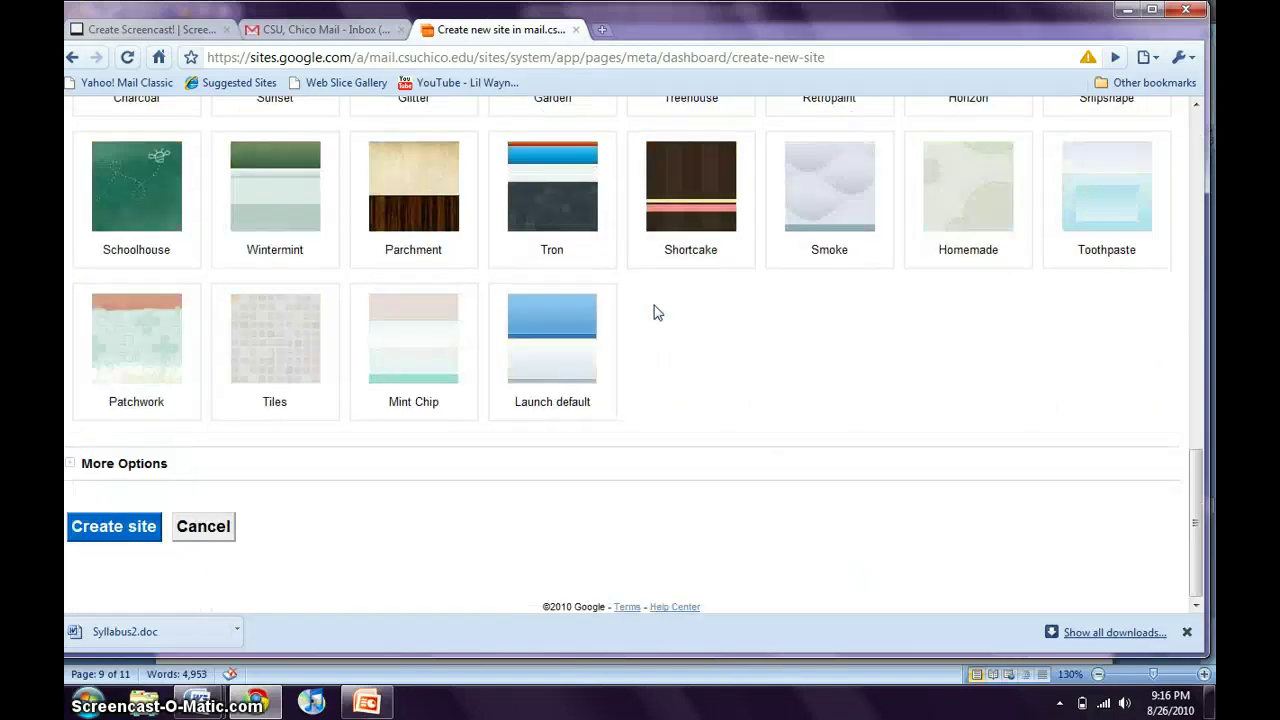
left_click(71, 466)
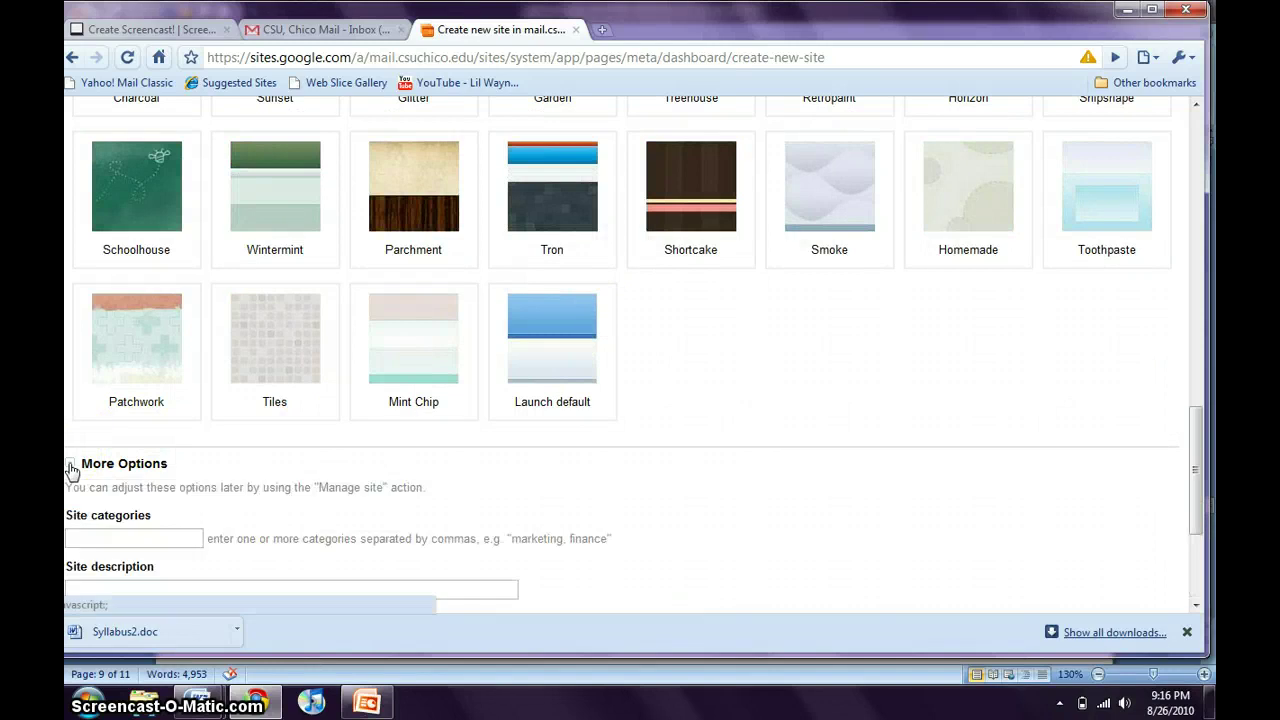
scroll(71, 466, "down", 3)
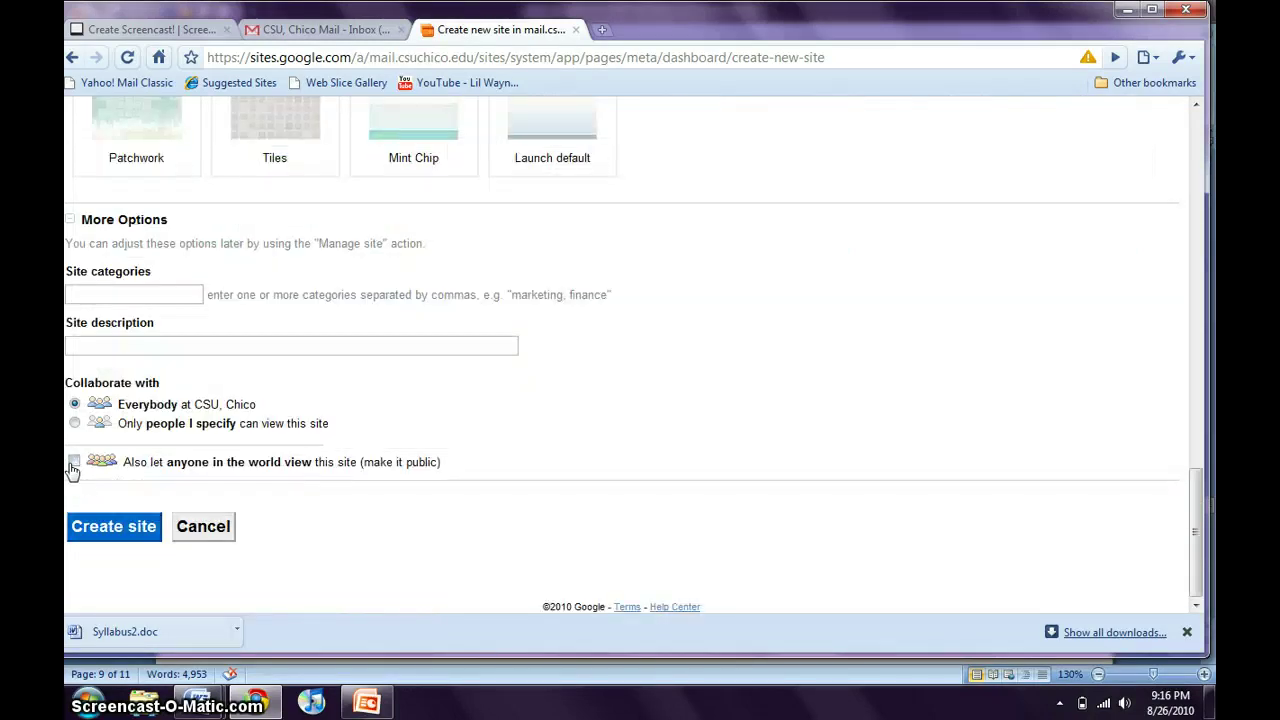
left_click(108, 532)
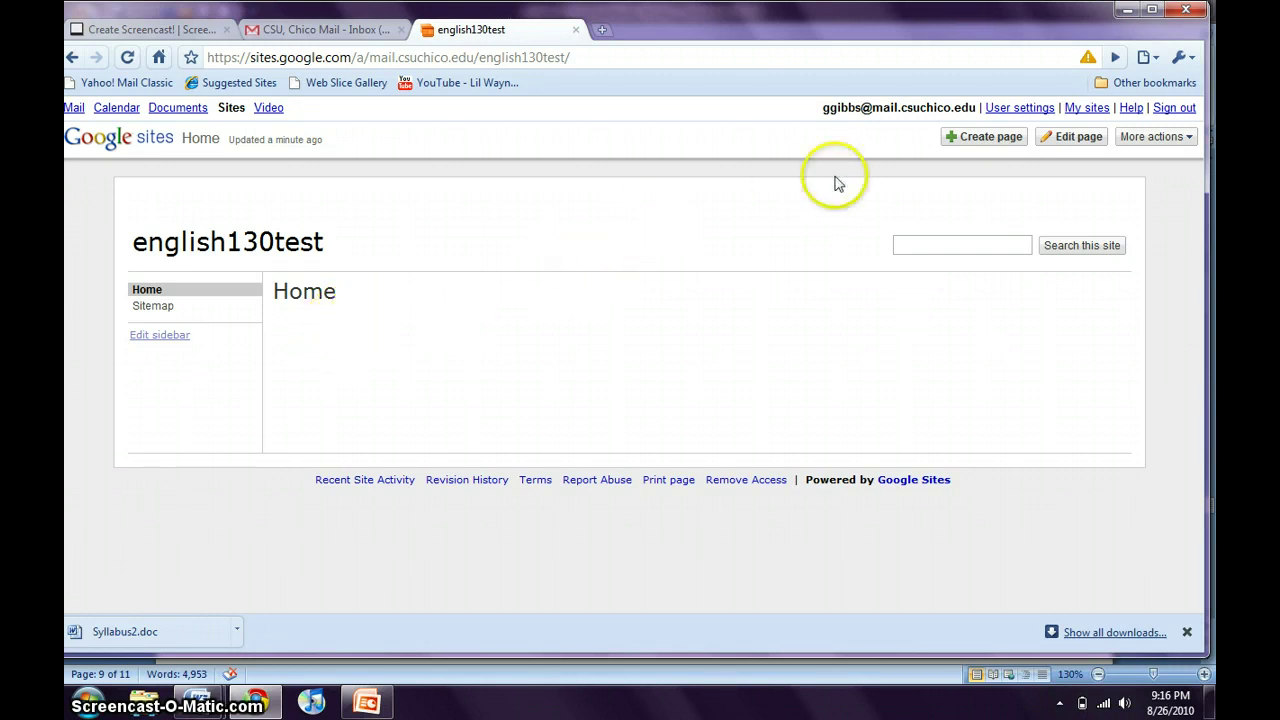
Edit the home page and retitle it 'English 130 student'.
left_click(1072, 137)
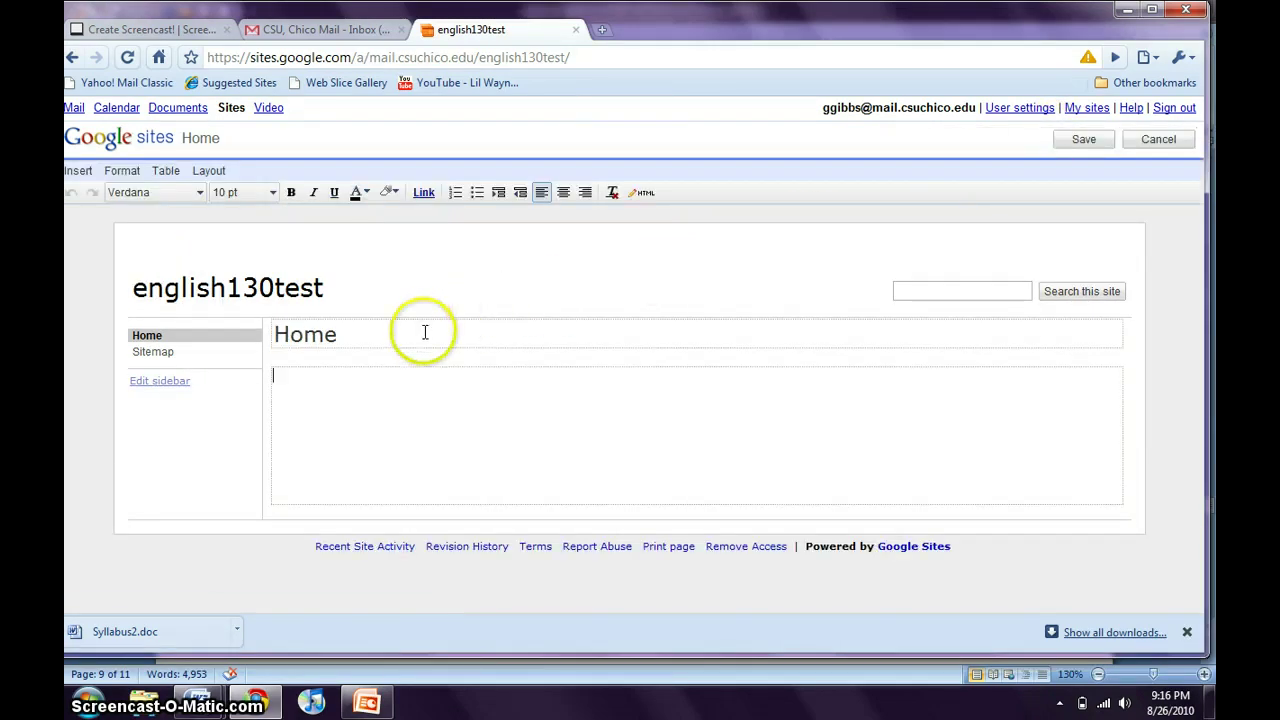
left_click_drag(373, 330, 306, 340)
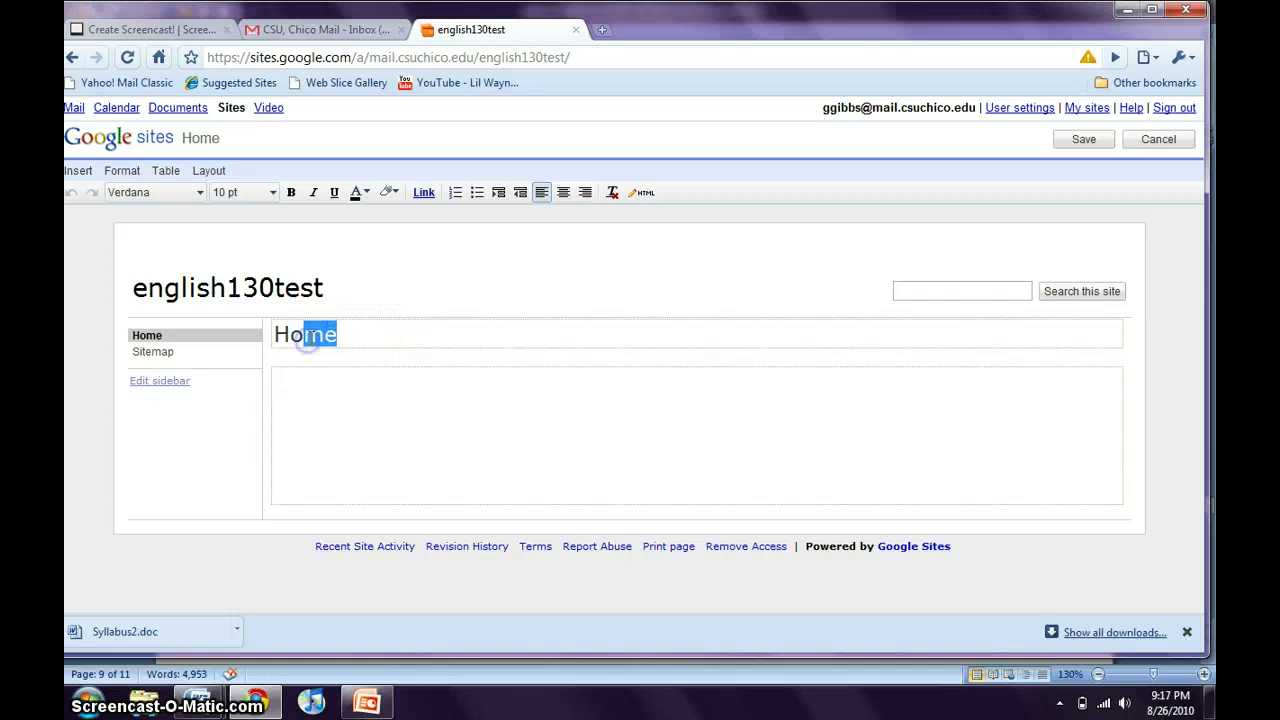
key("BackSpace")
key("BackSpace")
type("English 130")
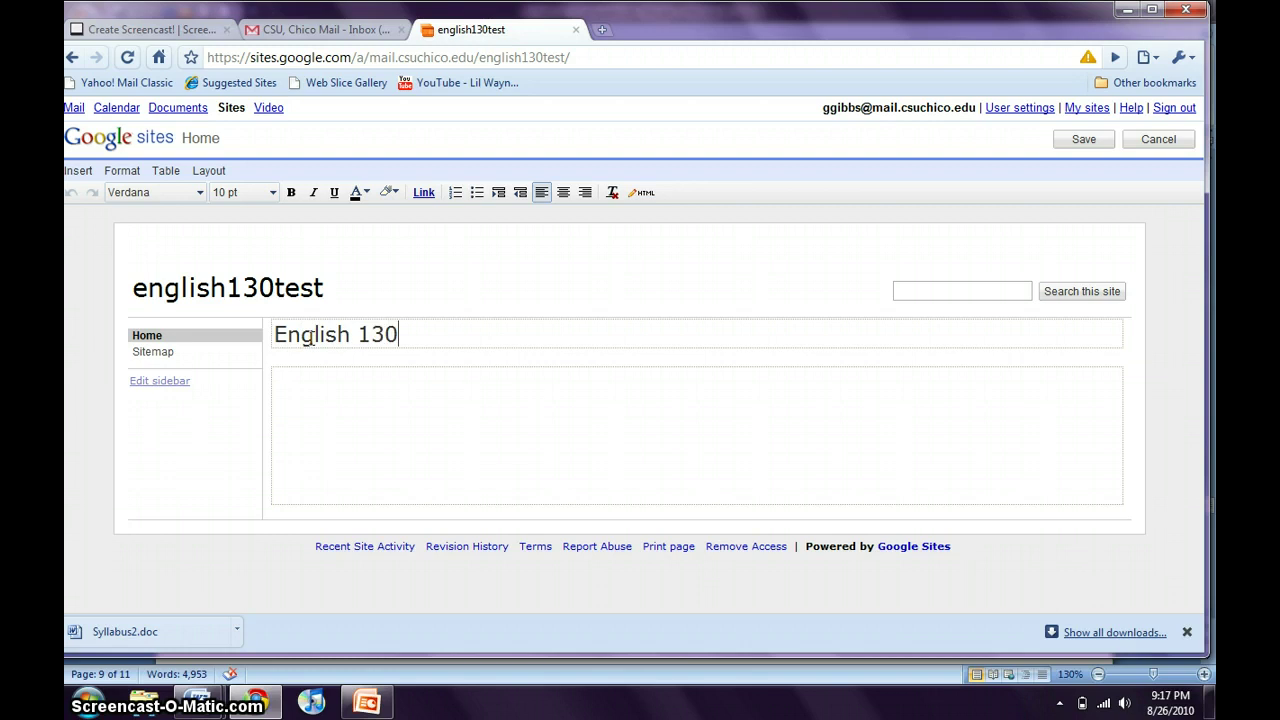
type(" student")
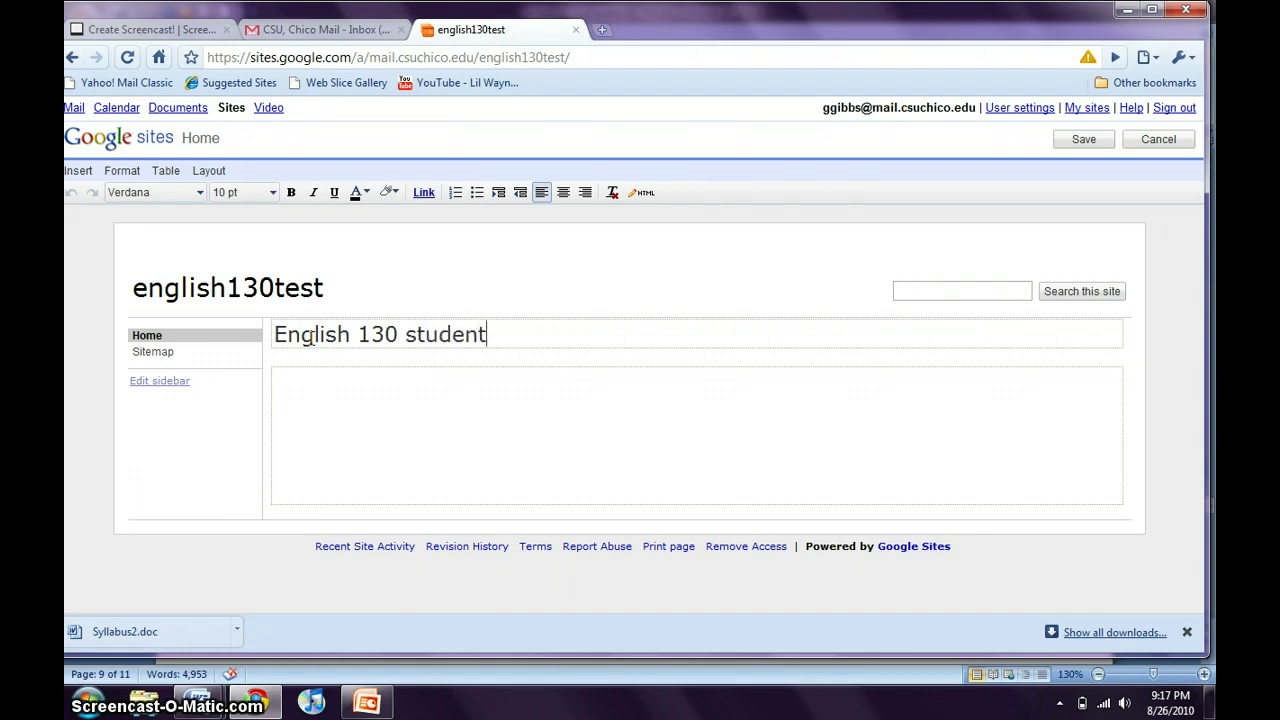
Add the body text 'add stuff here.' and save the page.
left_click(311, 383)
type("add stud")
key("BackSpace")
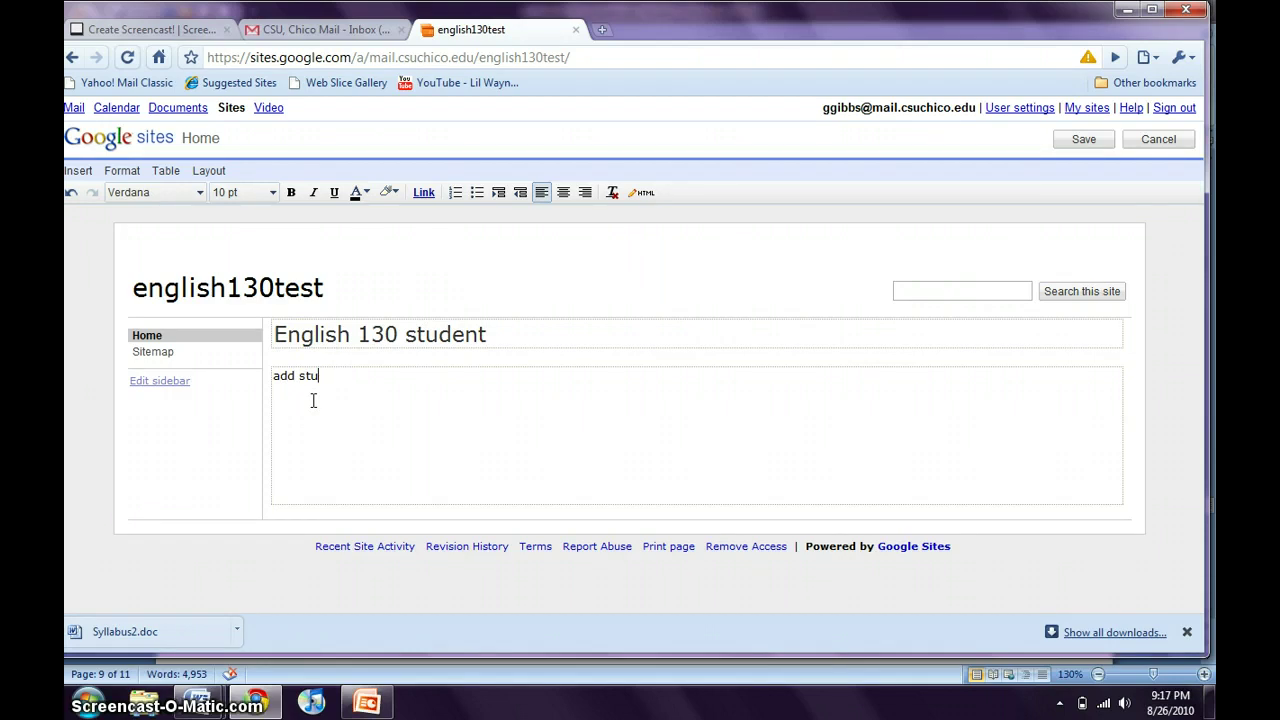
type("ff here.")
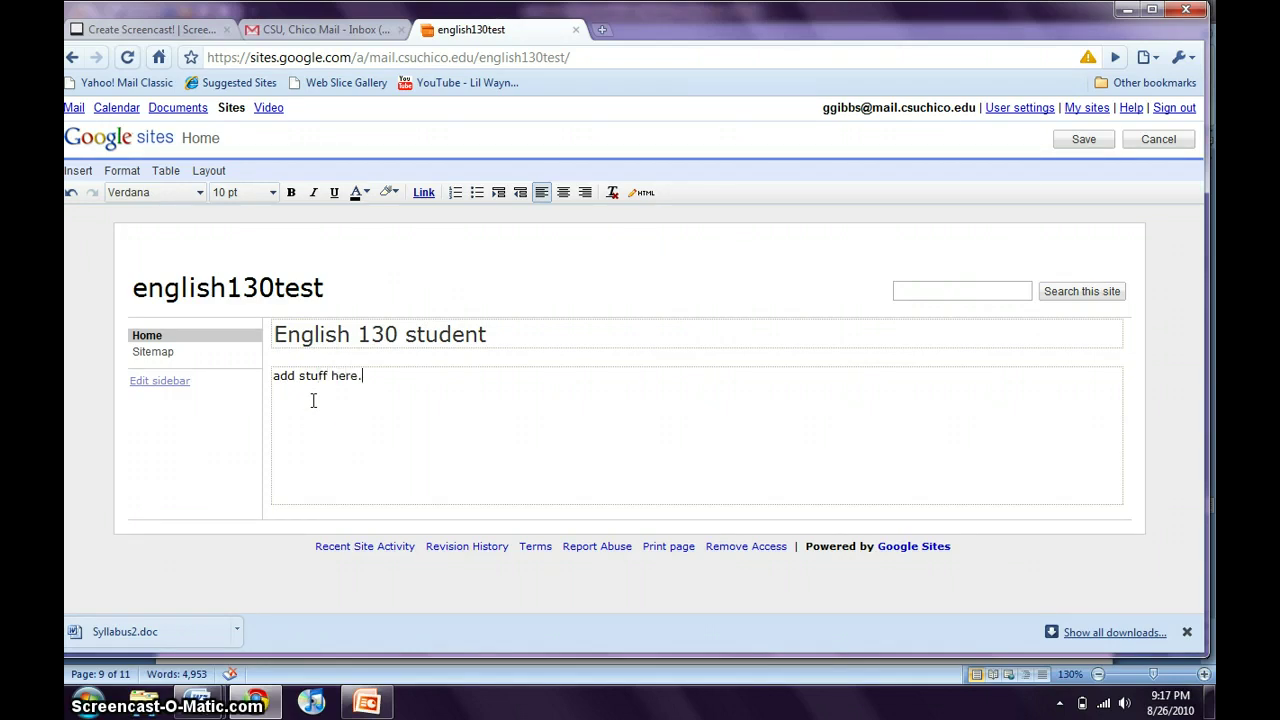
left_click(240, 394)
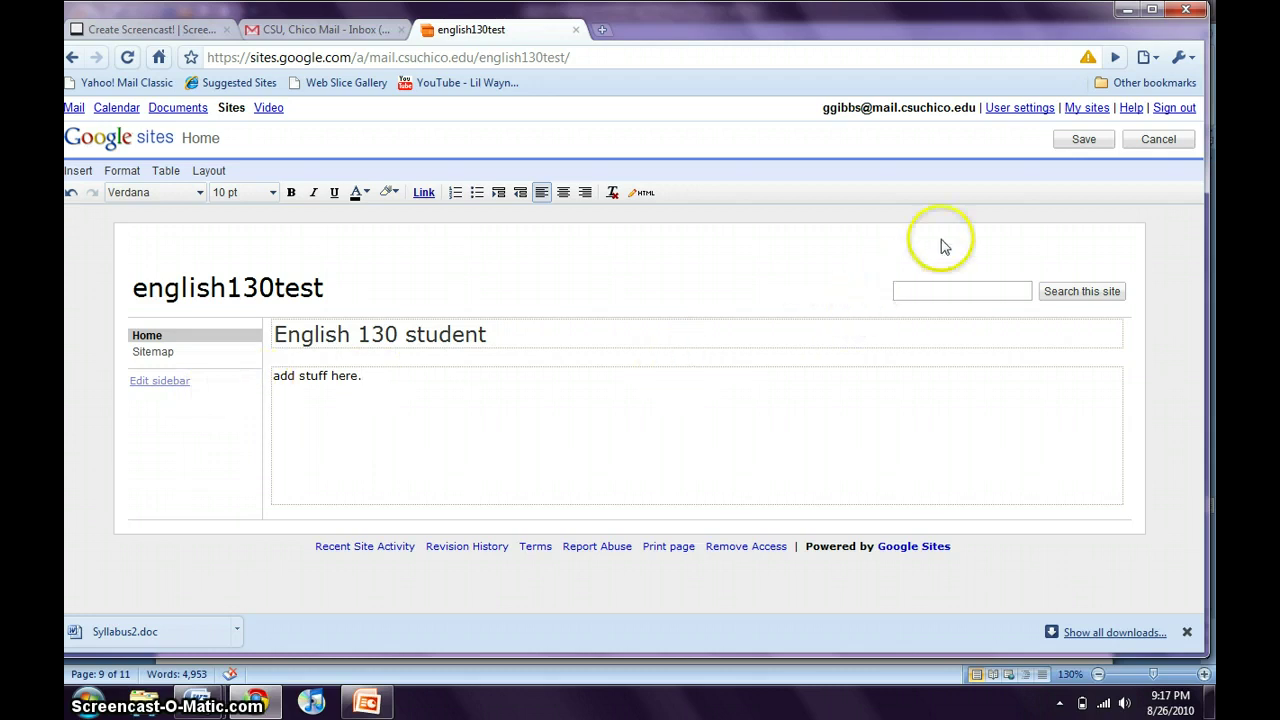
left_click(1081, 139)
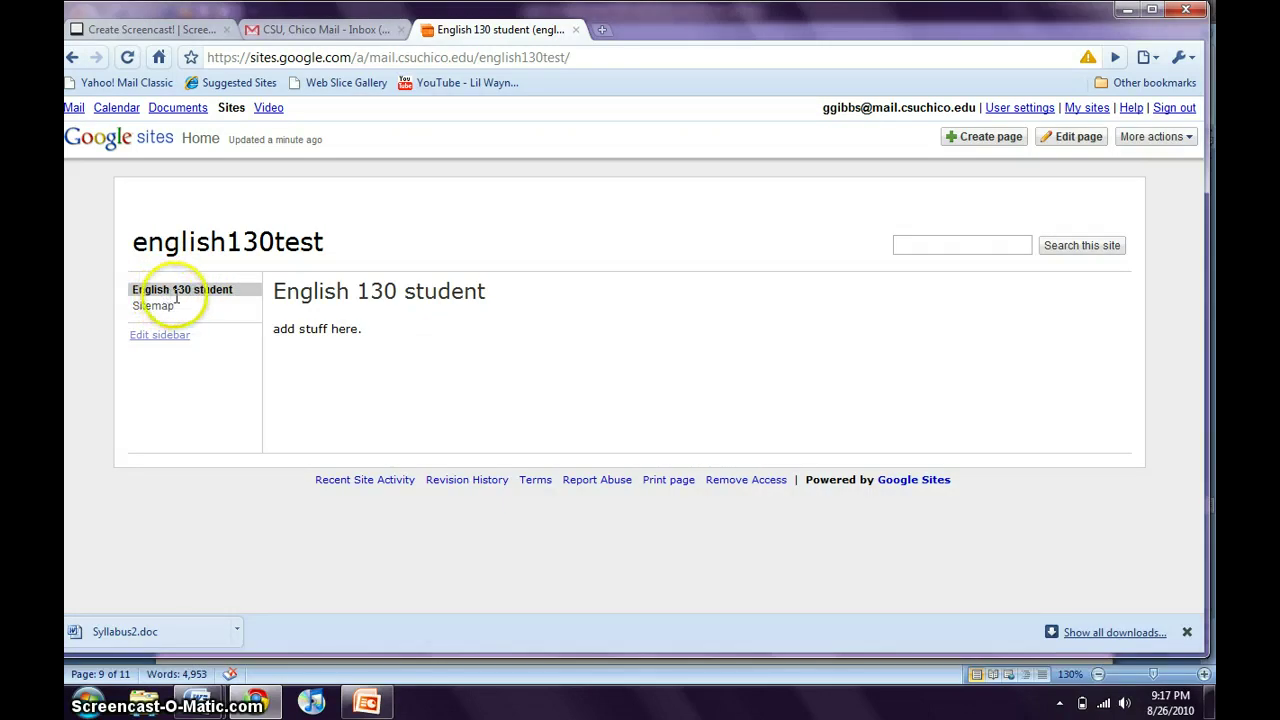
Create a top-level Announcements page named 'Free Writes'.
left_click(962, 140)
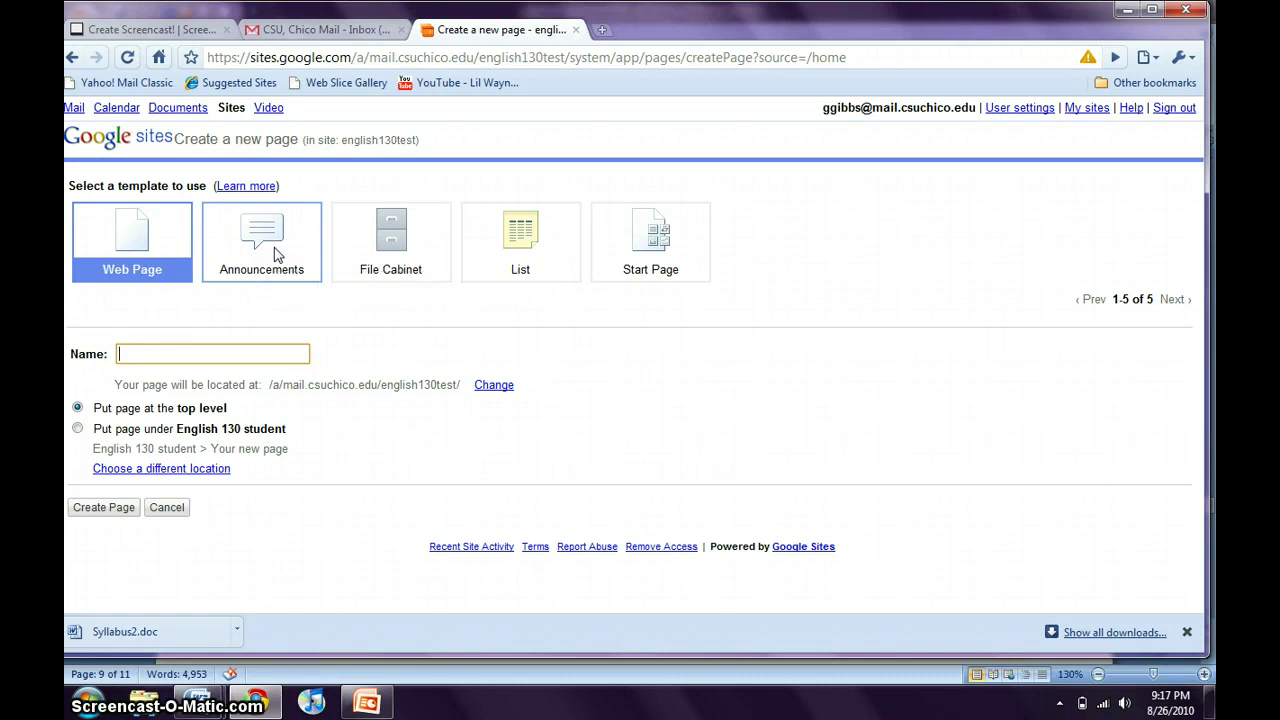
left_click(276, 254)
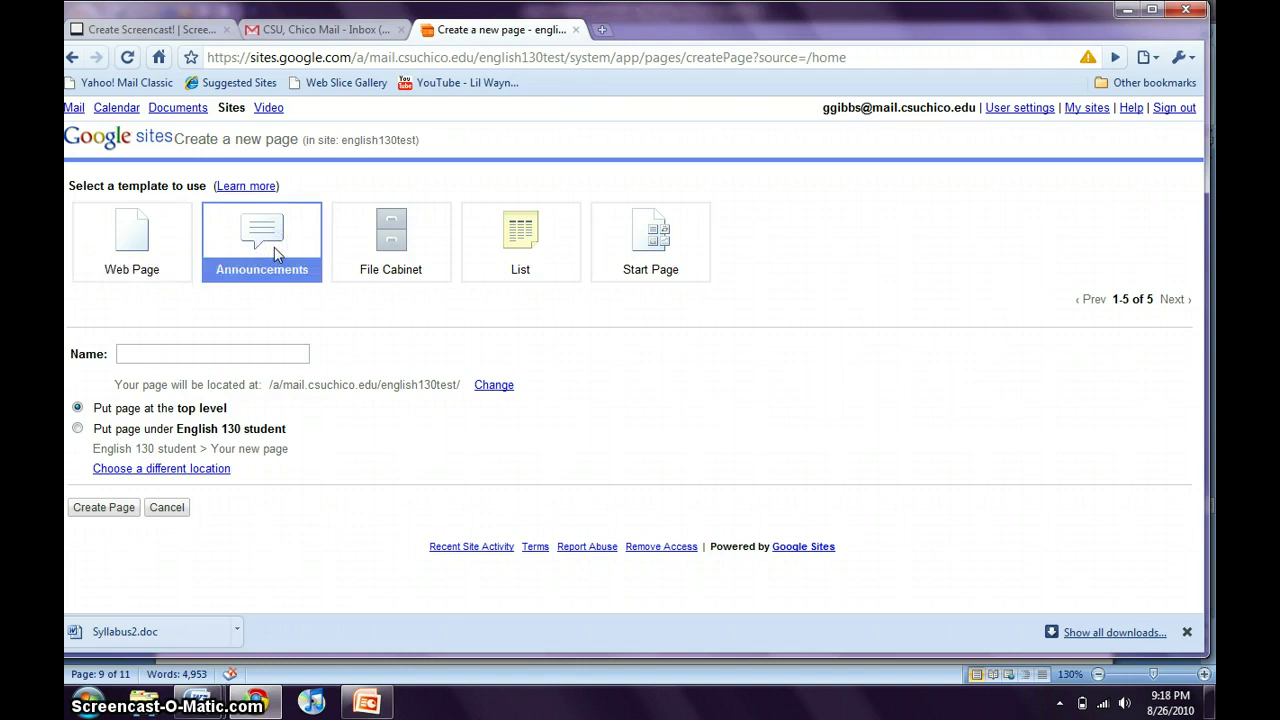
left_click(196, 355)
type("Fre")
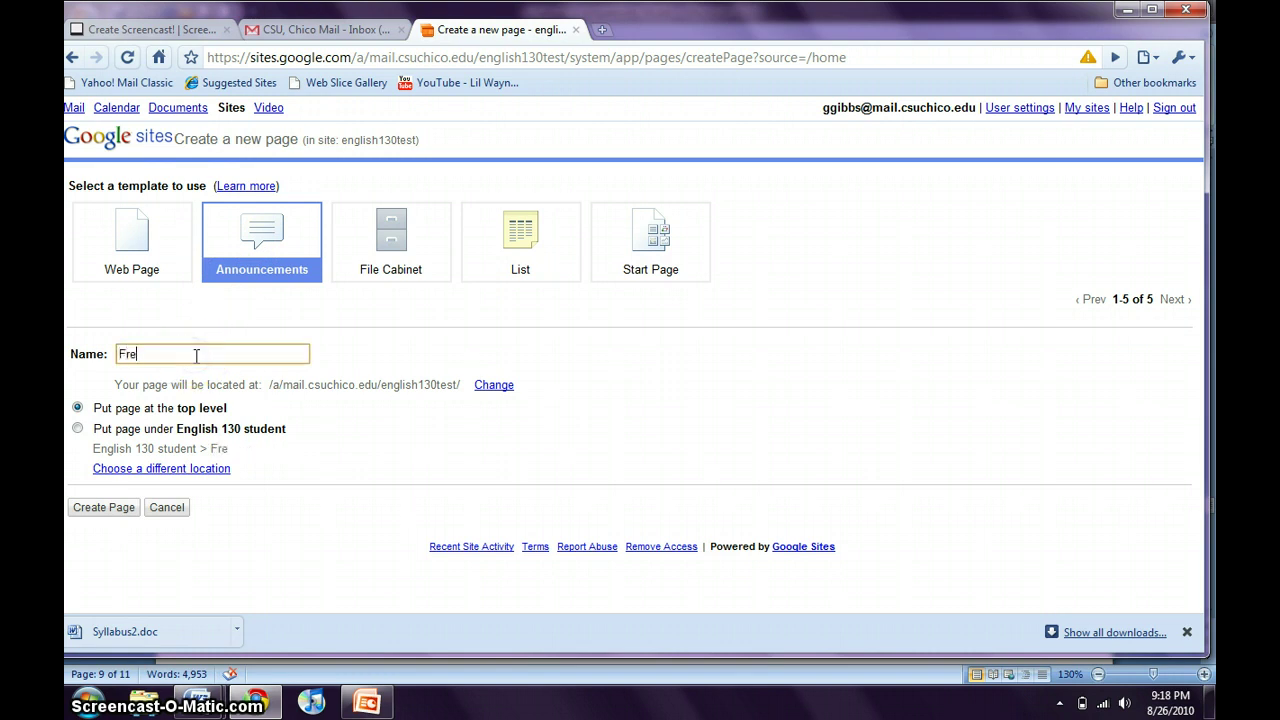
type("e W")
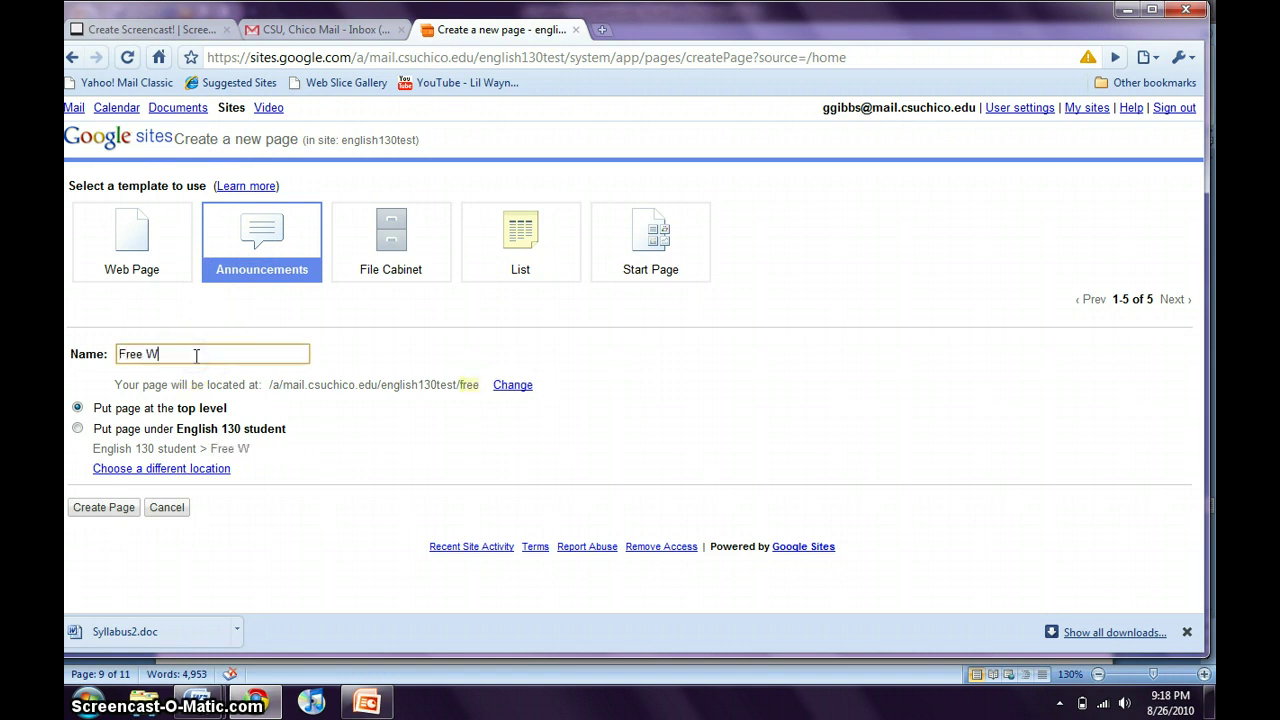
type("rites")
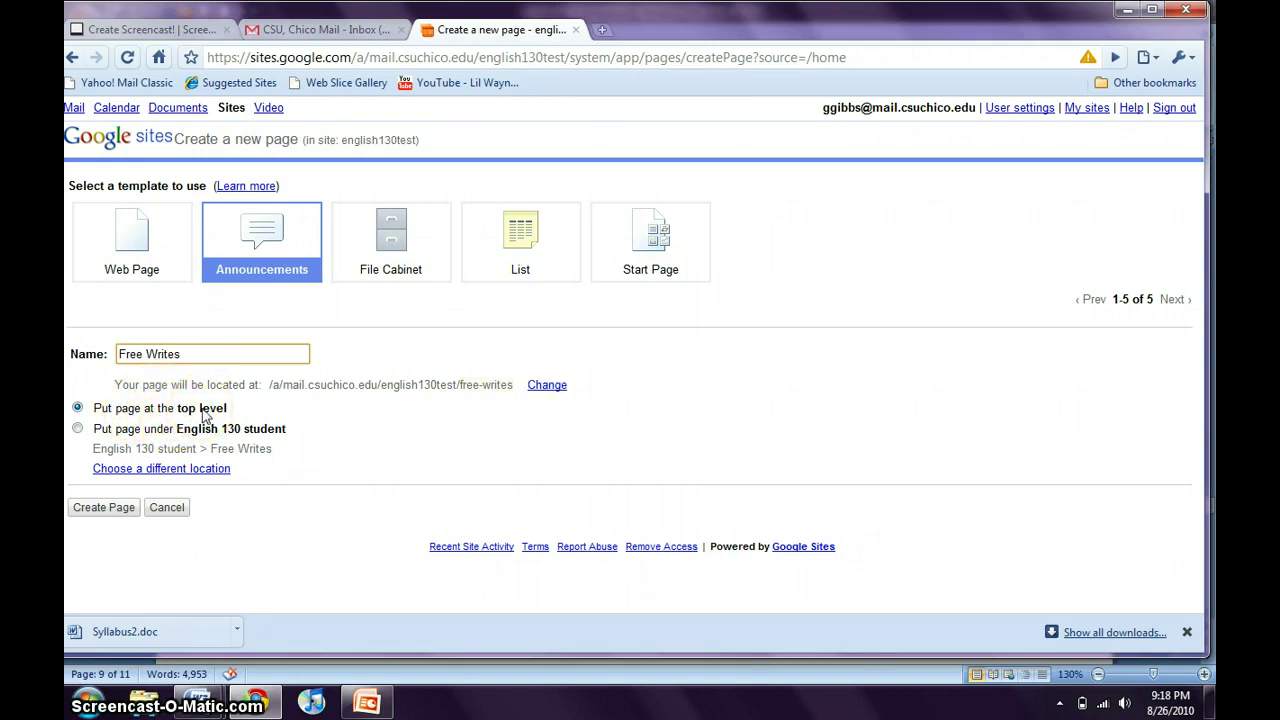
left_click(203, 418)
left_click(182, 432)
left_click(186, 431)
left_click(100, 410)
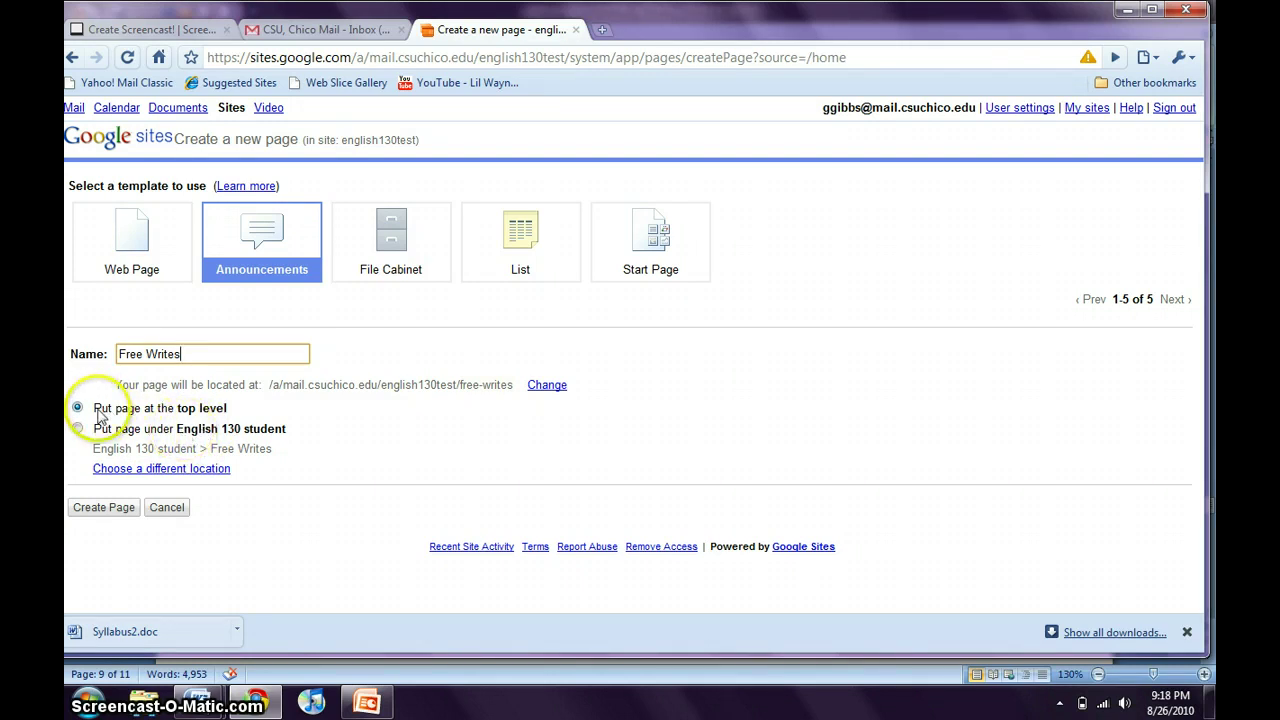
left_click(89, 510)
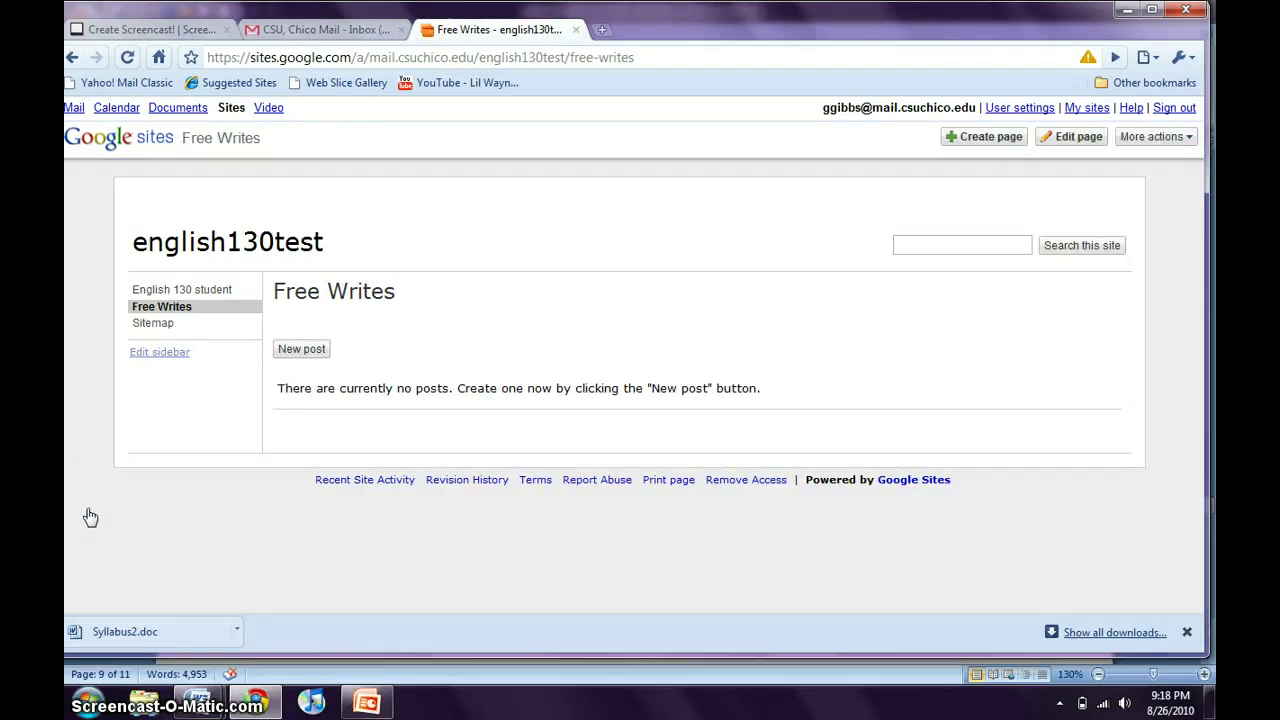
Start a new Free Writes post titled 'First free write!'.
left_click(192, 421)
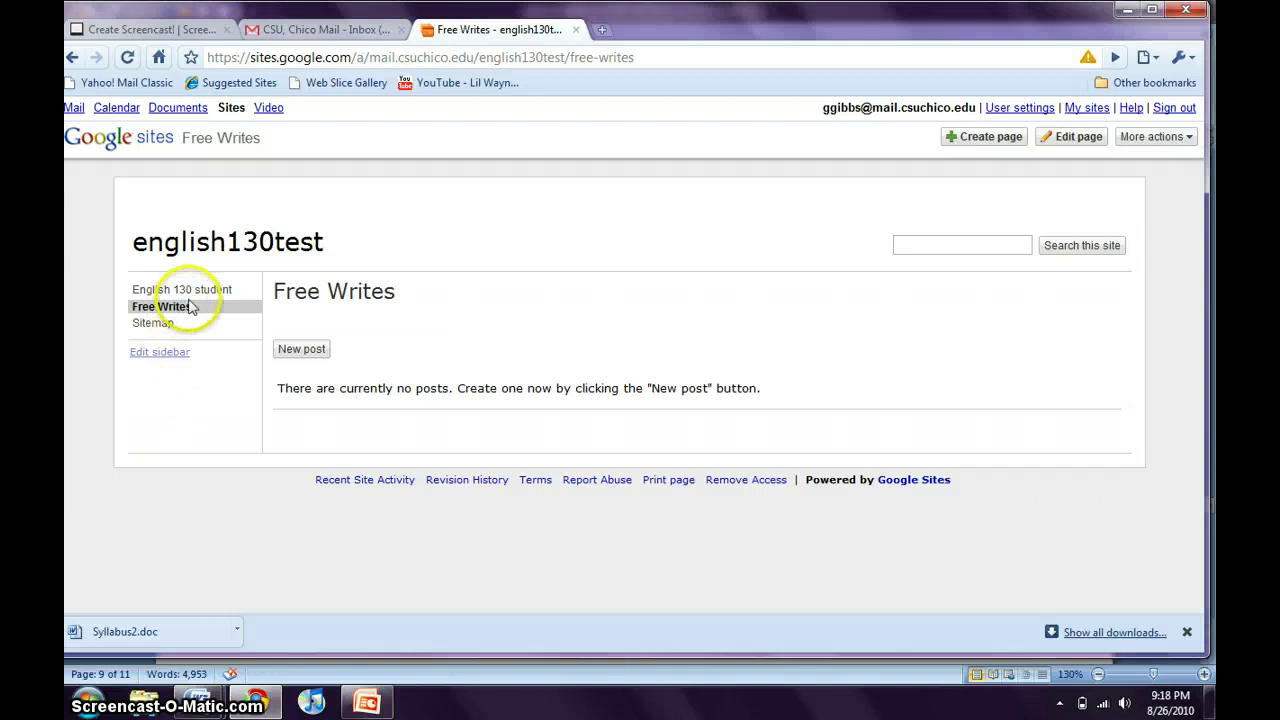
left_click(300, 355)
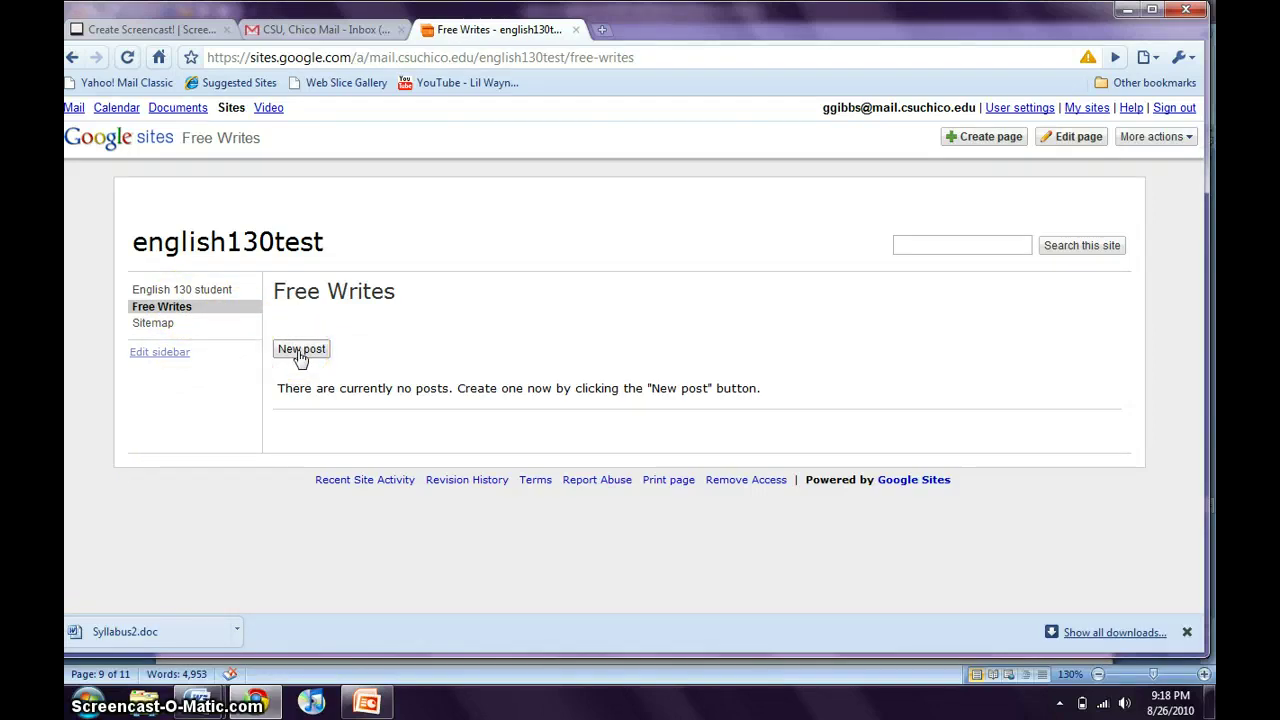
left_click(298, 355)
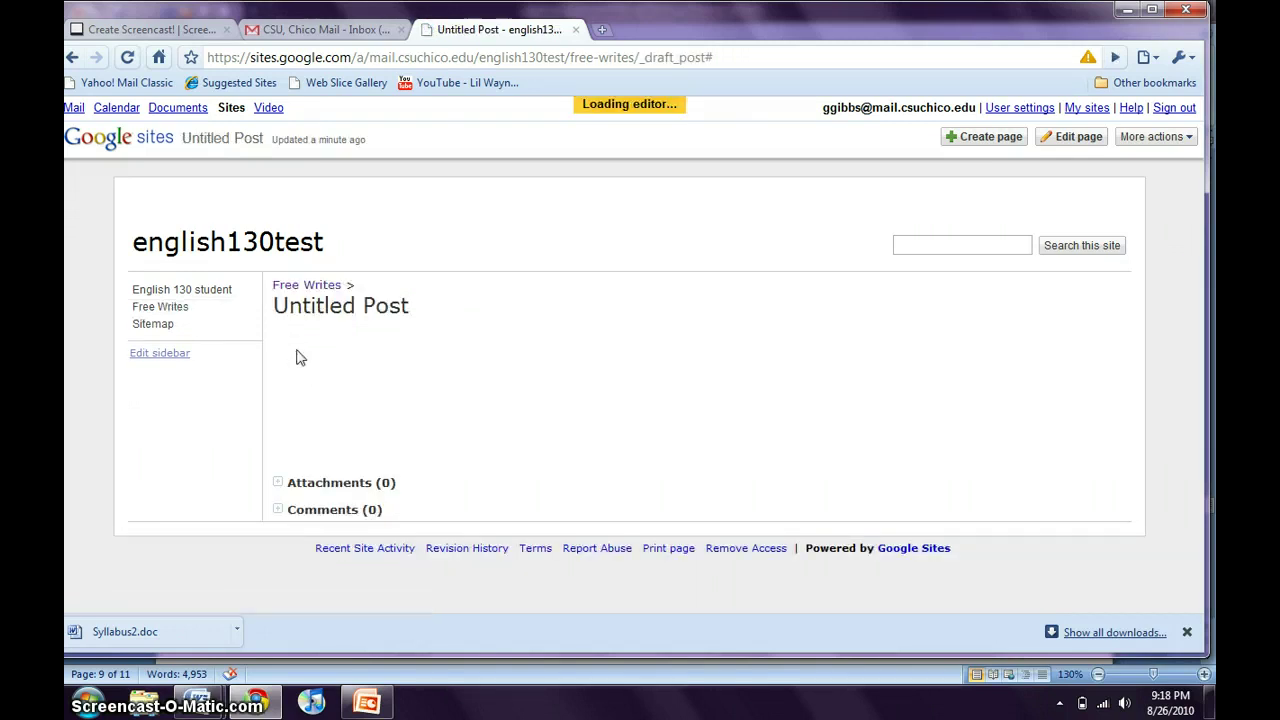
left_click(346, 335)
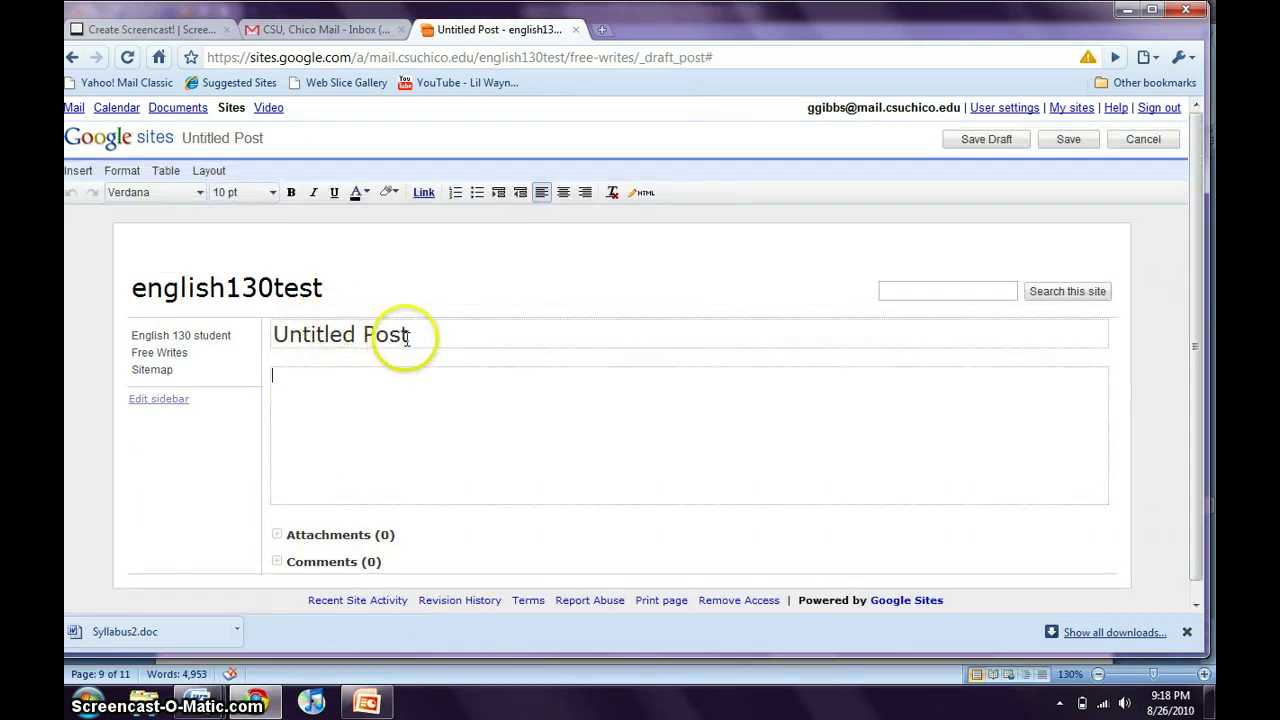
left_click_drag(407, 334, 293, 333)
key("BackSpace")
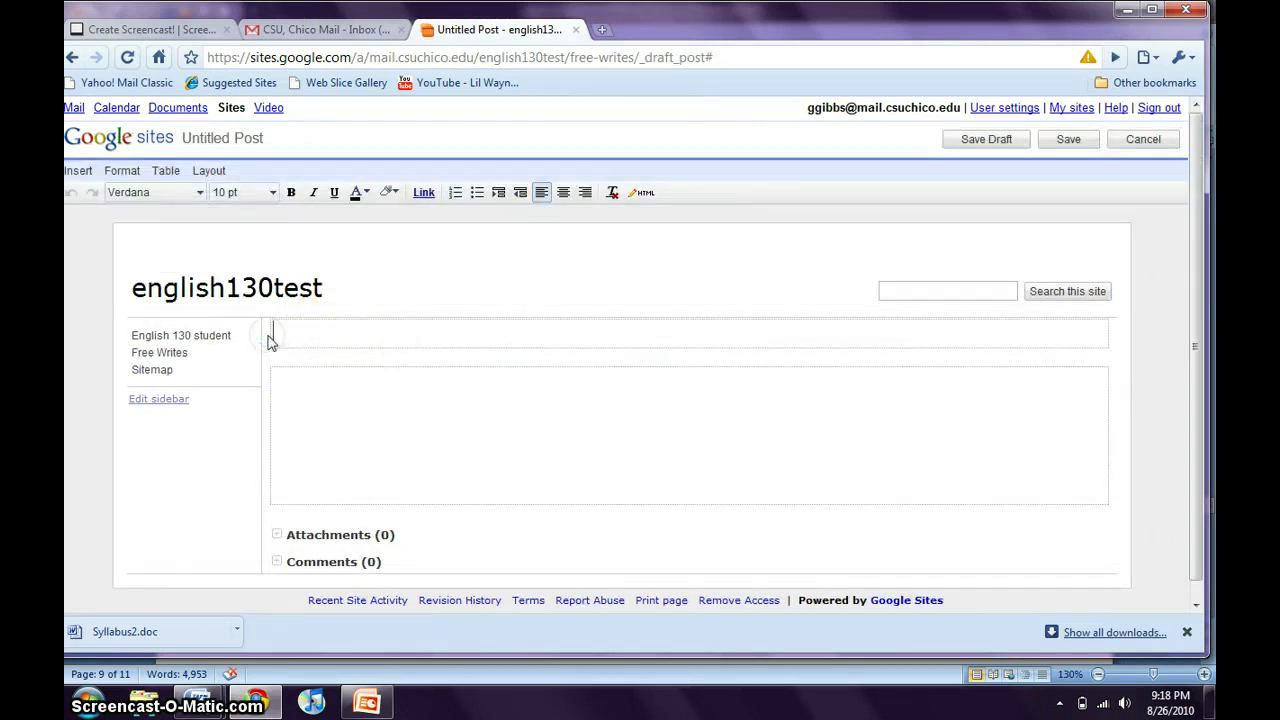
type("First free write!")
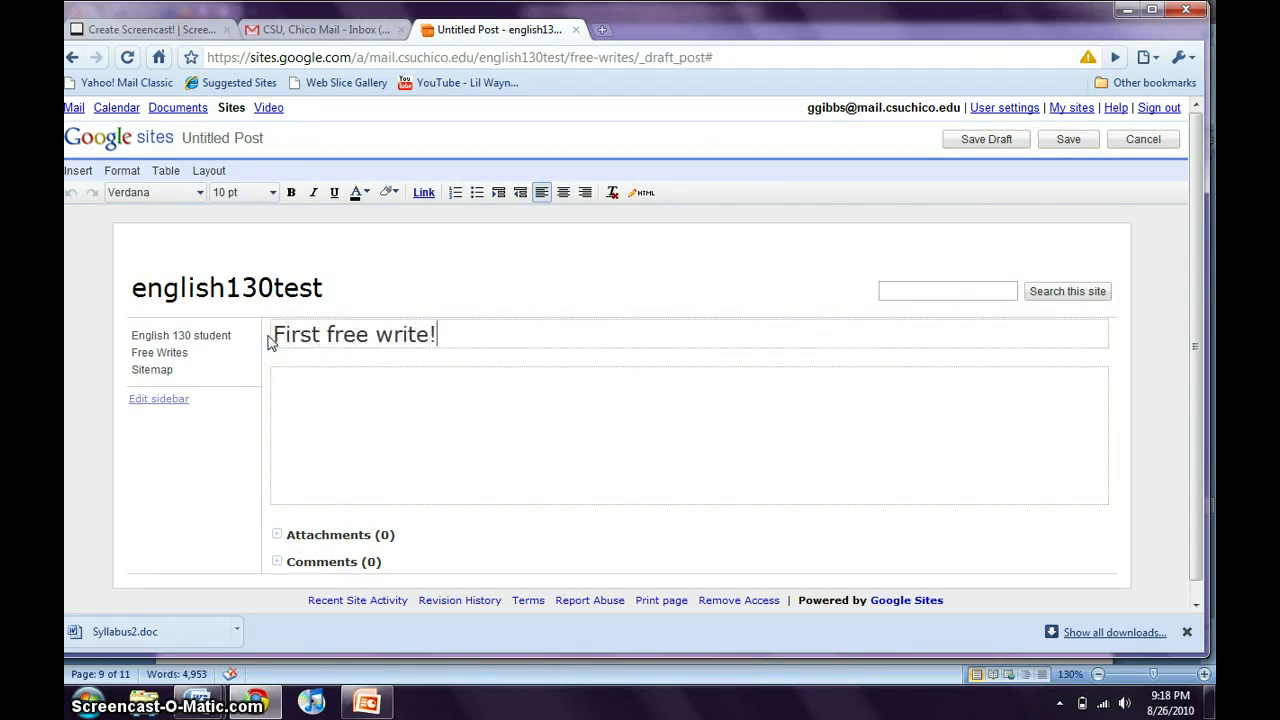
Write 'blah blah blah' in the post body, save a draft, then publish it.
left_click(323, 413)
type("blah")
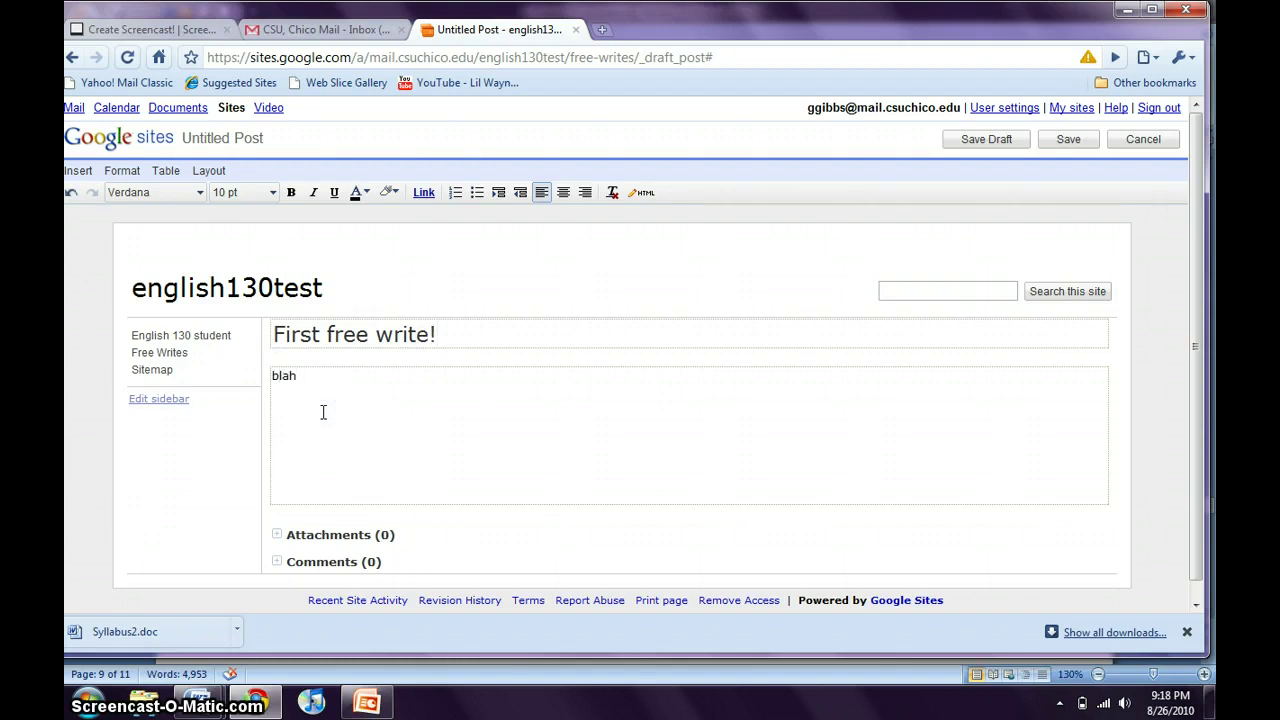
type(" blah blah")
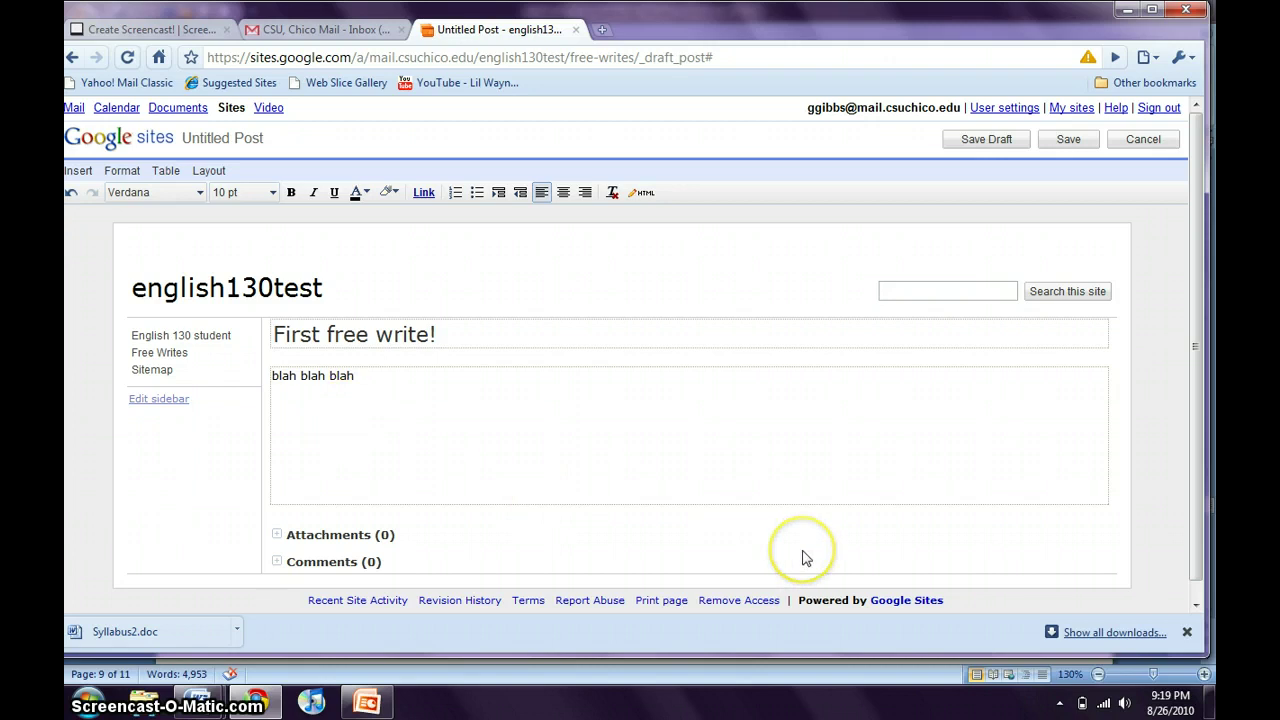
scroll(806, 558, "down", 1)
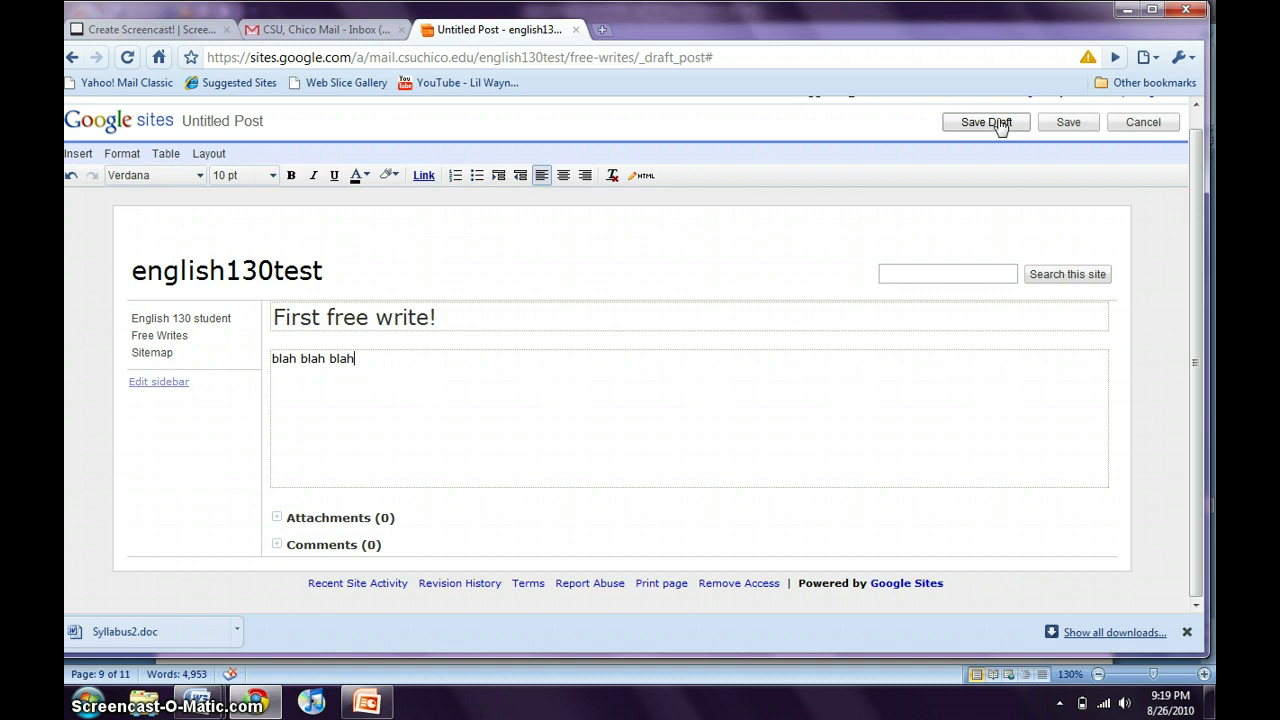
left_click(1001, 124)
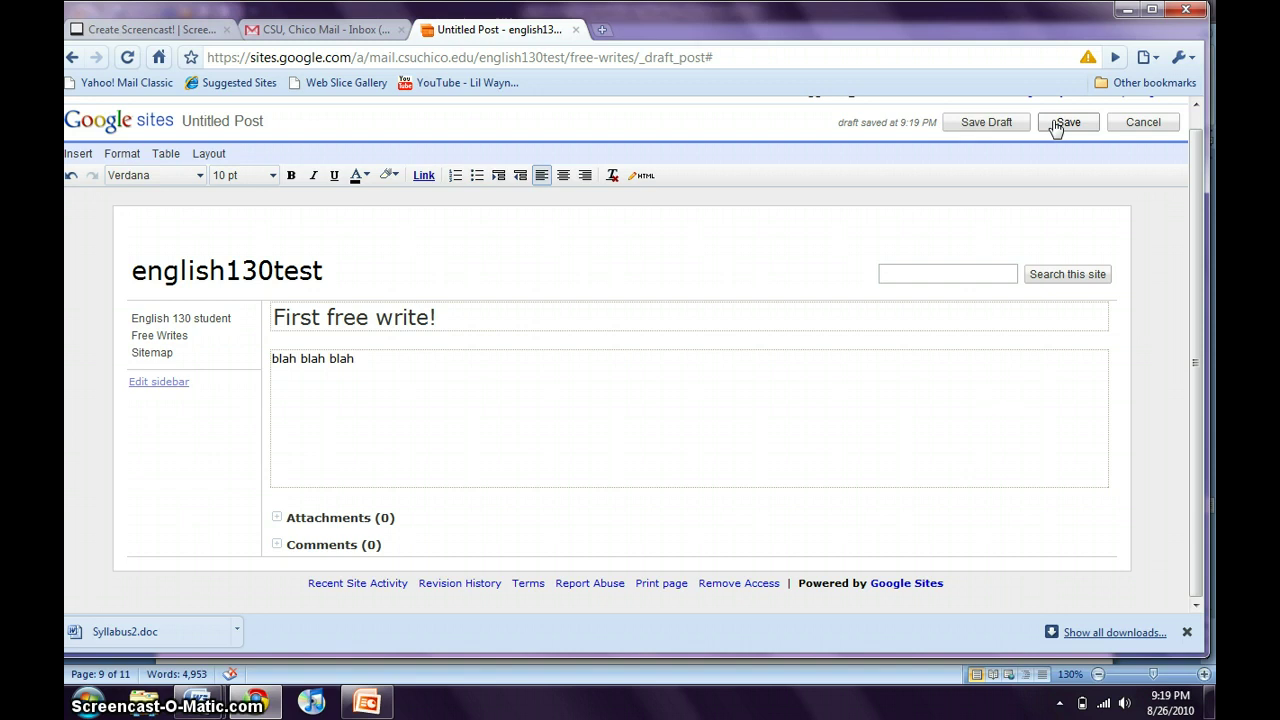
left_click(1056, 126)
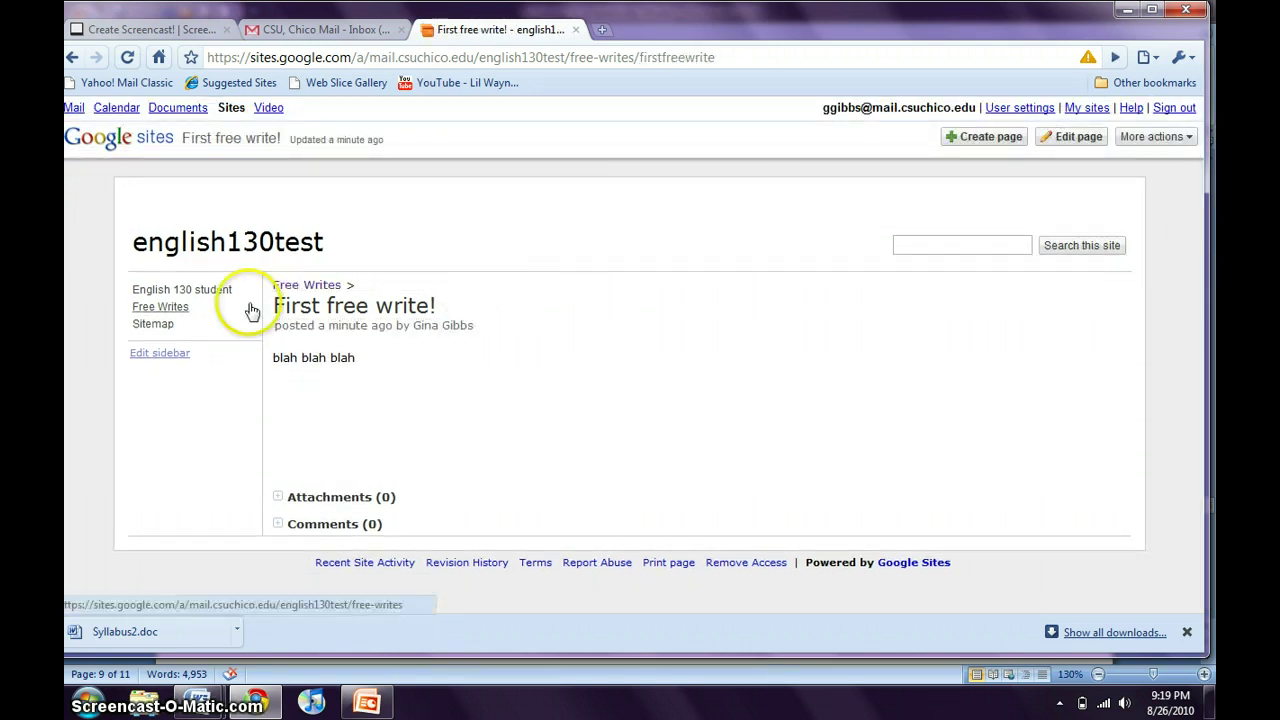
Comment 'youre so smart!' on the First free write! post.
left_click(323, 530)
scroll(325, 532, "down", 2)
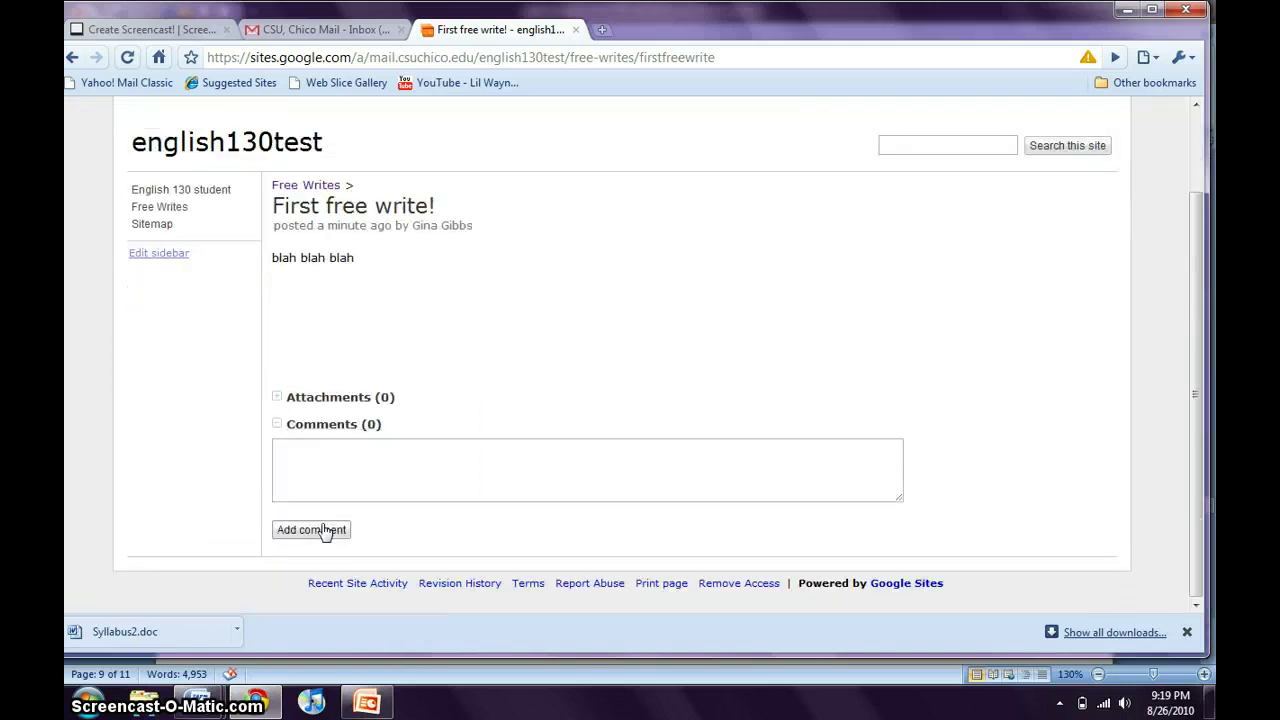
left_click(333, 474)
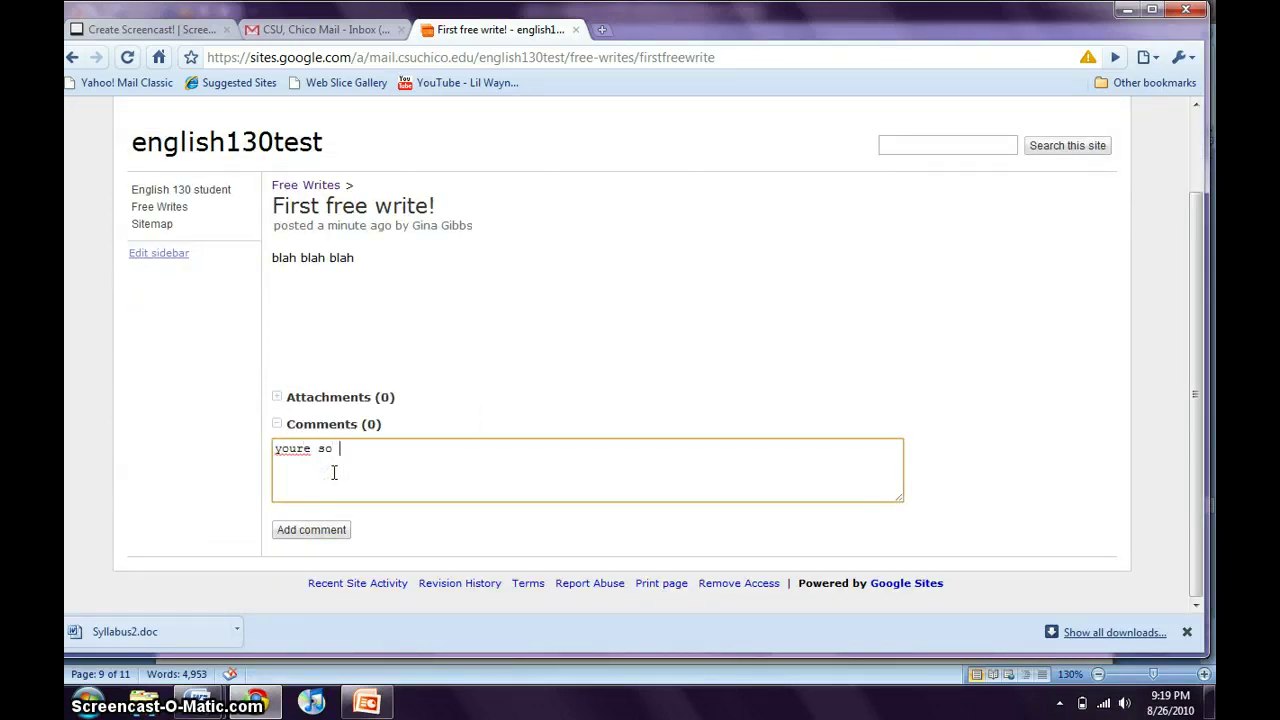
type("youre so smart!")
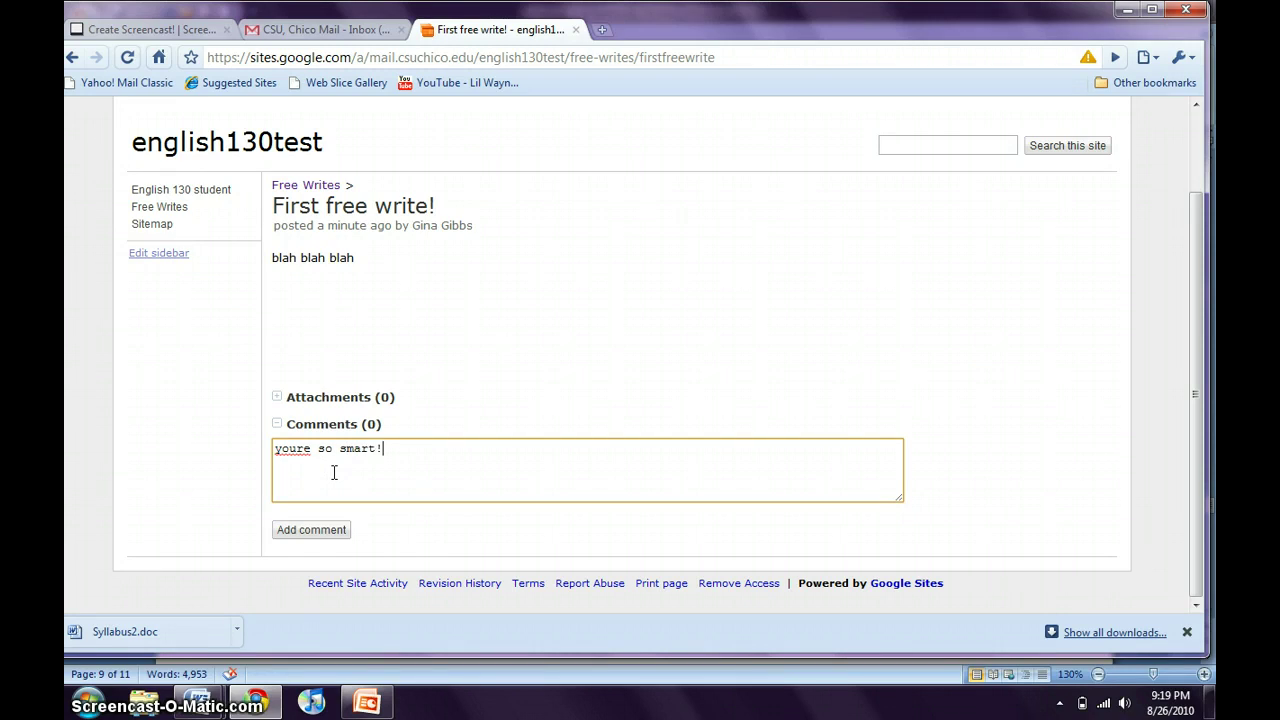
left_click(333, 530)
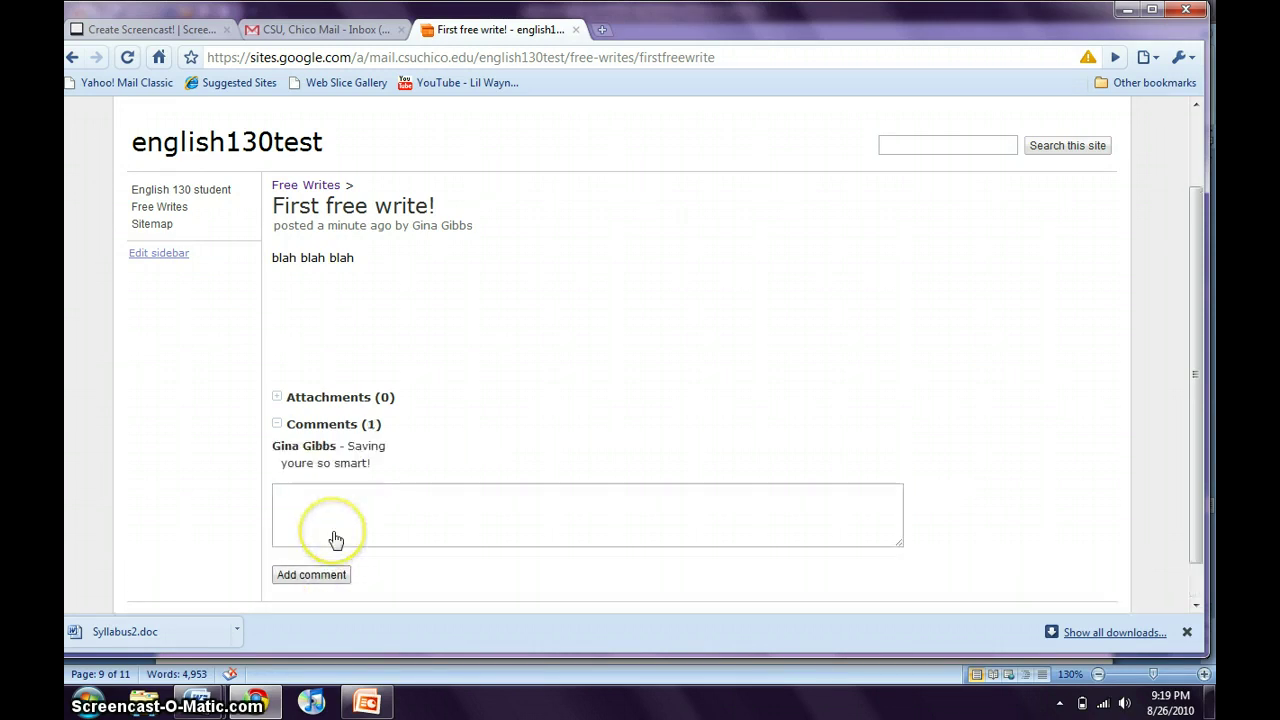
scroll(360, 285, "up", 2)
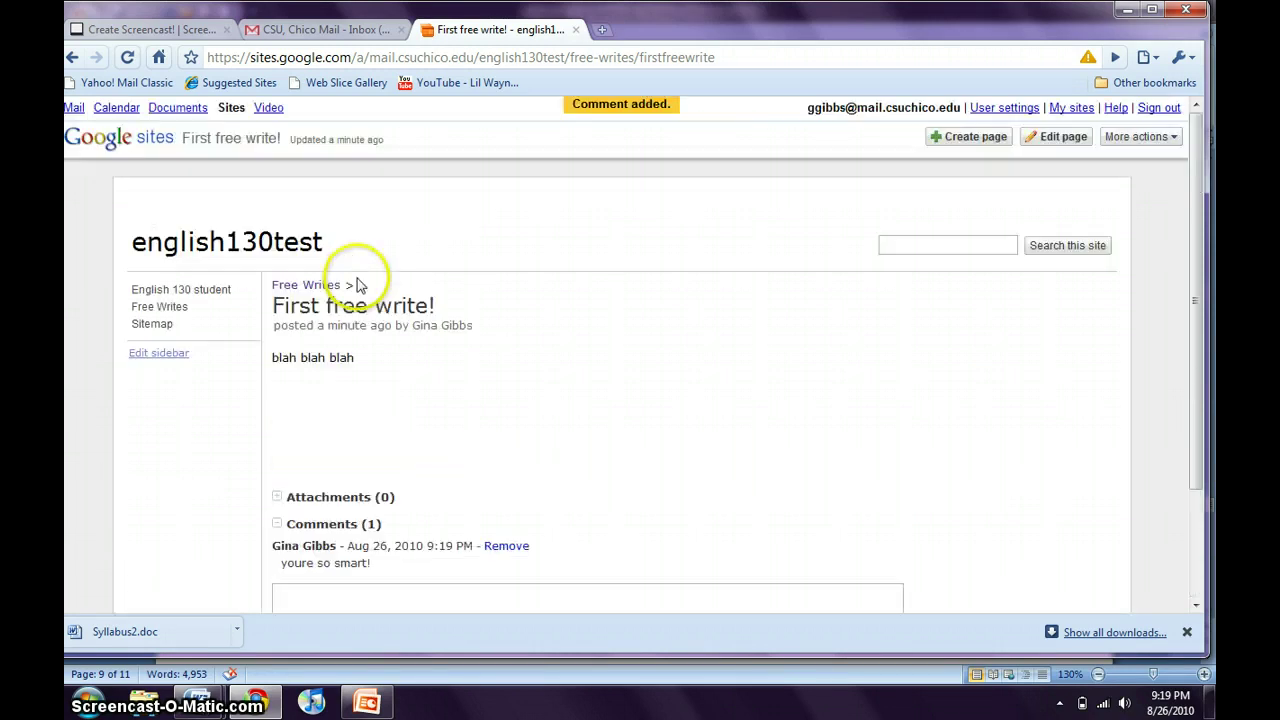
left_click(975, 145)
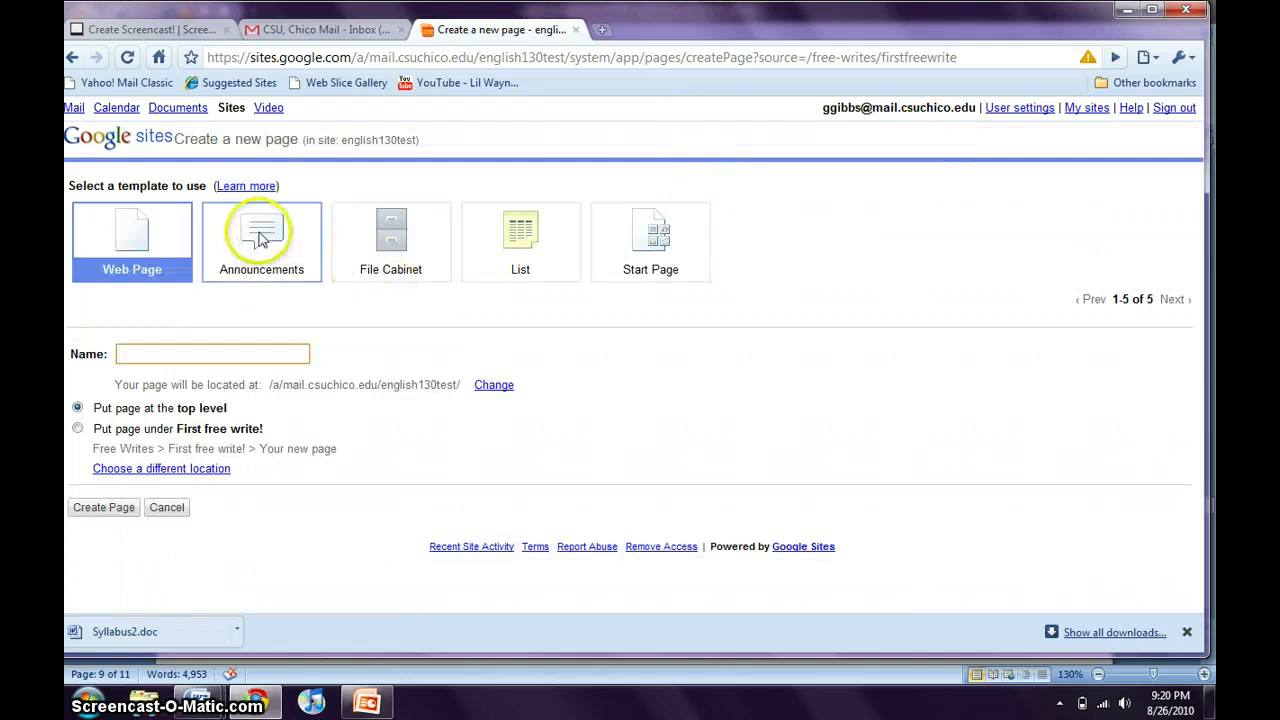
Make an Announcements page named 'Reading Responses' at the top level.
left_click(260, 237)
left_click(203, 352)
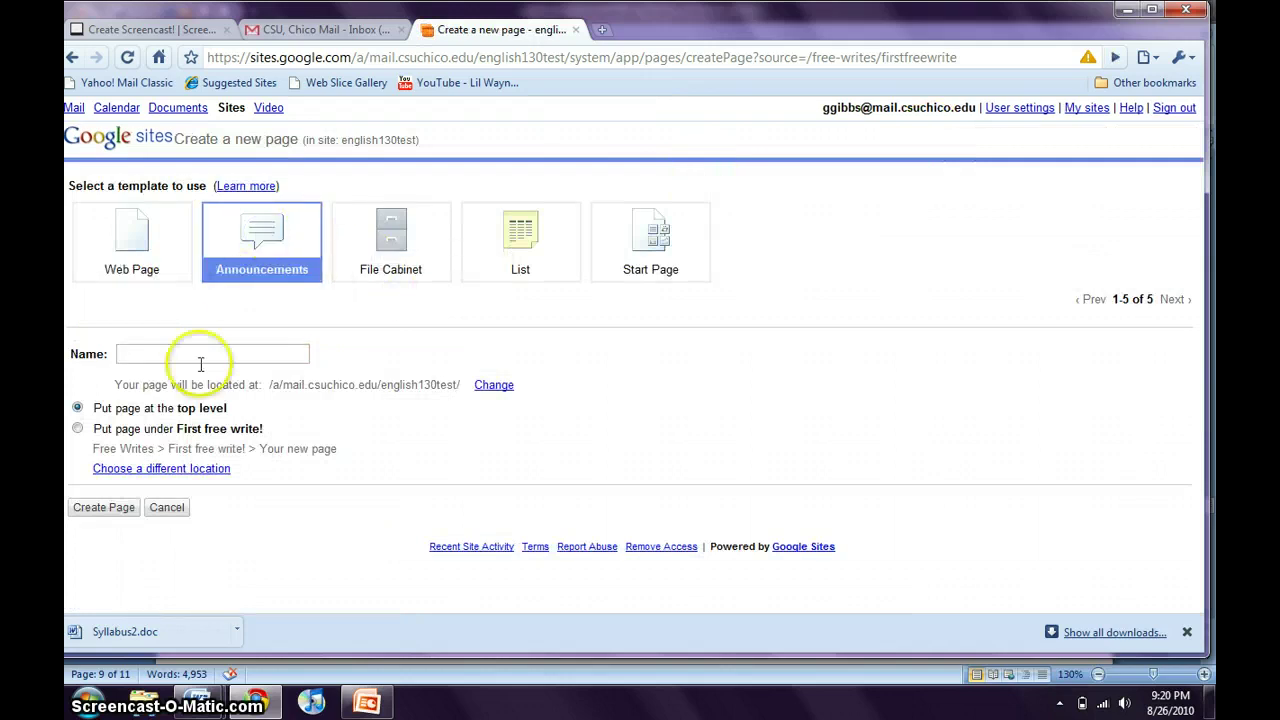
type("R")
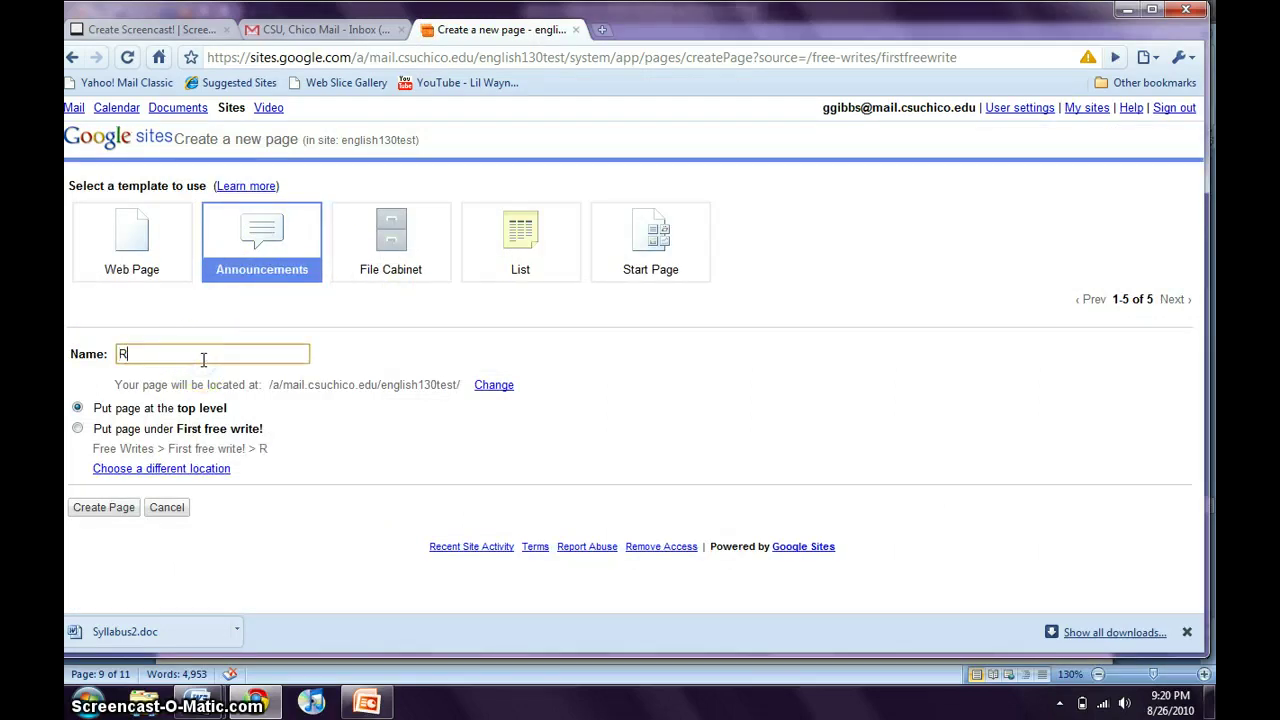
type("eading ")
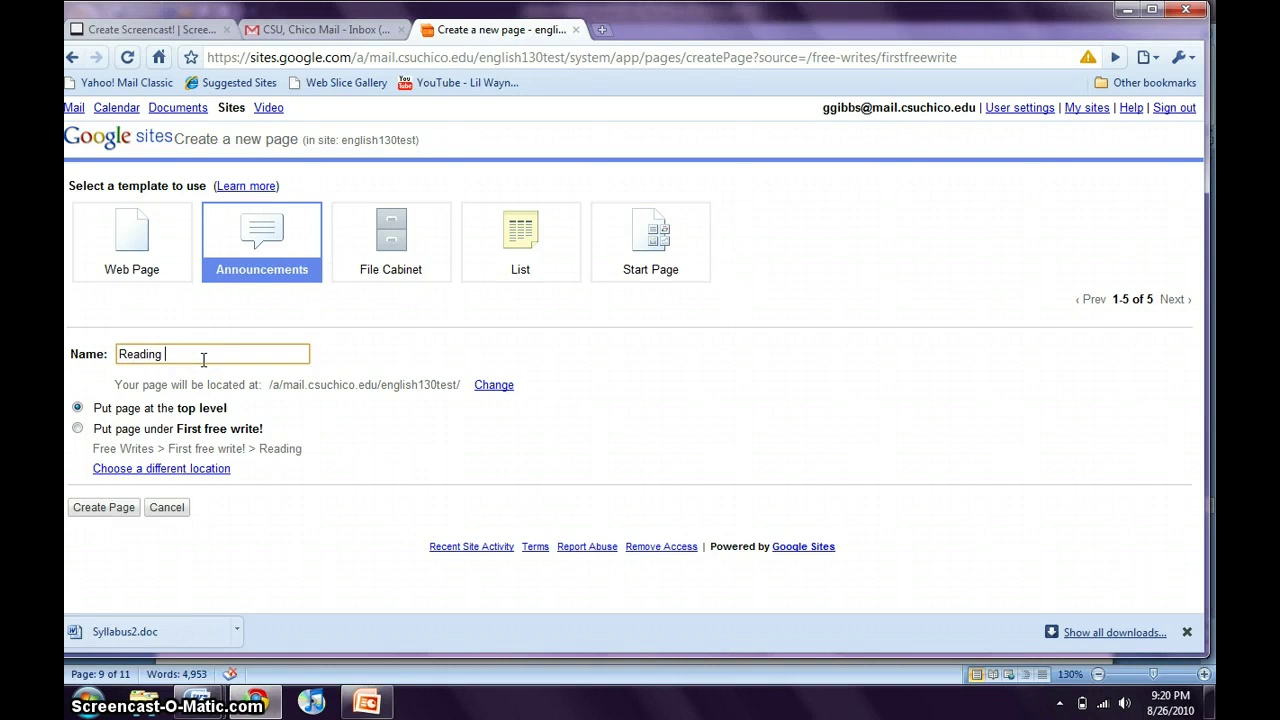
type("Pr")
key("BackSpace")
key("BackSpace")
type("R")
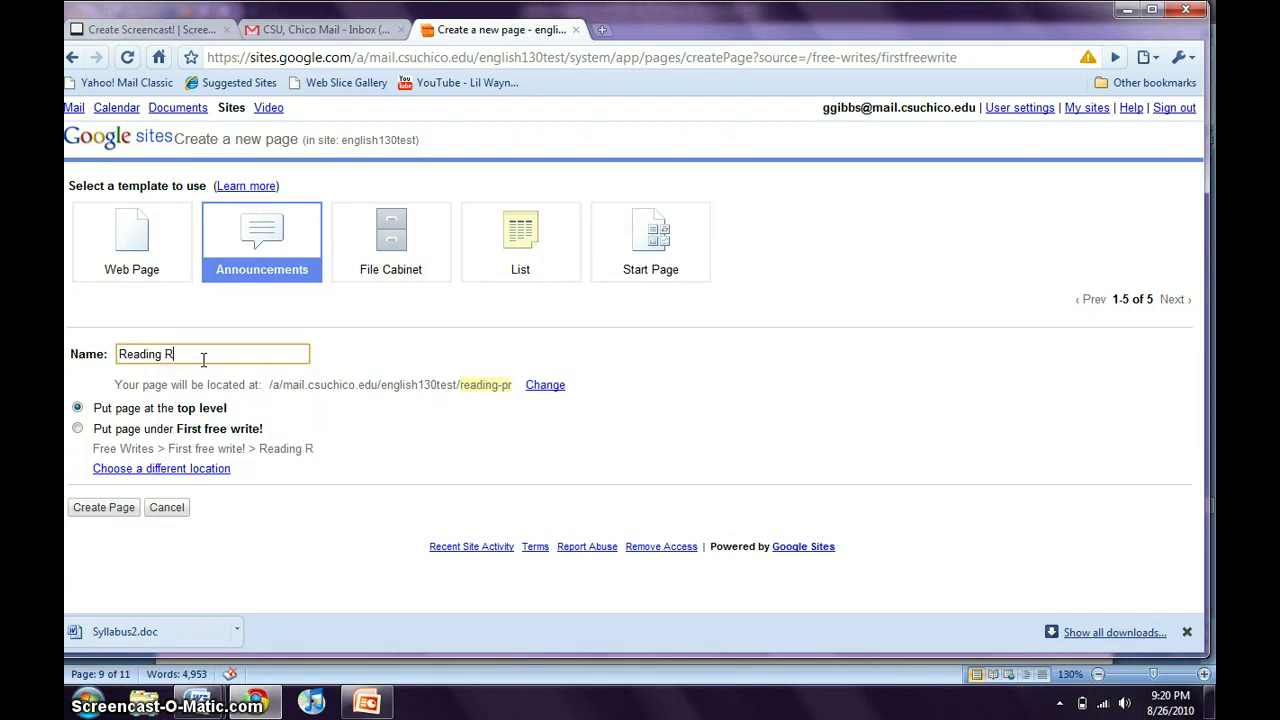
type("esponse")
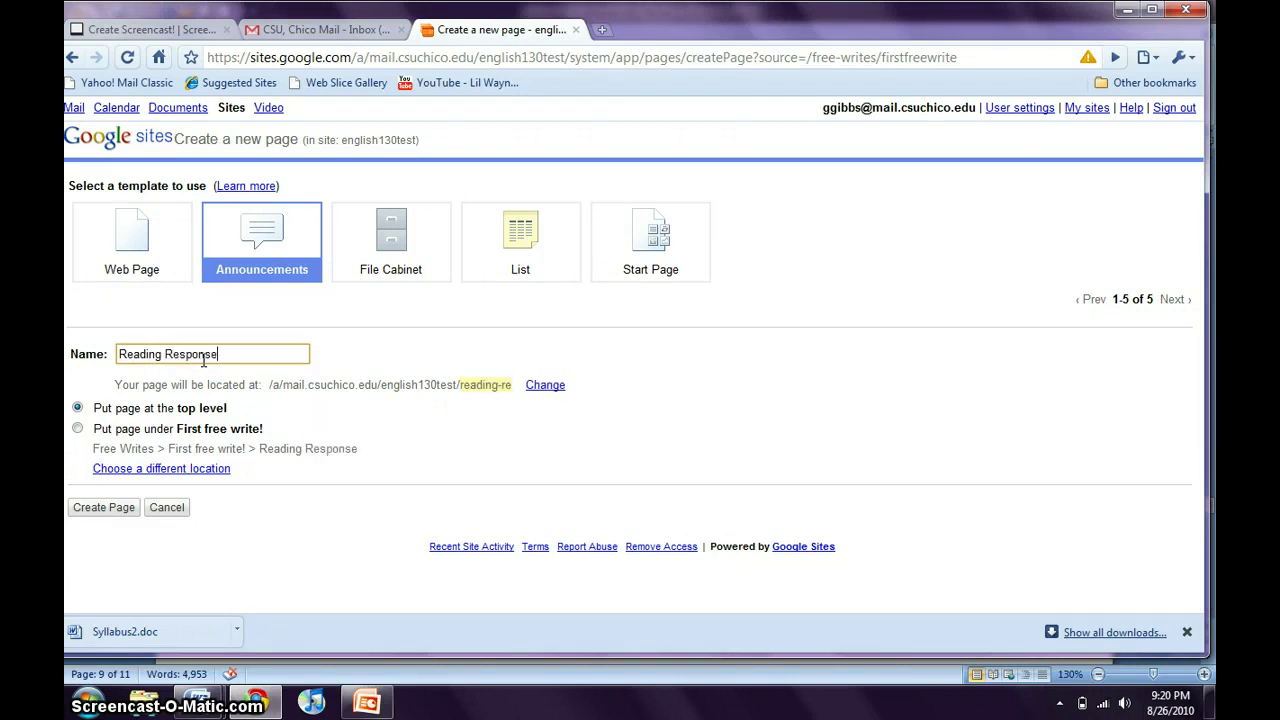
type("s")
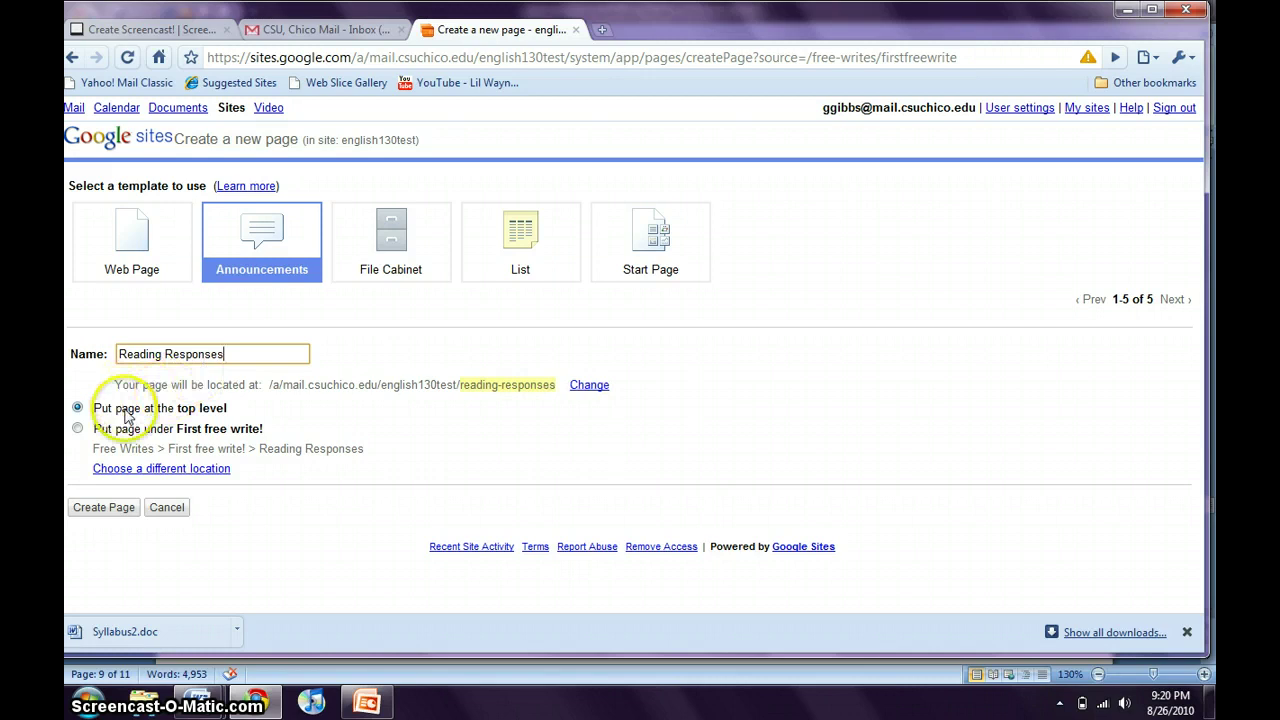
left_click(108, 507)
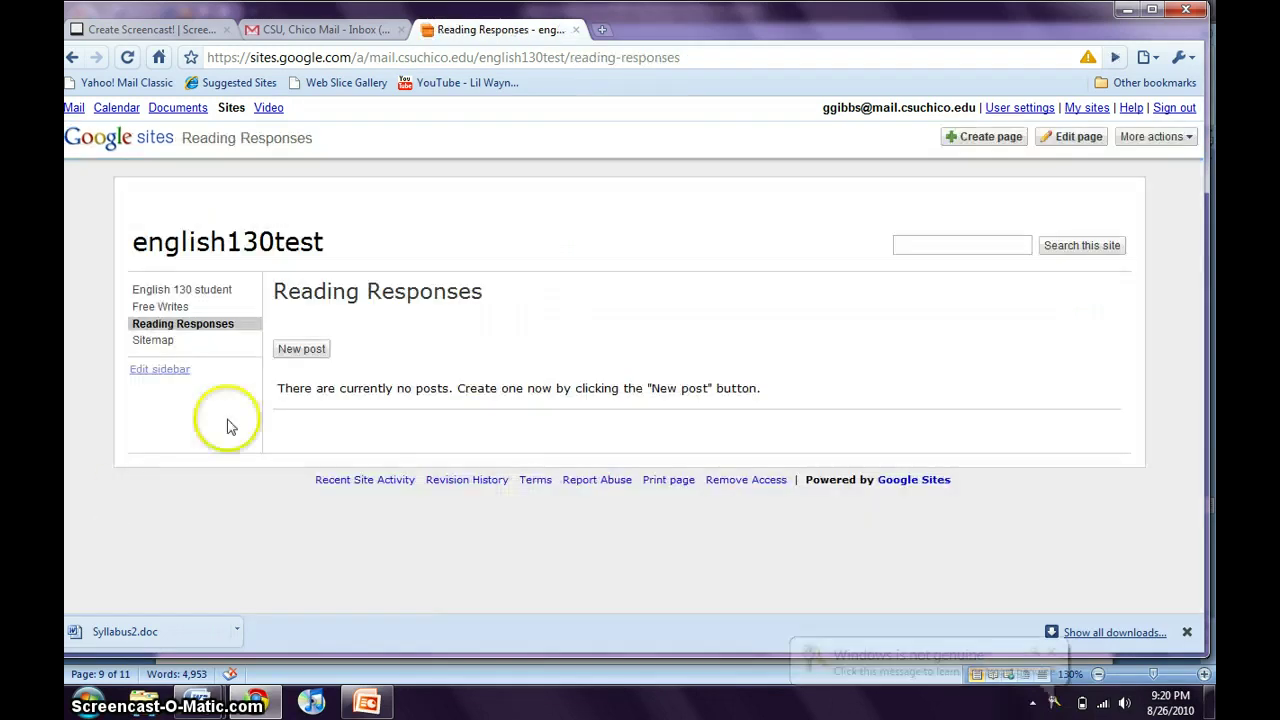
Publish a post titled 'Reading Response' with the body 'Im due Monday!'.
left_click(313, 355)
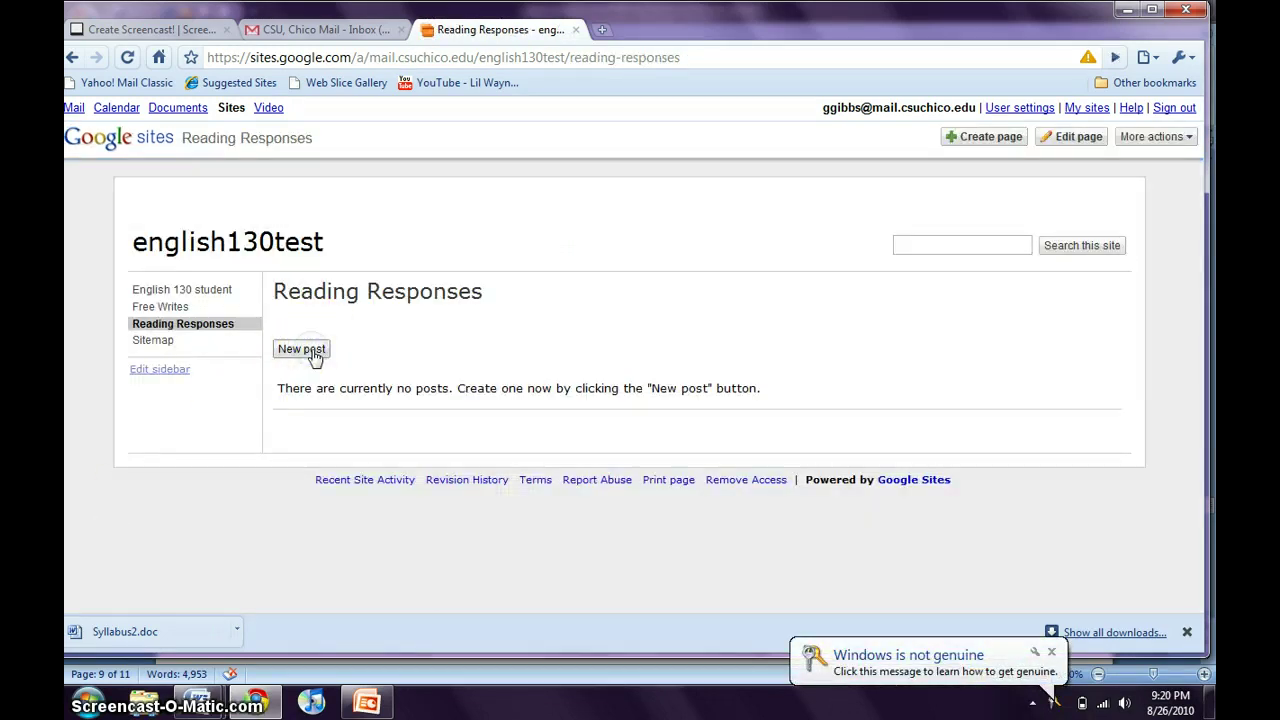
left_click(314, 354)
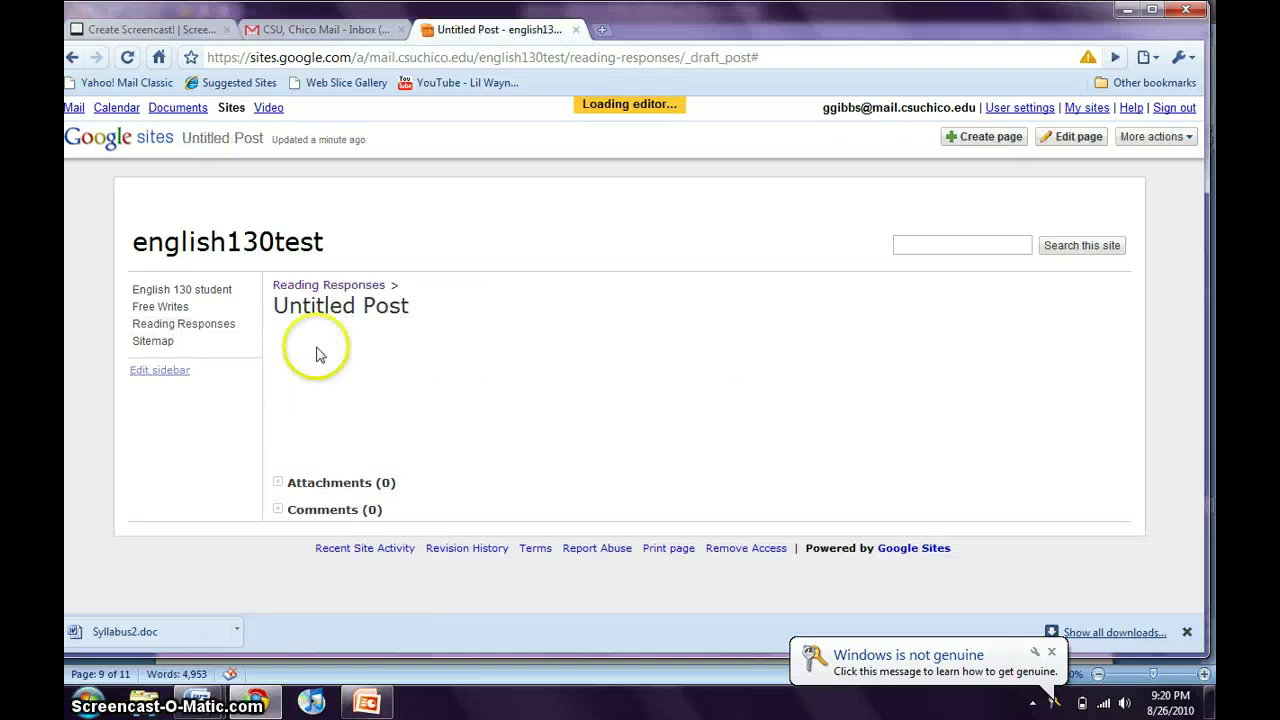
left_click_drag(418, 335, 271, 334)
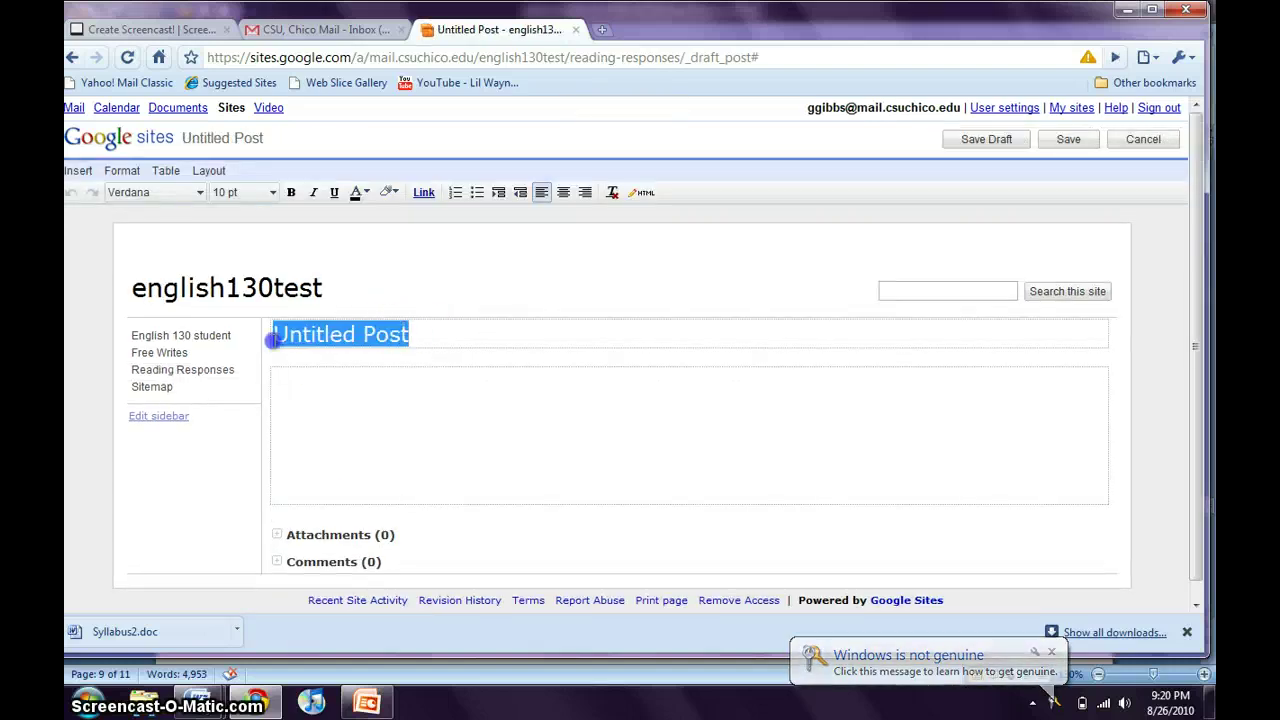
key("BackSpace")
type("Read")
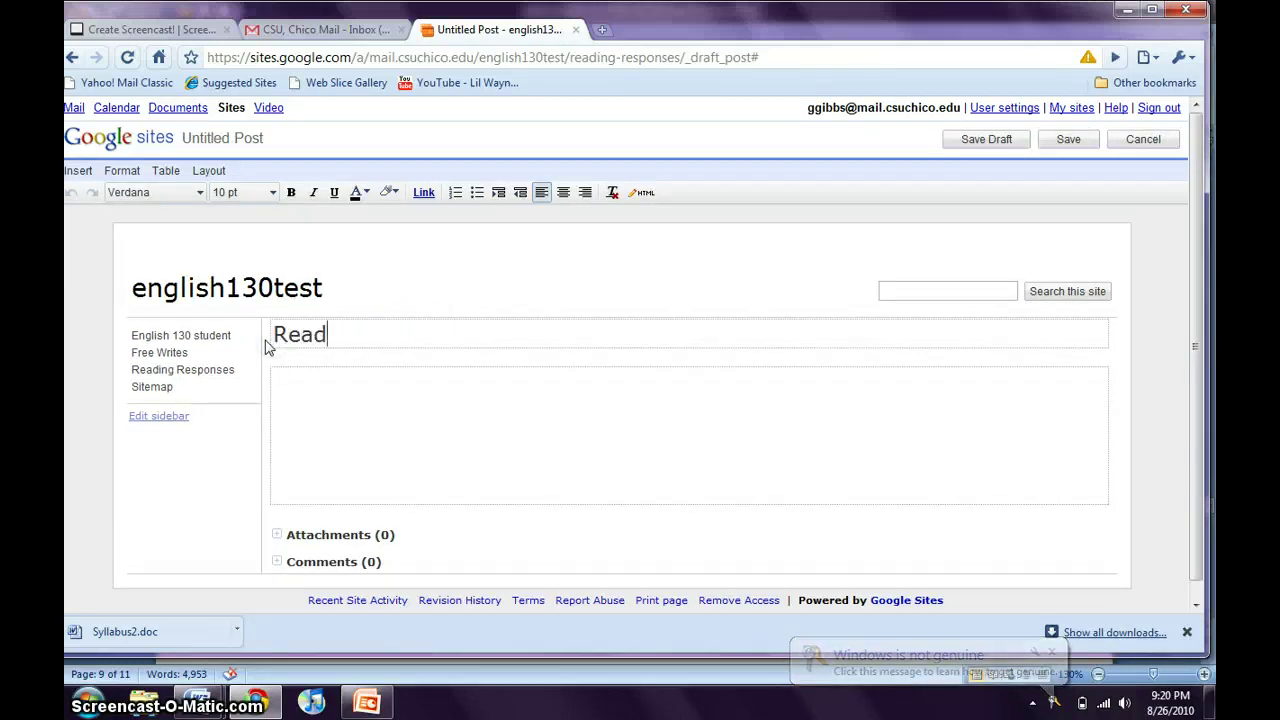
type("ing Res")
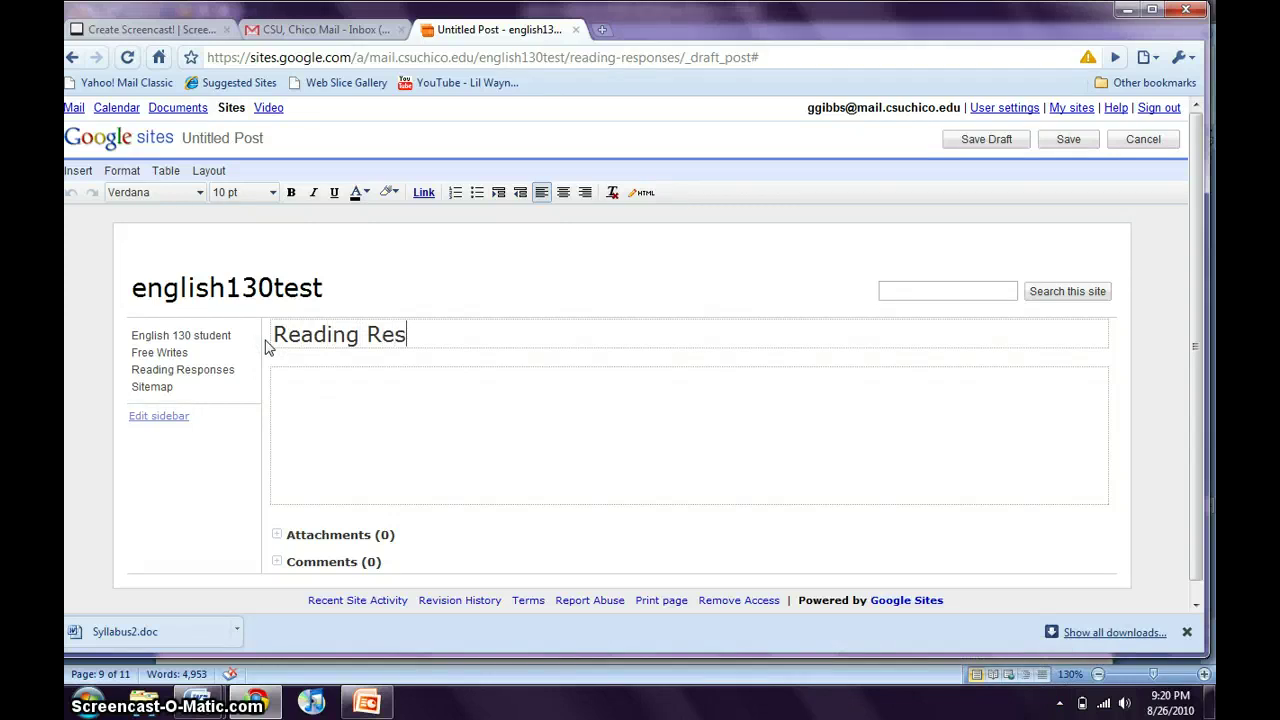
type("ponse")
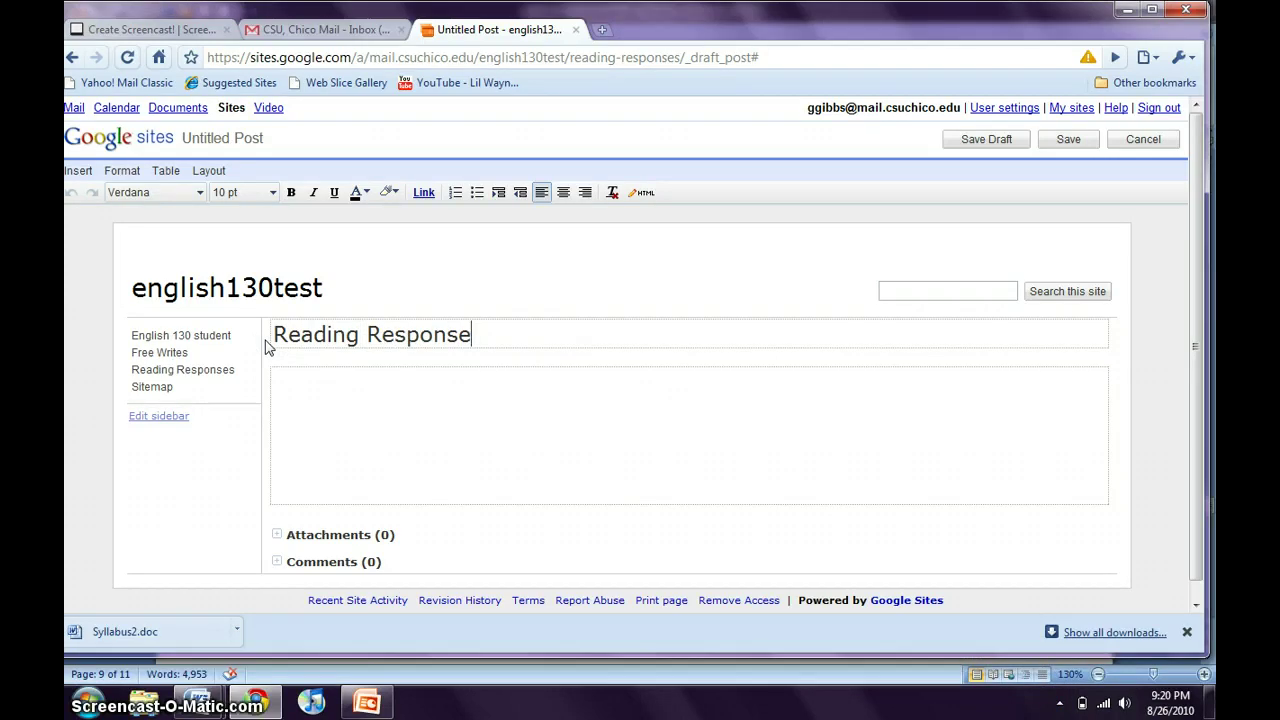
left_click(298, 408)
type("Im due ")
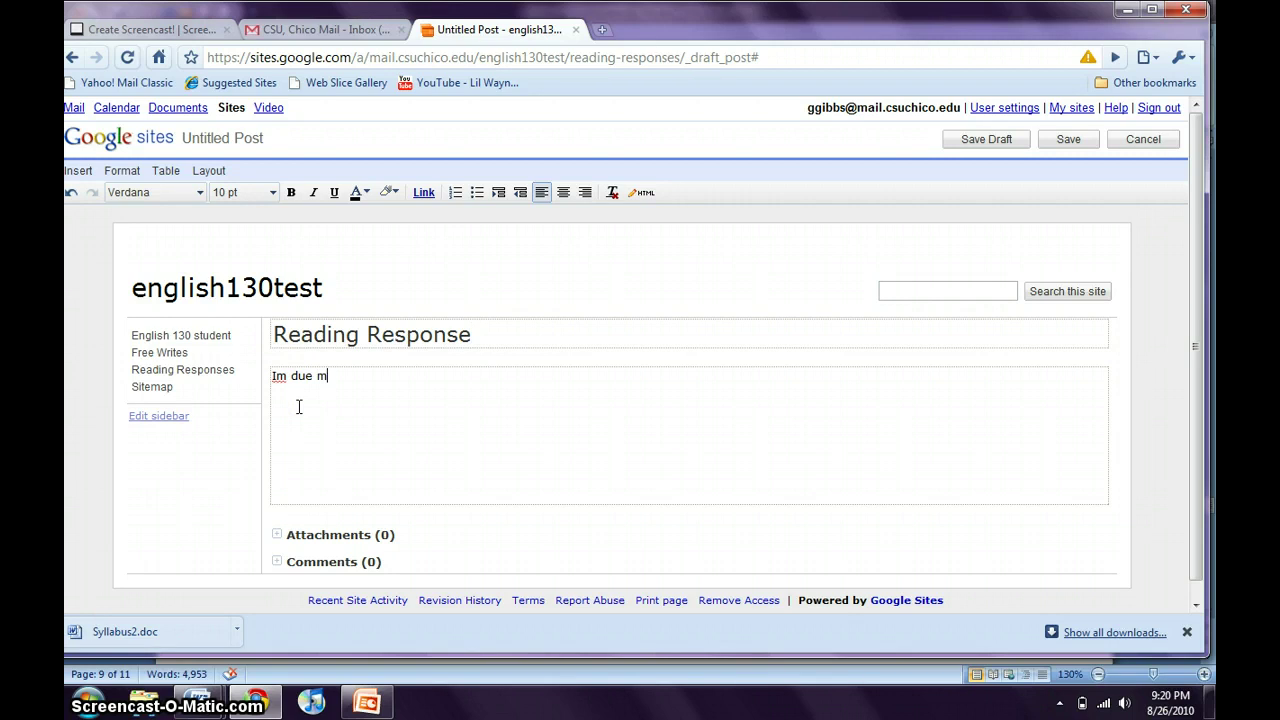
type("Monday!")
scroll(298, 406, "down", 1)
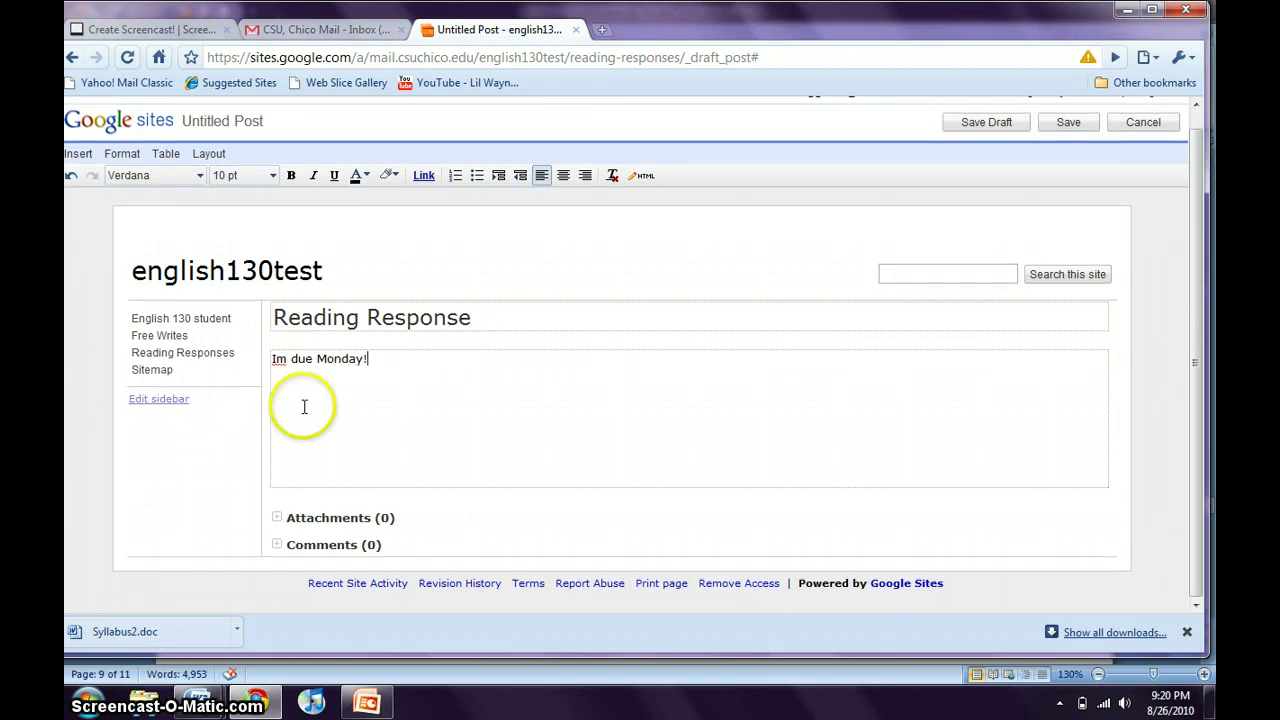
left_click(1066, 124)
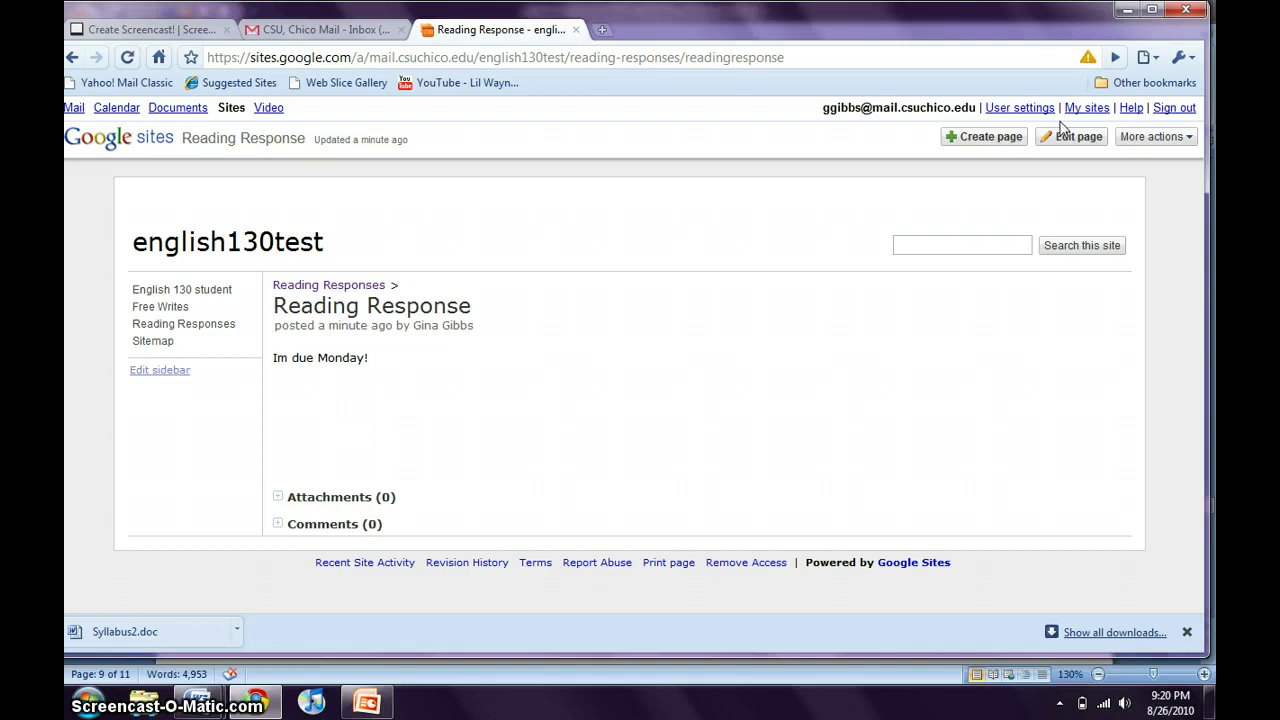
Add a top-level Web Page named 'Peer Critique 1'.
left_click(992, 141)
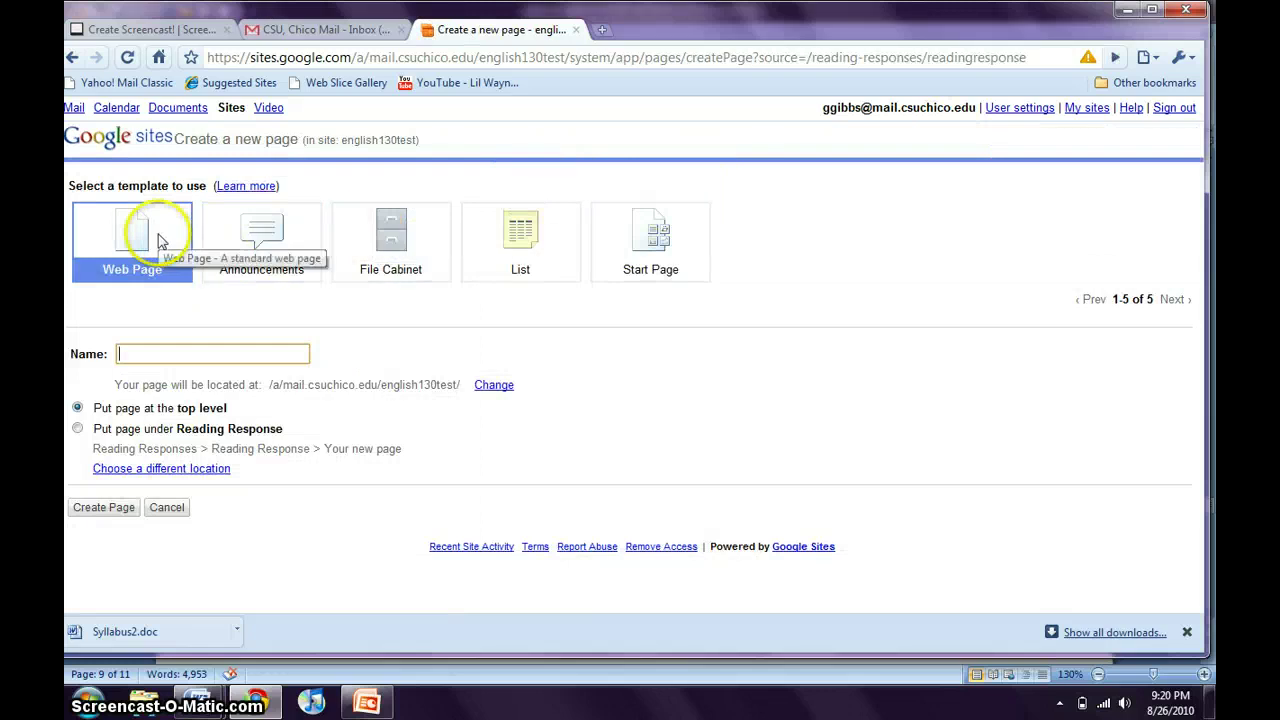
left_click(139, 355)
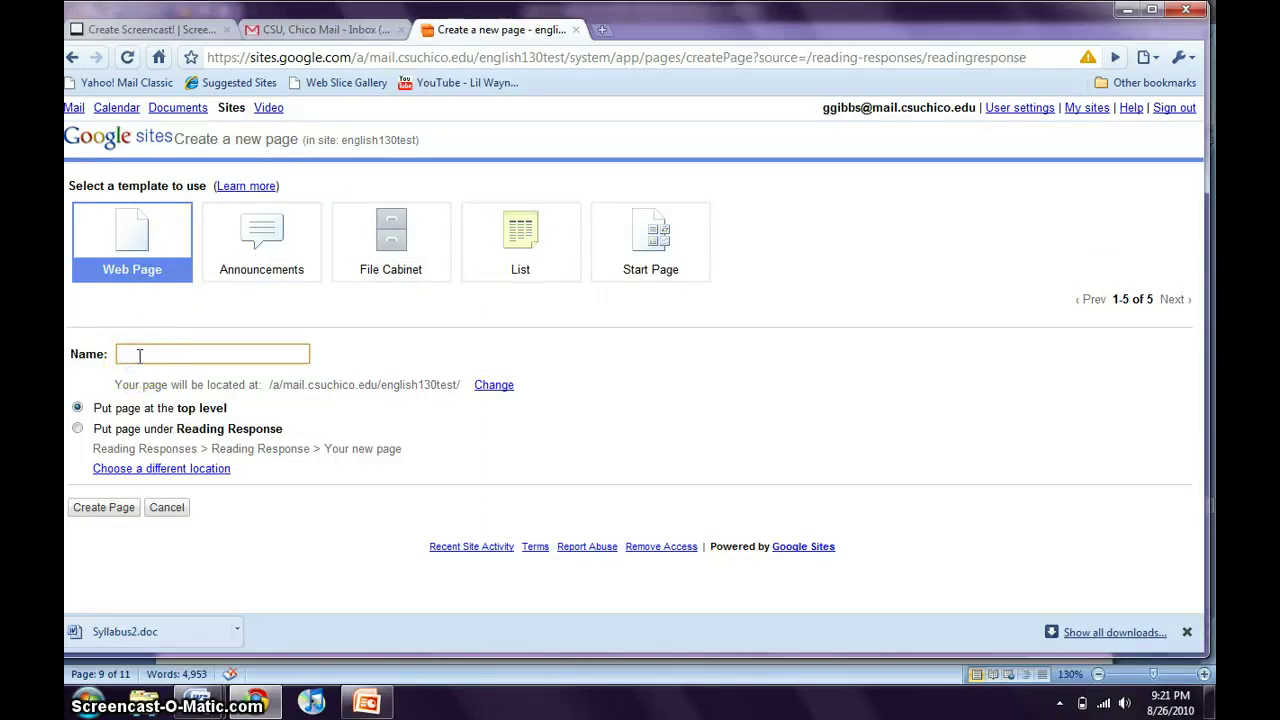
left_click(115, 506)
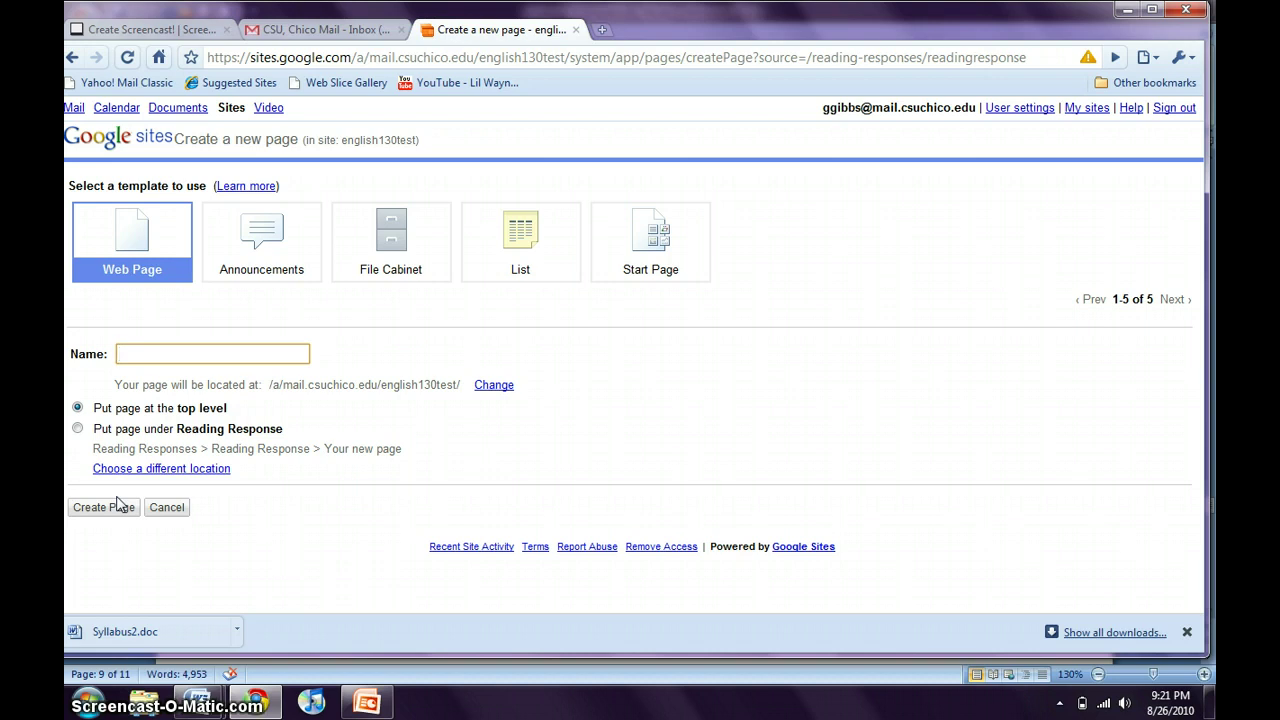
type("P")
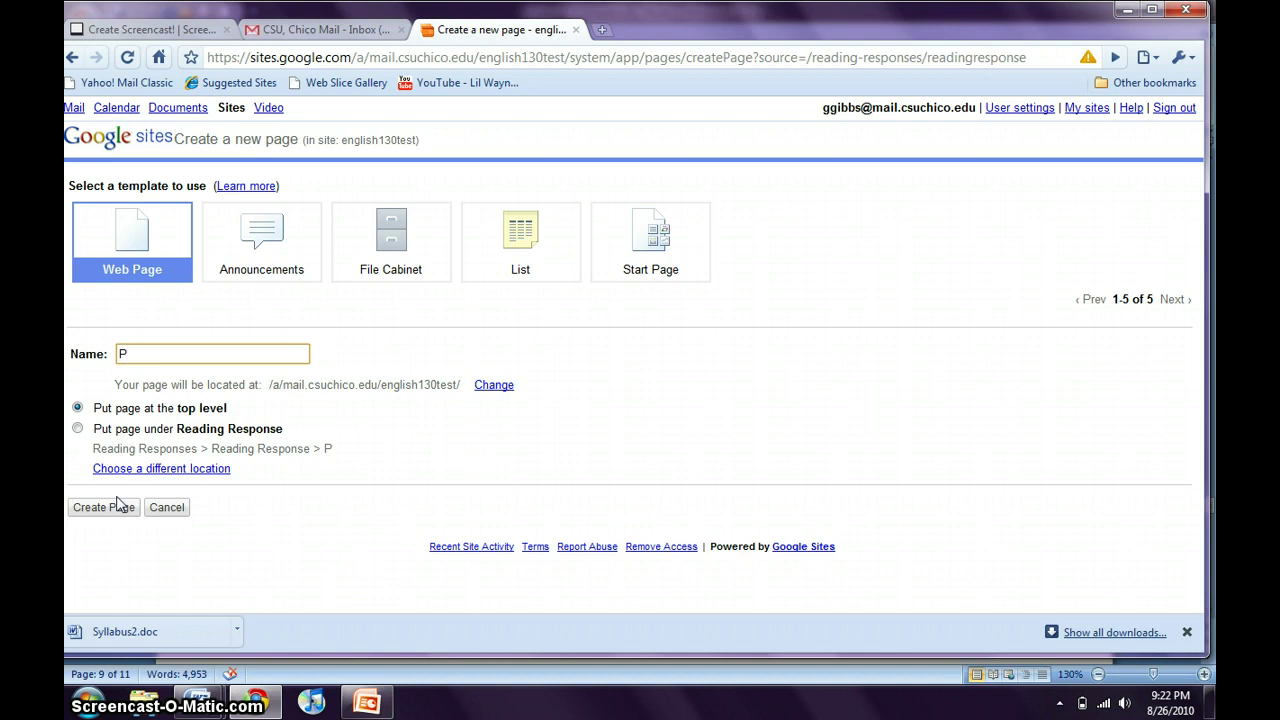
type("eer")
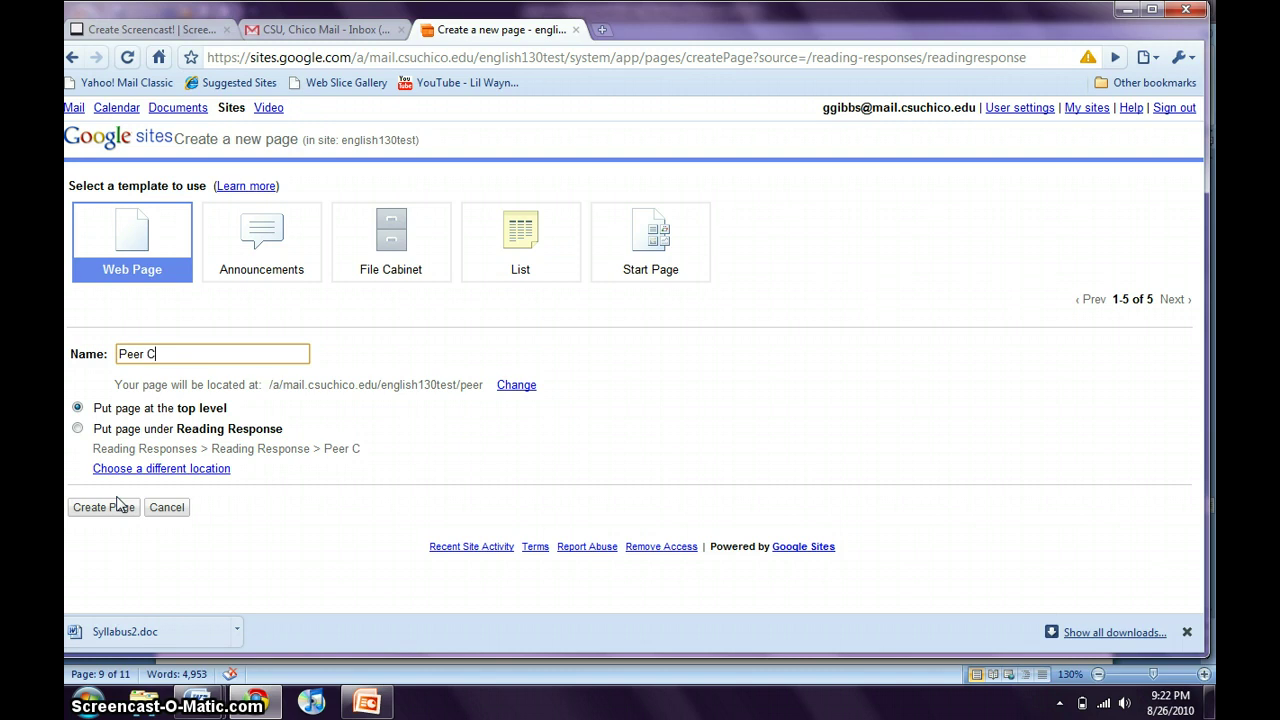
type(" Crit")
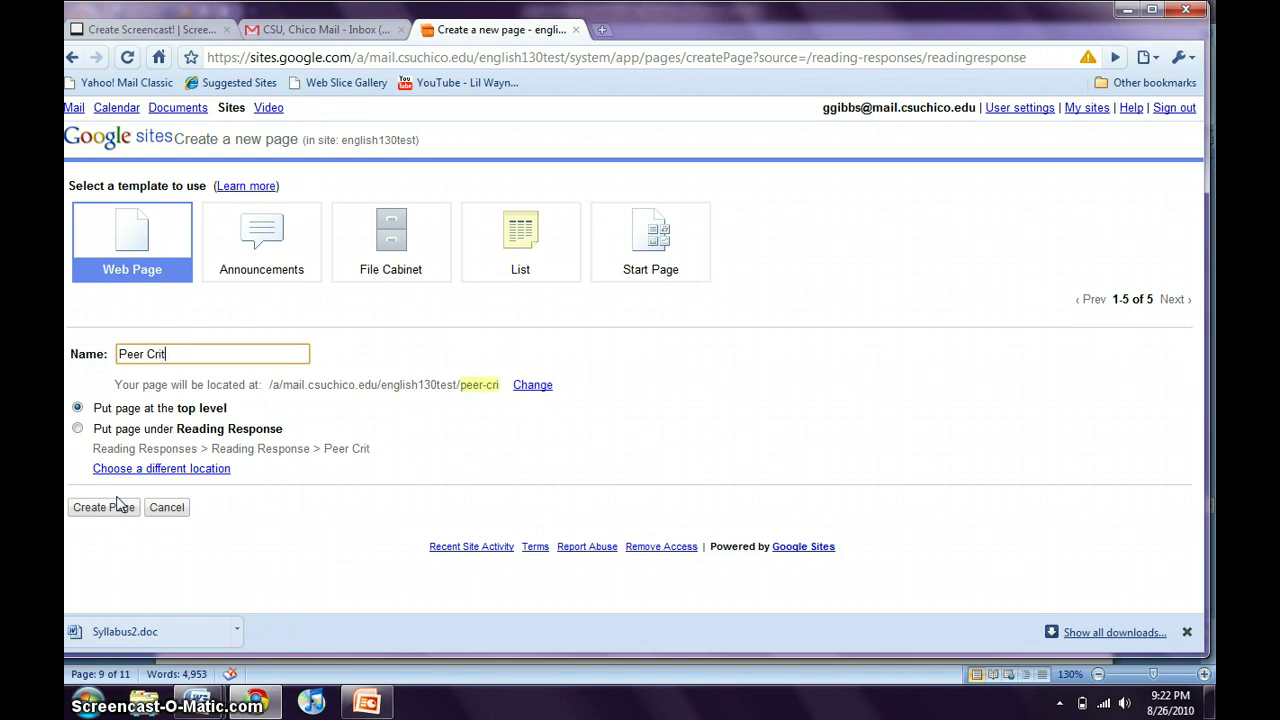
type("i")
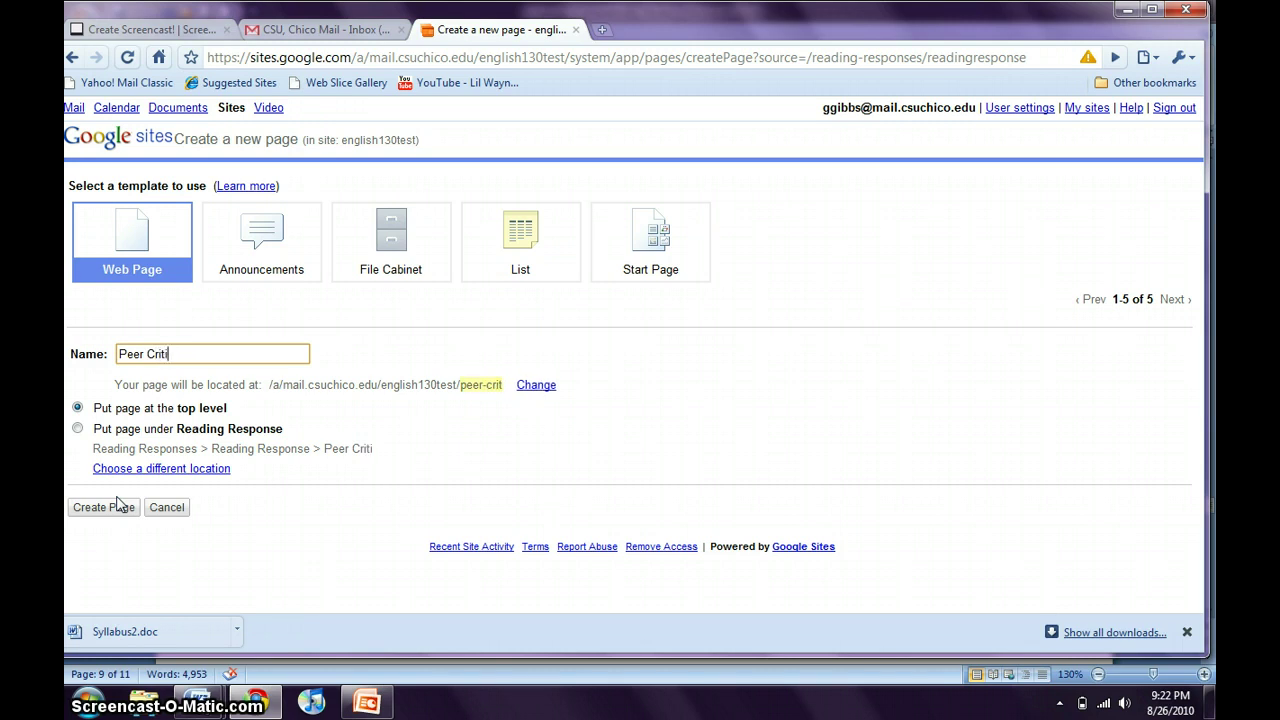
type("que 1")
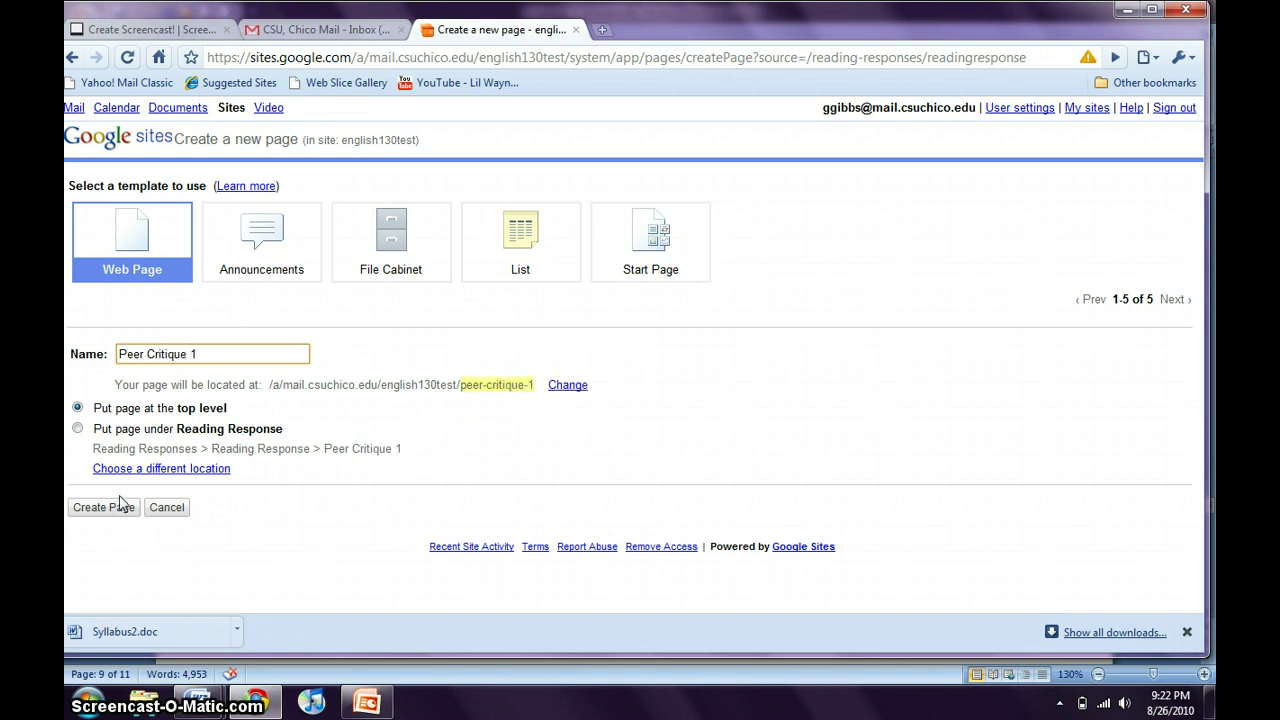
left_click(127, 408)
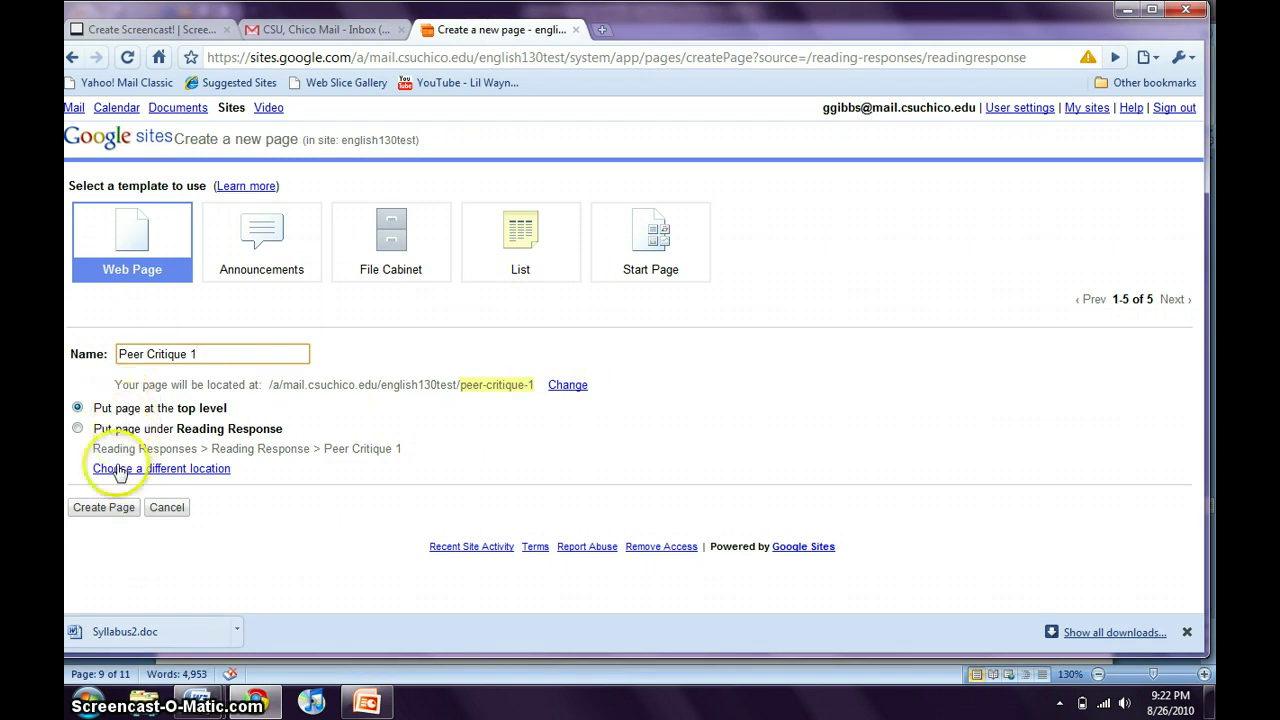
left_click(106, 509)
left_click(104, 508)
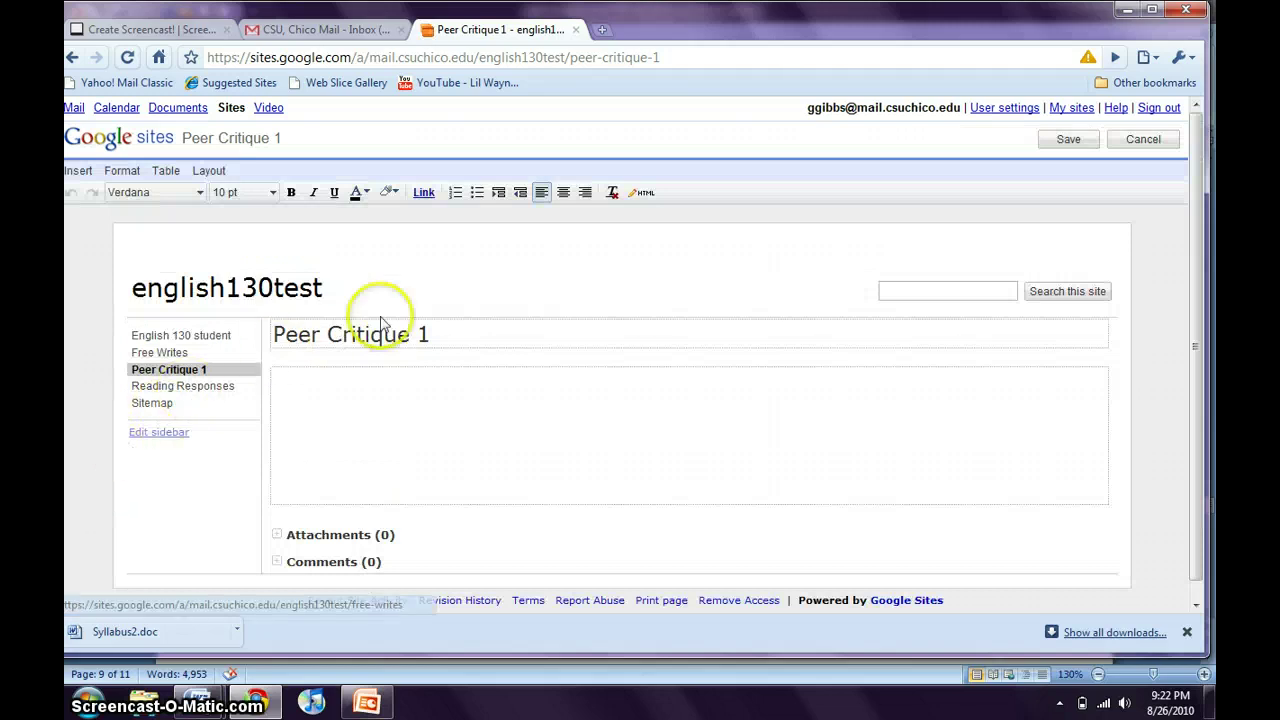
Save Peer Critique 1 reading 'I like that you did this...' and start a new Free Writes post.
left_click(372, 422)
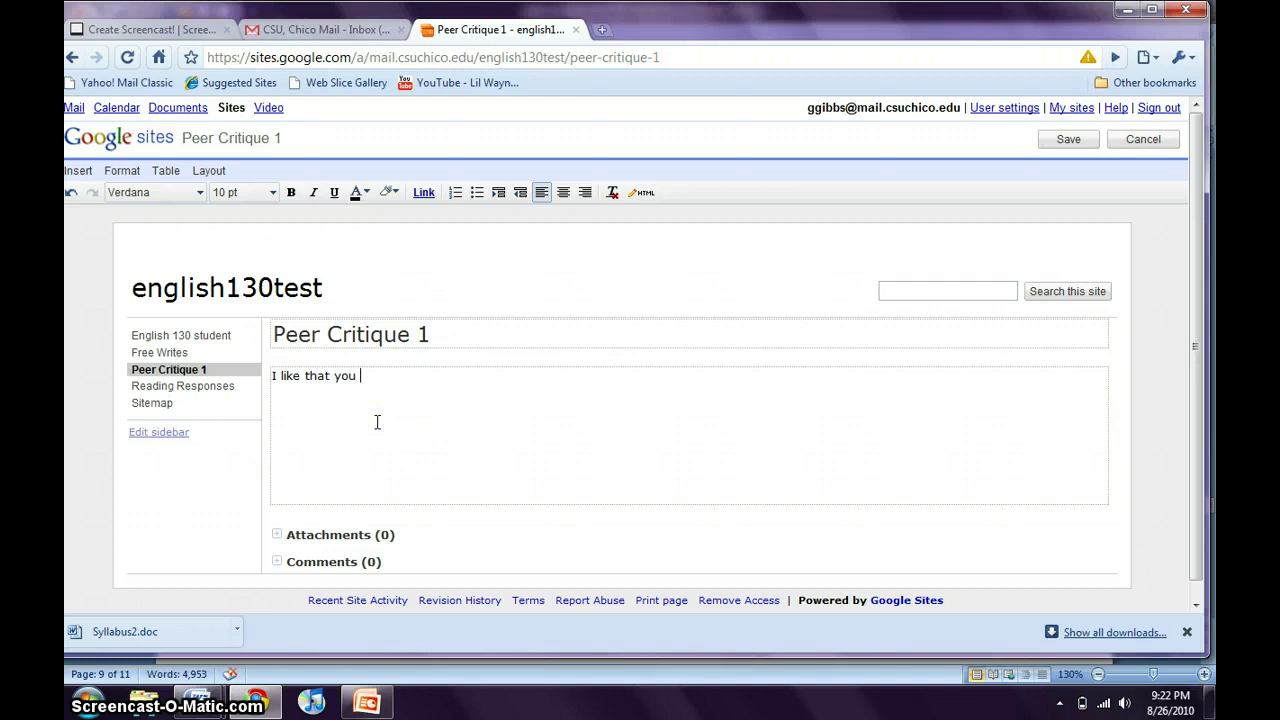
type("s...")
left_click(1068, 140)
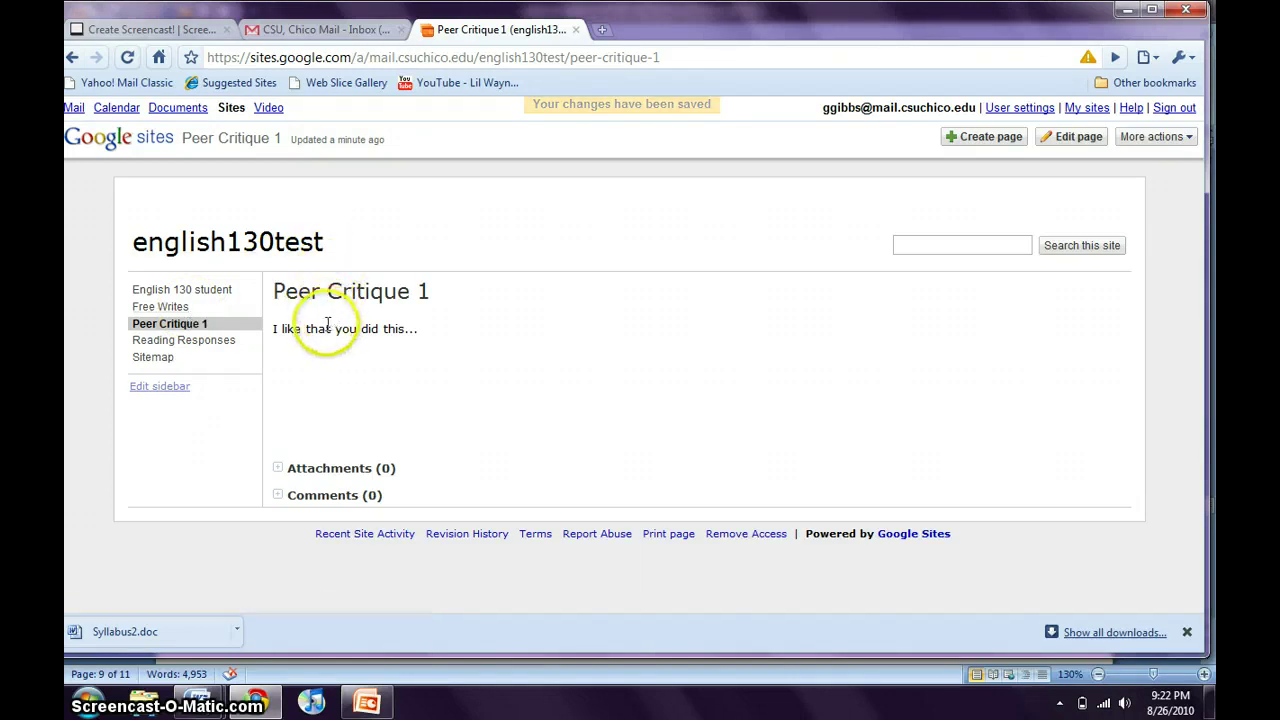
left_click(174, 310)
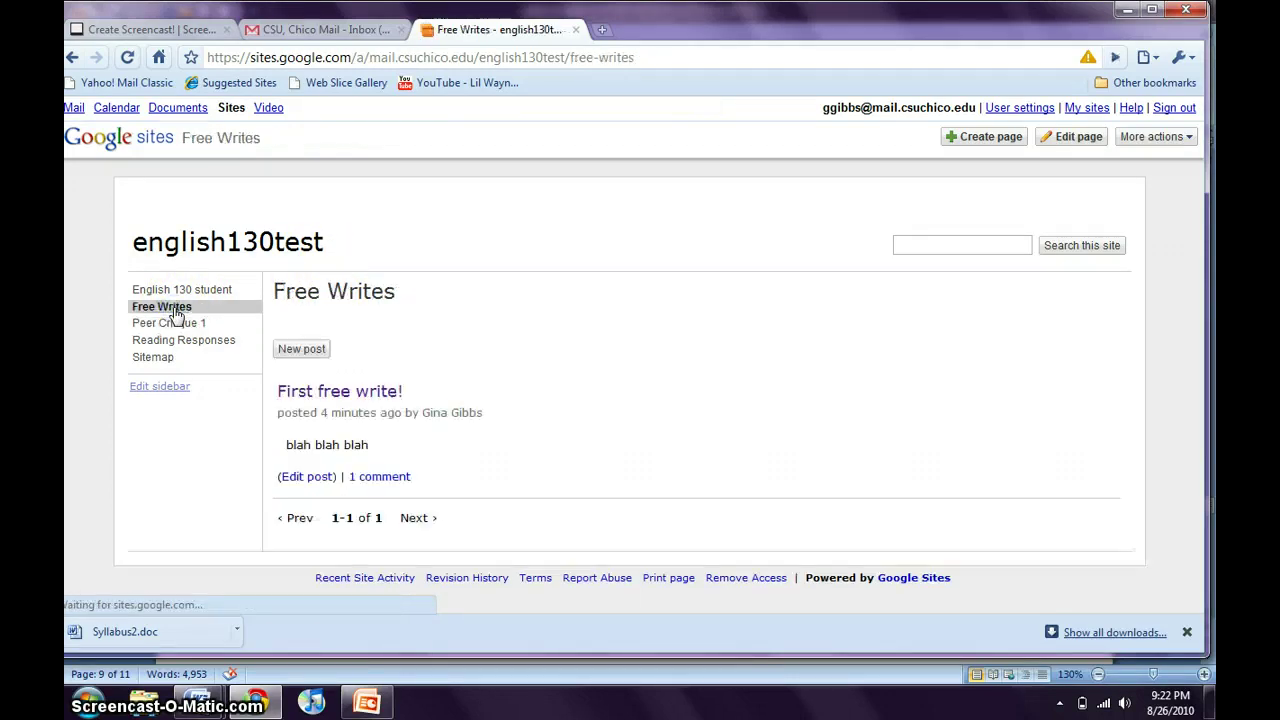
left_click(301, 352)
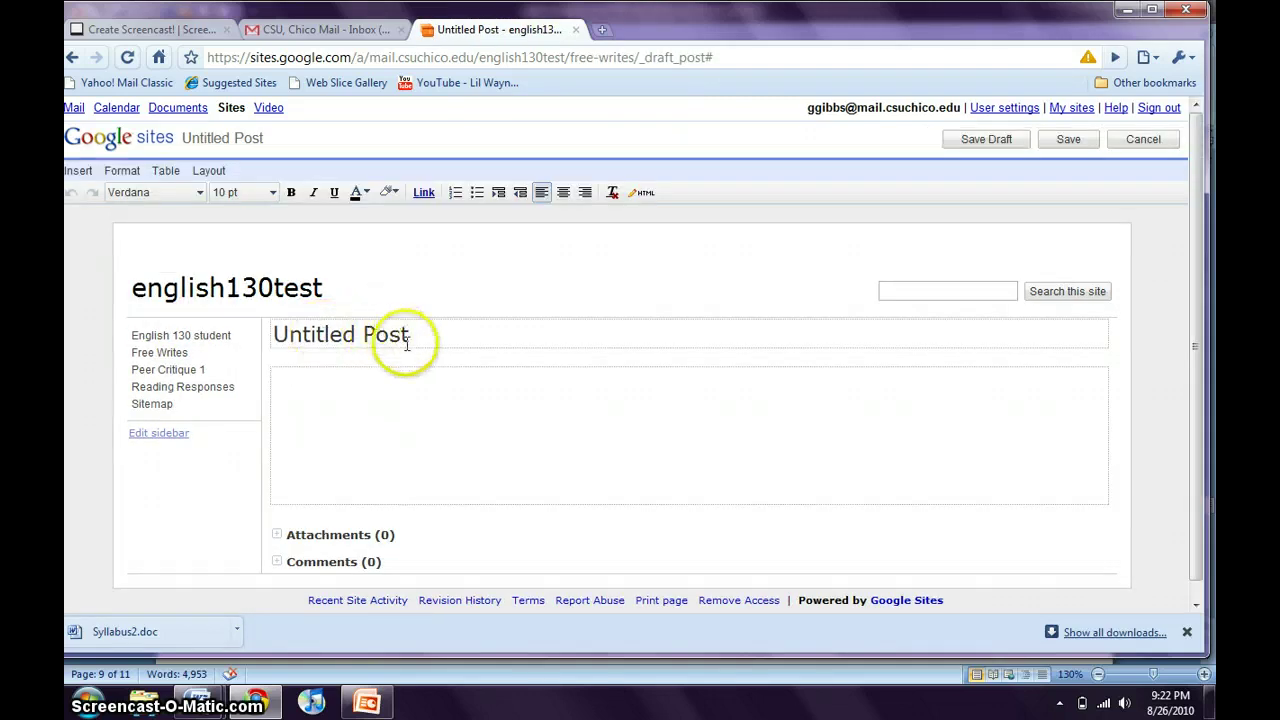
Publish a Free Writes post titled 'Free write 2' with the body 'blah blah blah'.
left_click(399, 337)
left_click_drag(399, 337, 244, 340)
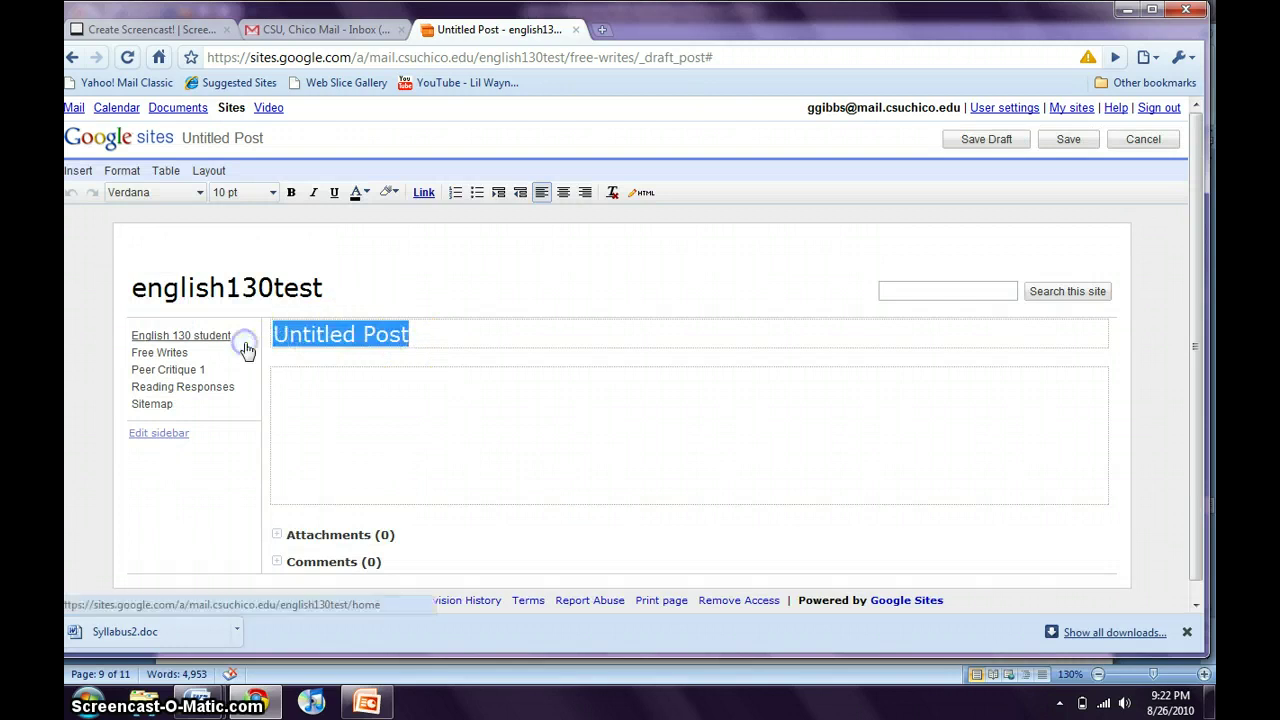
key("BackSpace")
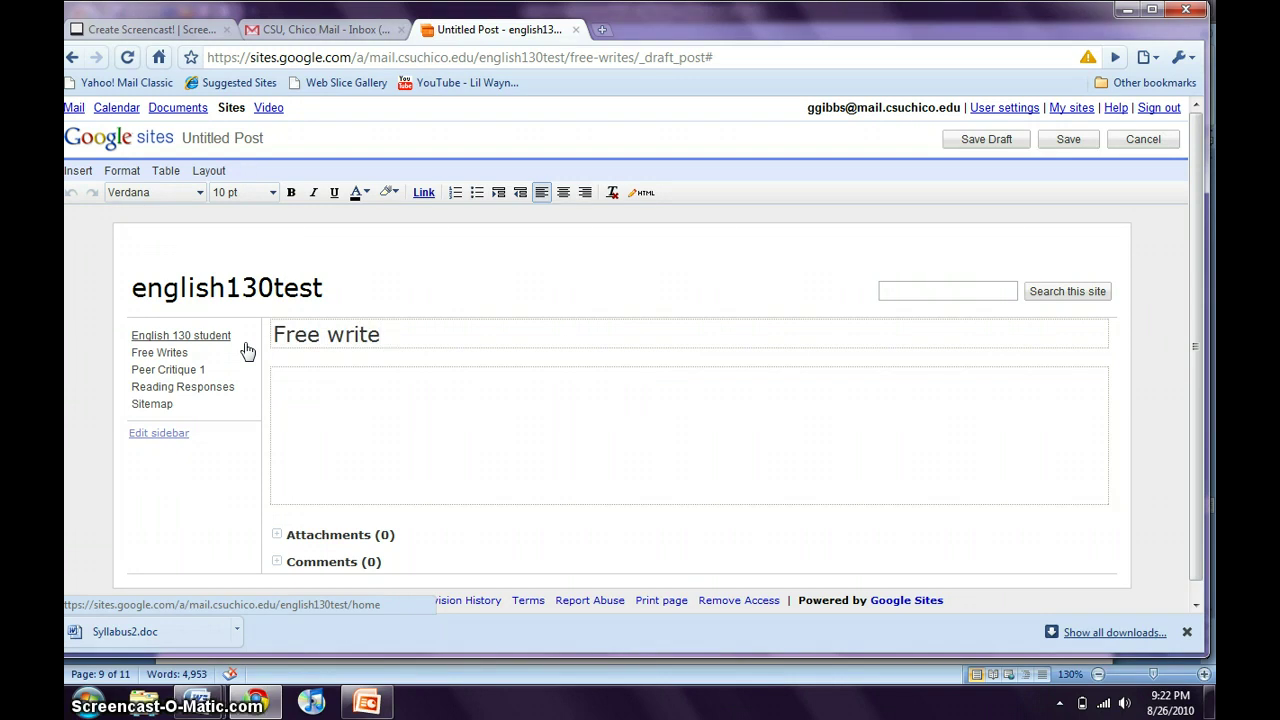
type("Free write 2")
left_click(335, 431)
type("blah bla")
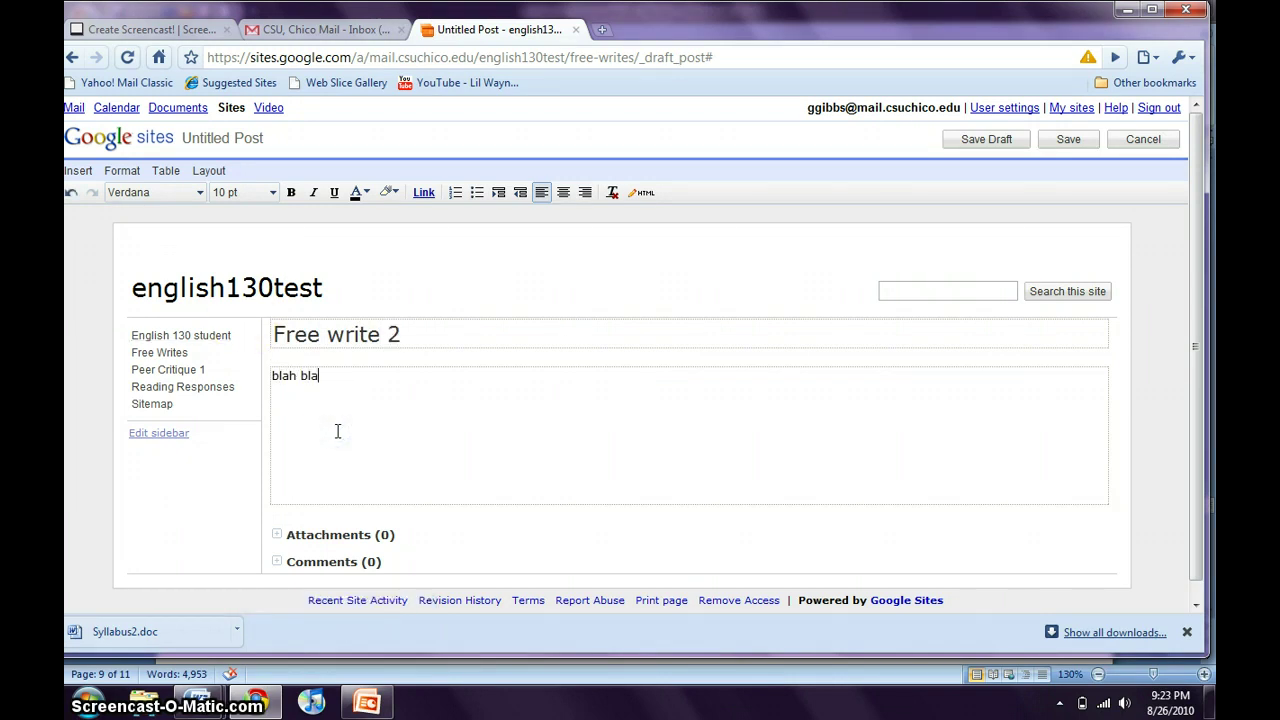
type("h blah")
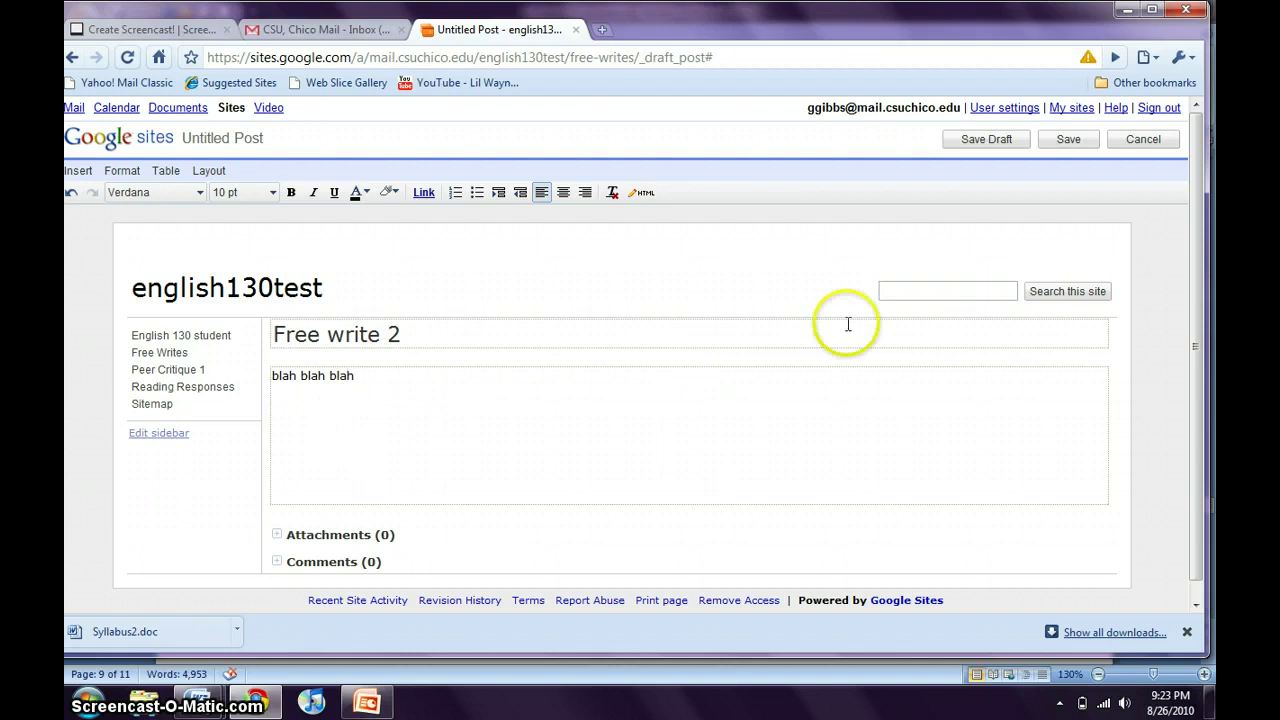
left_click(1062, 140)
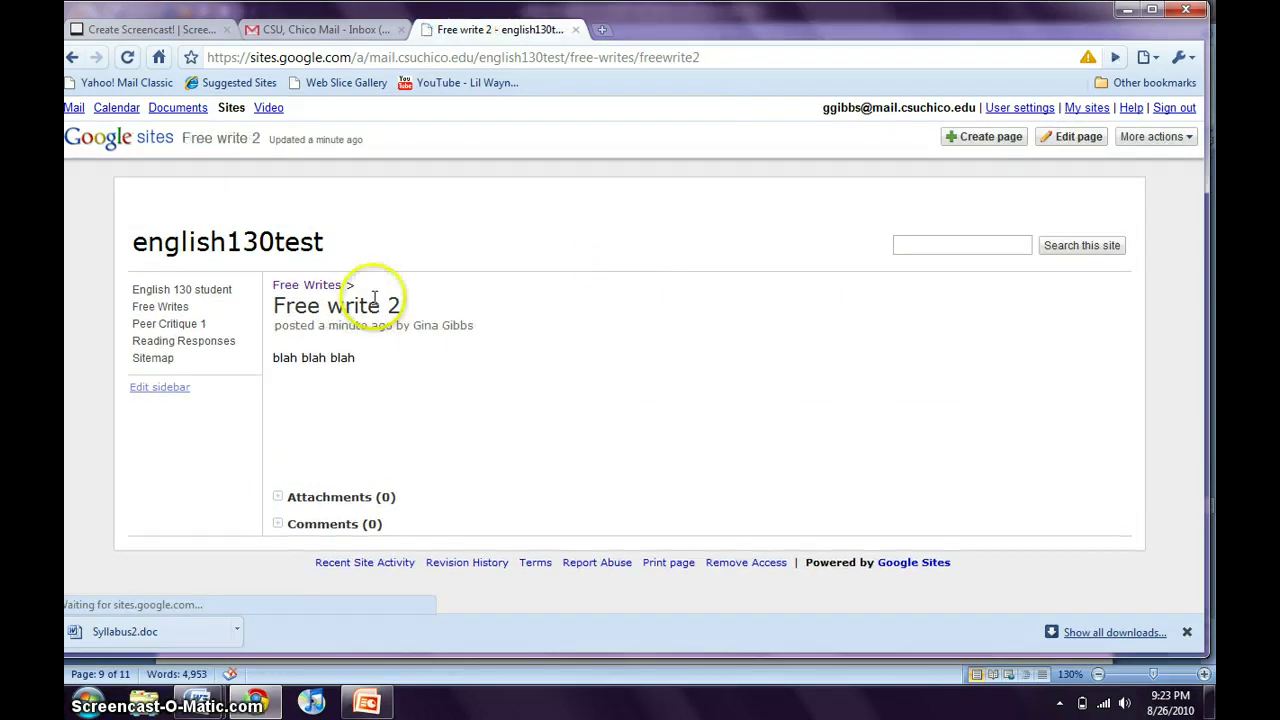
Return to Free Writes and open the Peer Critique 1 page.
left_click(177, 307)
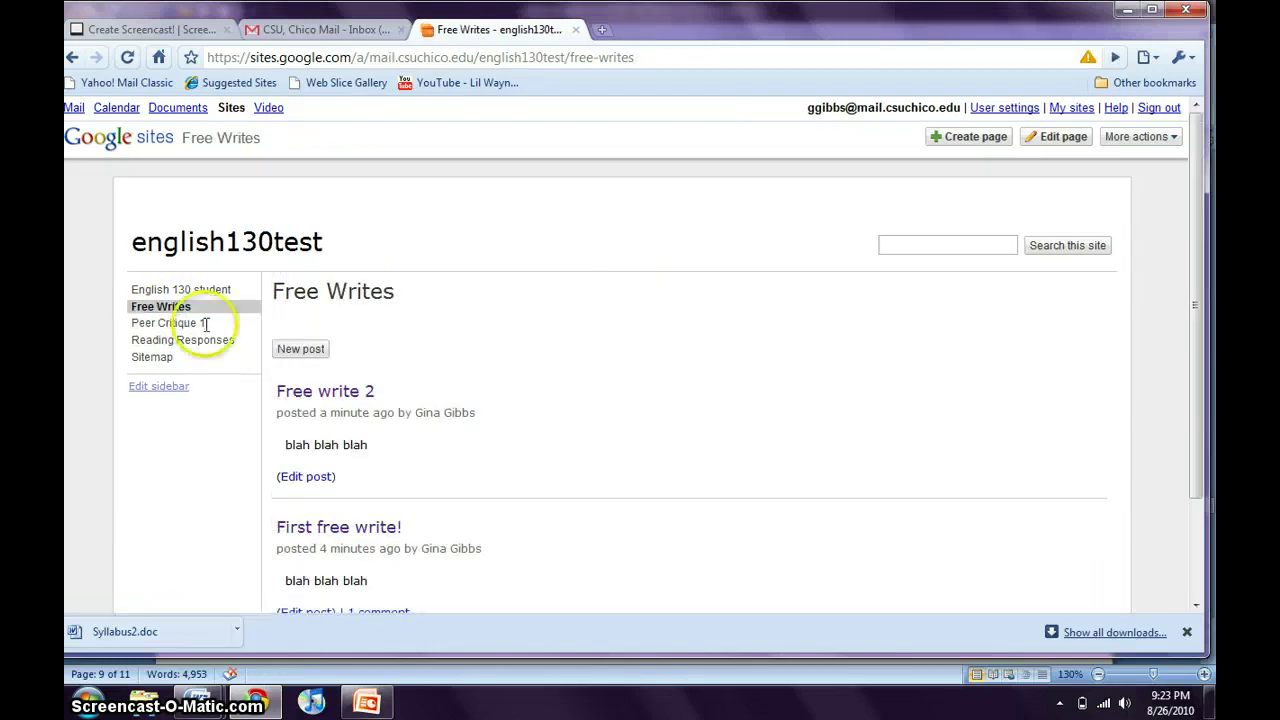
scroll(318, 390, "down", 3)
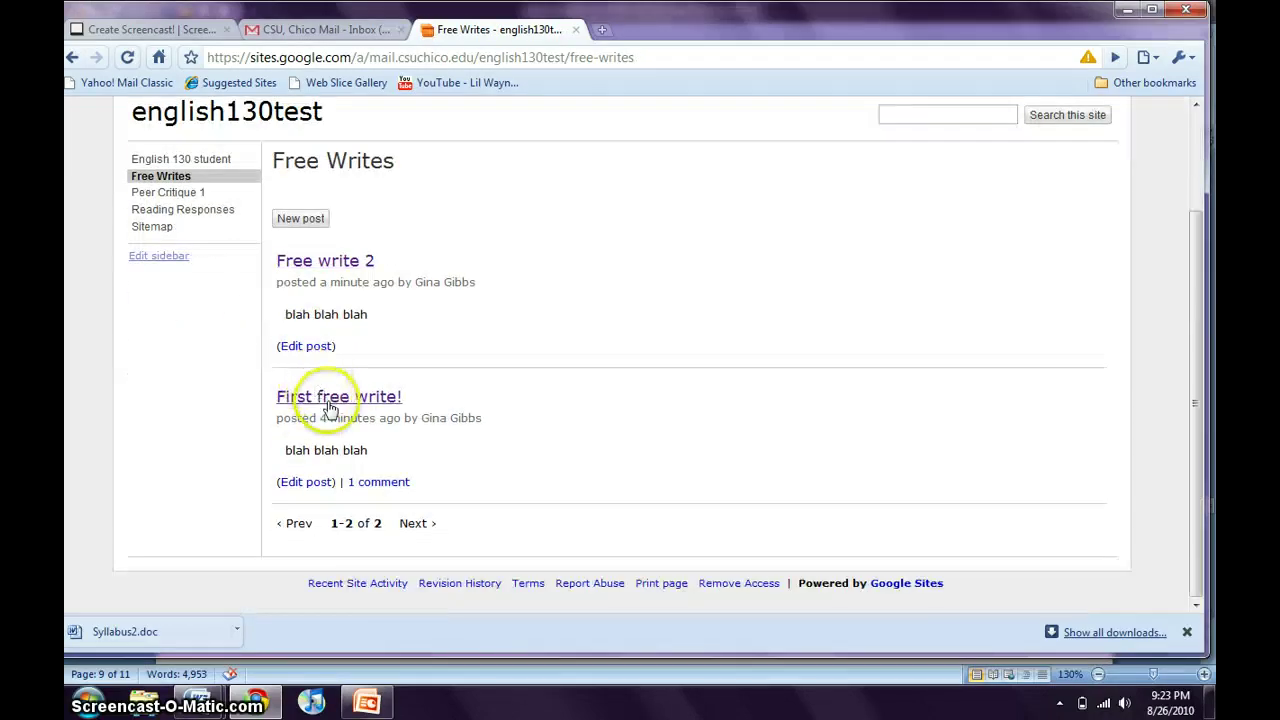
left_click(180, 194)
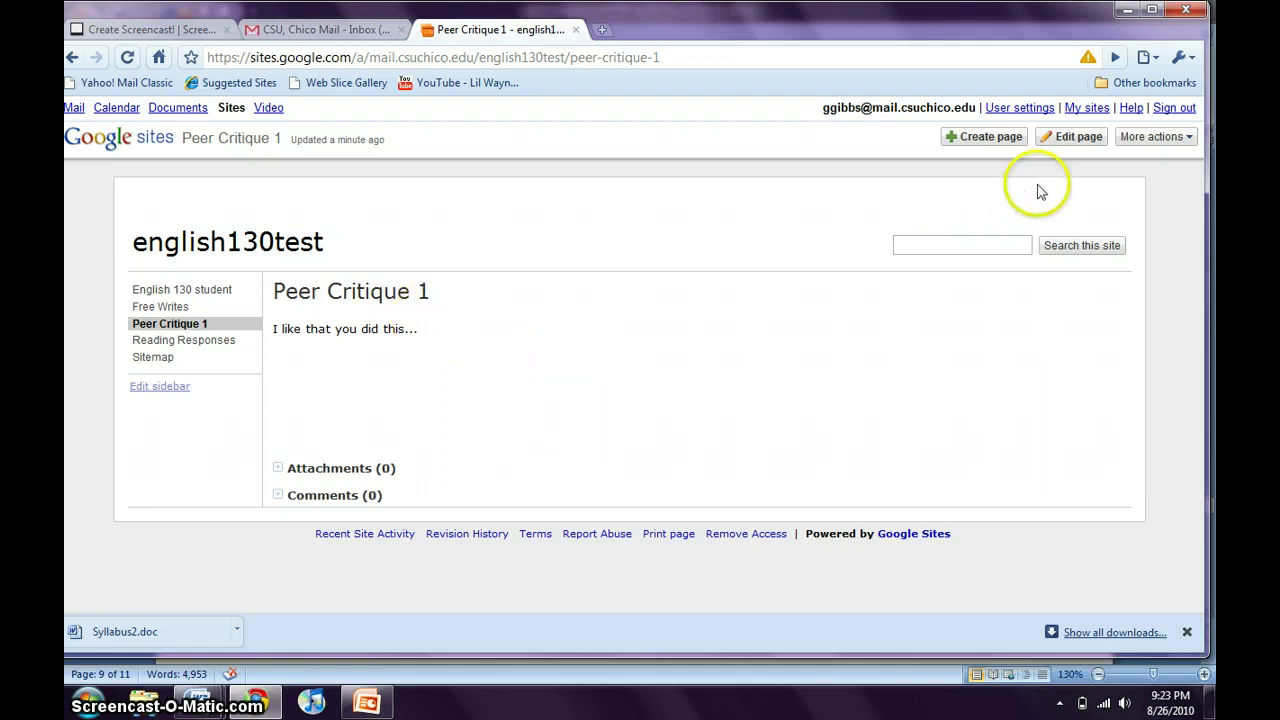
Add the line 'and this too!' to Peer Critique 1, save it, and go to Reading Responses.
left_click(1068, 144)
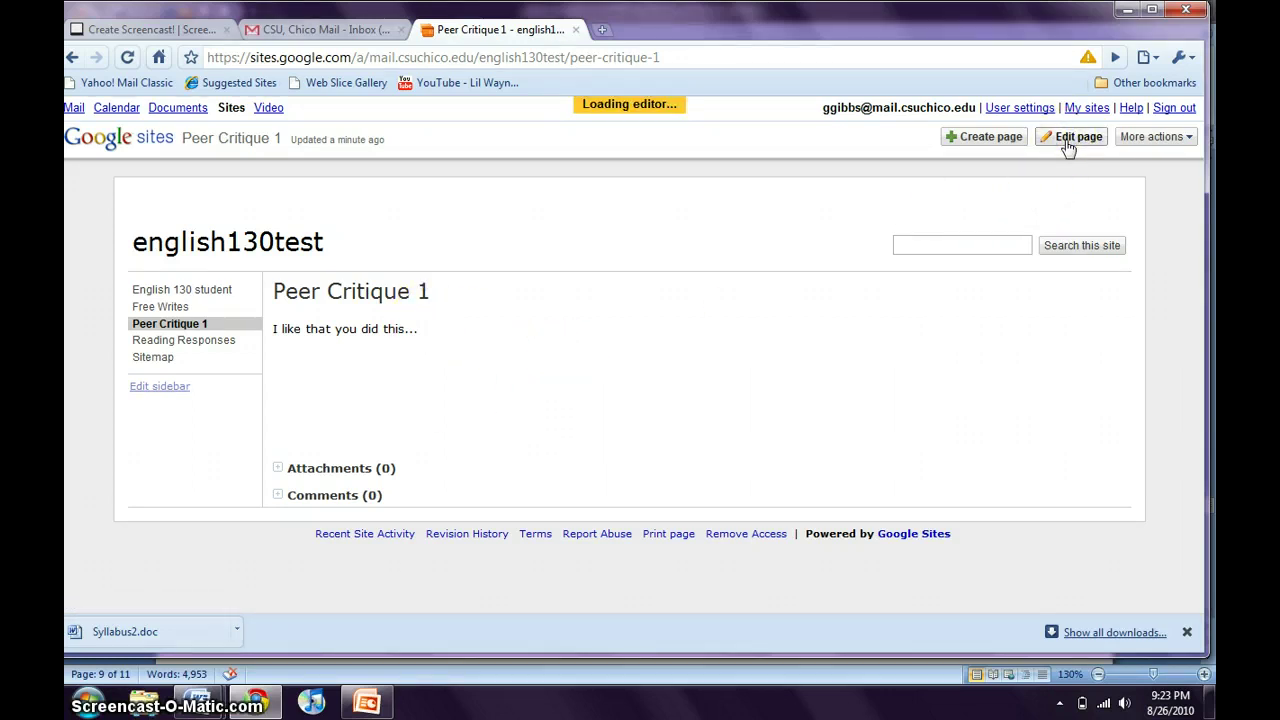
left_click(560, 380)
key("Return")
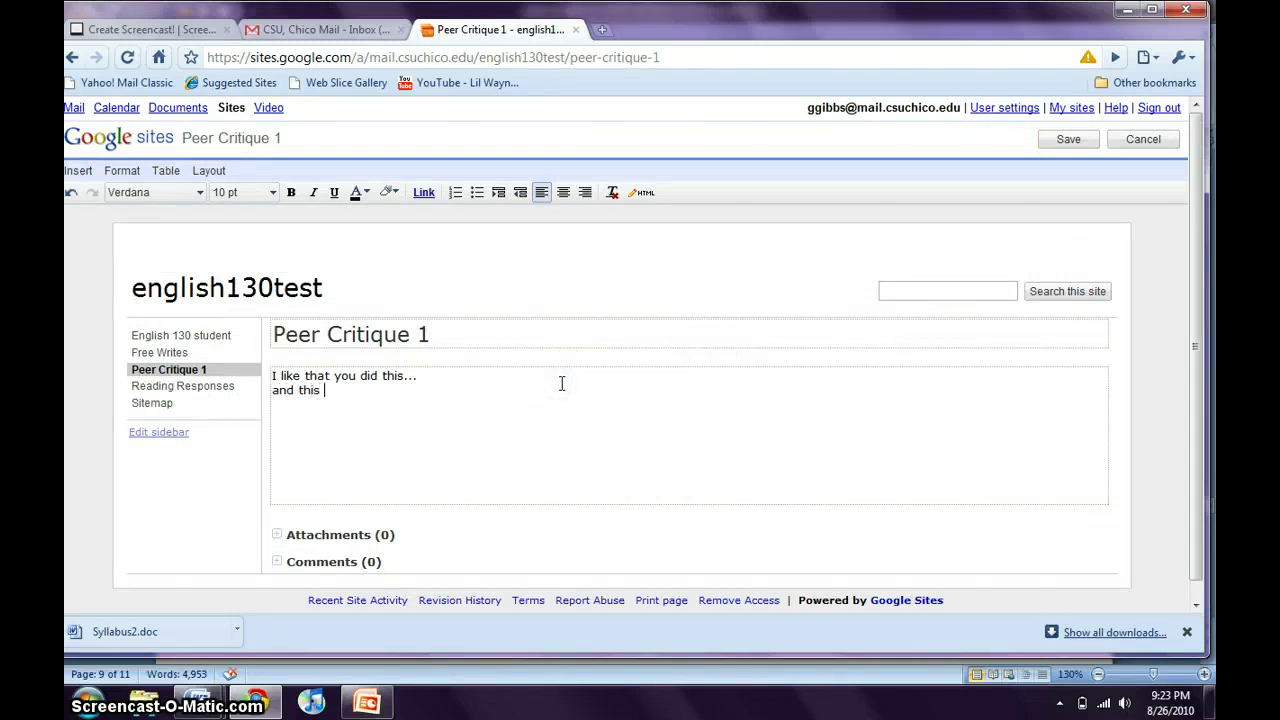
type("and this too!")
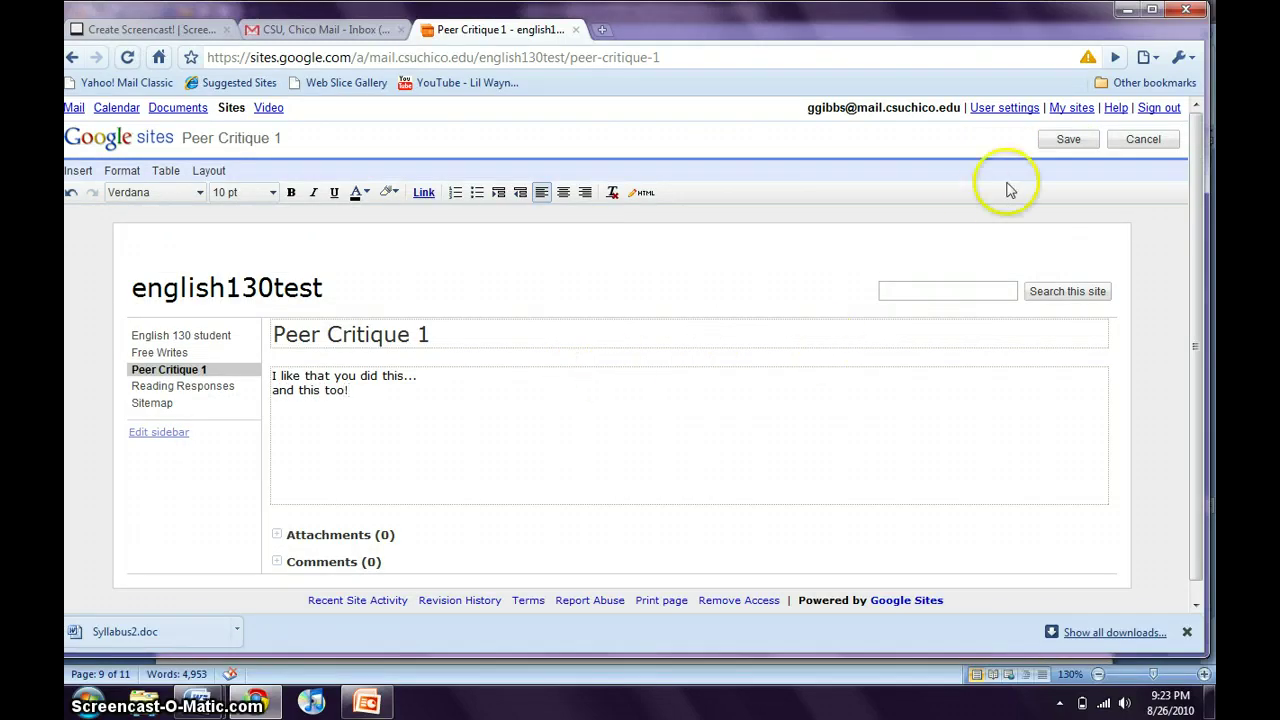
left_click(1068, 140)
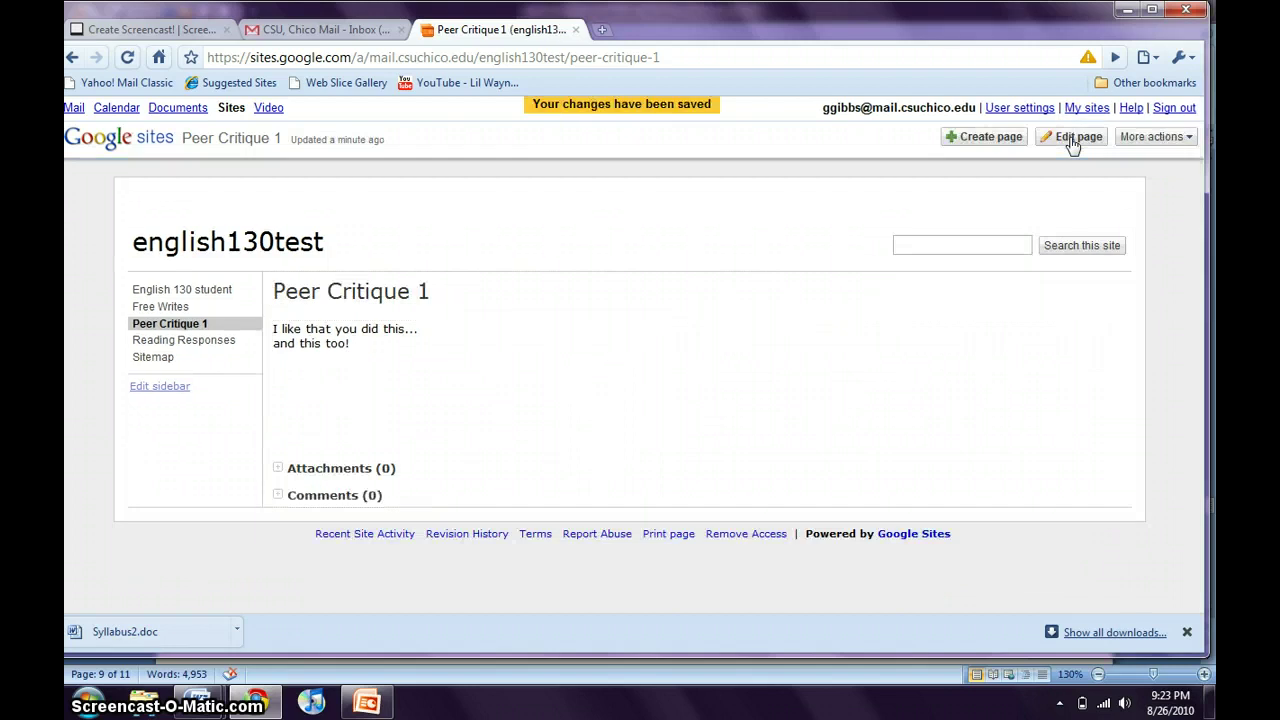
left_click(183, 342)
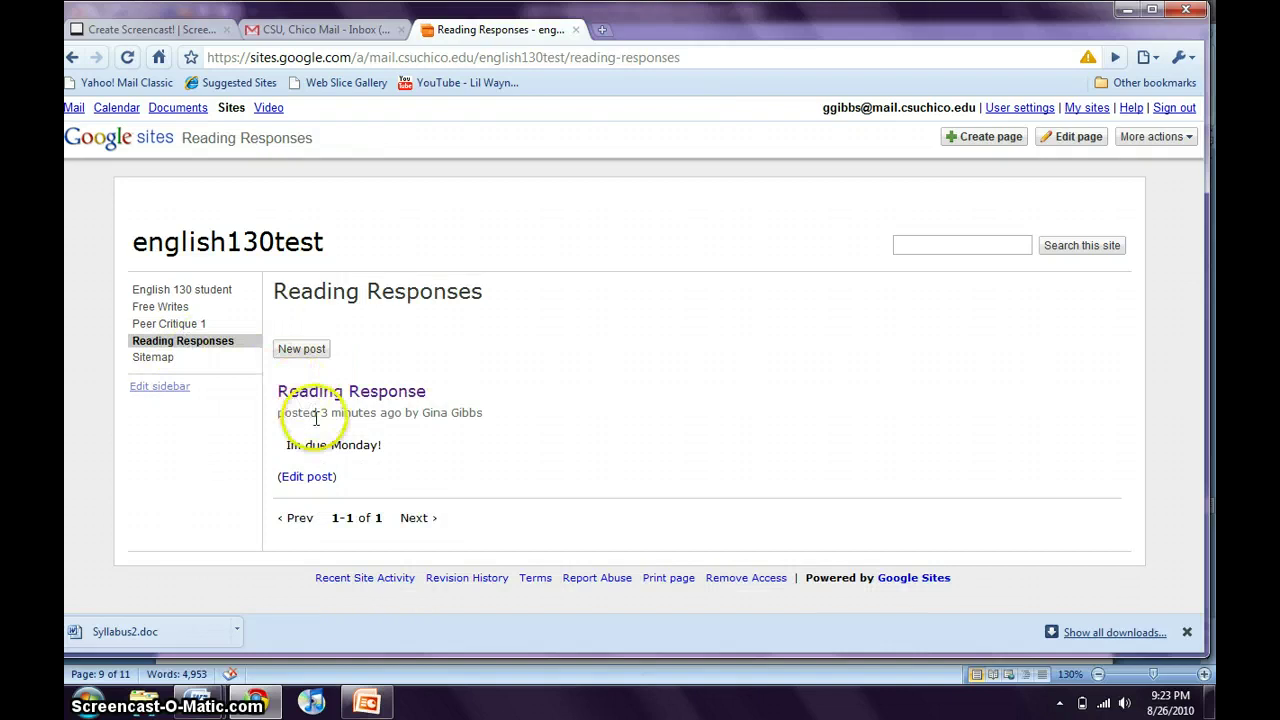
Publish a Reading Responses post titled 'RR2' reading 'blah', then return to Reading Responses.
left_click(302, 349)
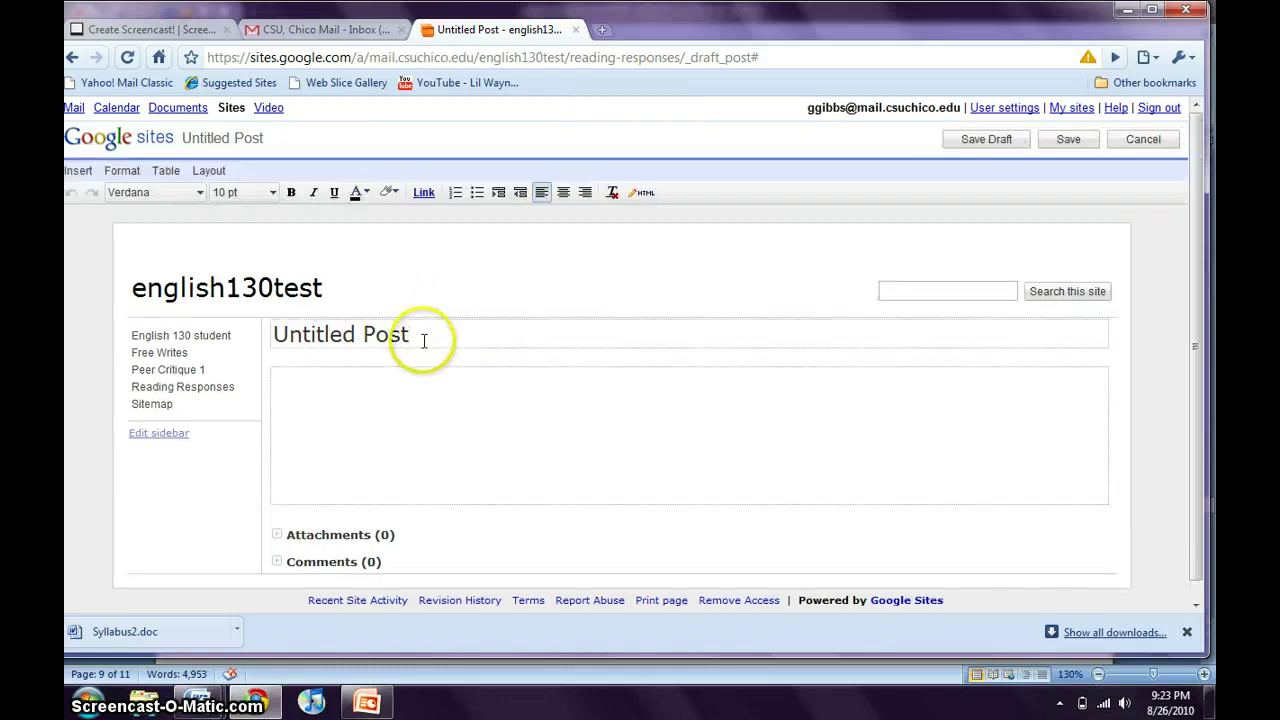
key("BackSpace")
key("BackSpace")
key("BackSpace")
key("BackSpace")
key("BackSpace")
key("BackSpace")
key("BackSpace")
key("BackSpace")
key("BackSpace")
key("BackSpace")
key("BackSpace")
key("BackSpace")
key("BackSpace")
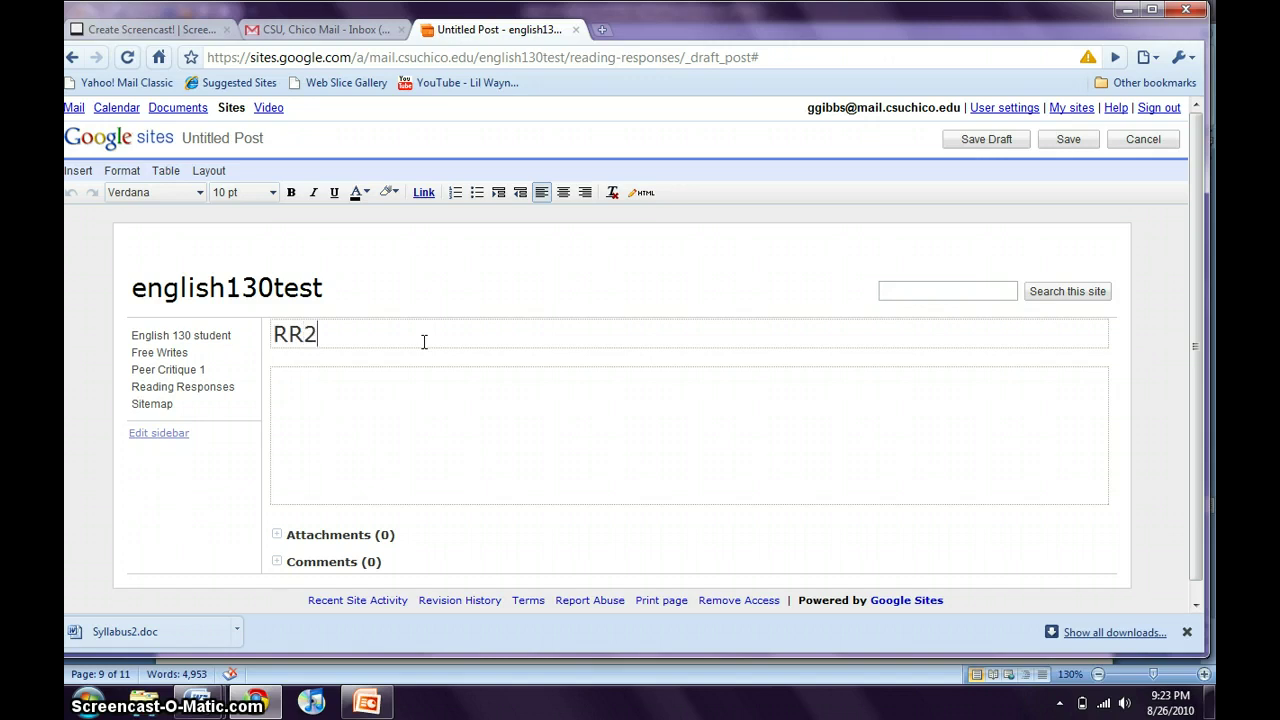
left_click(424, 391)
type("blah")
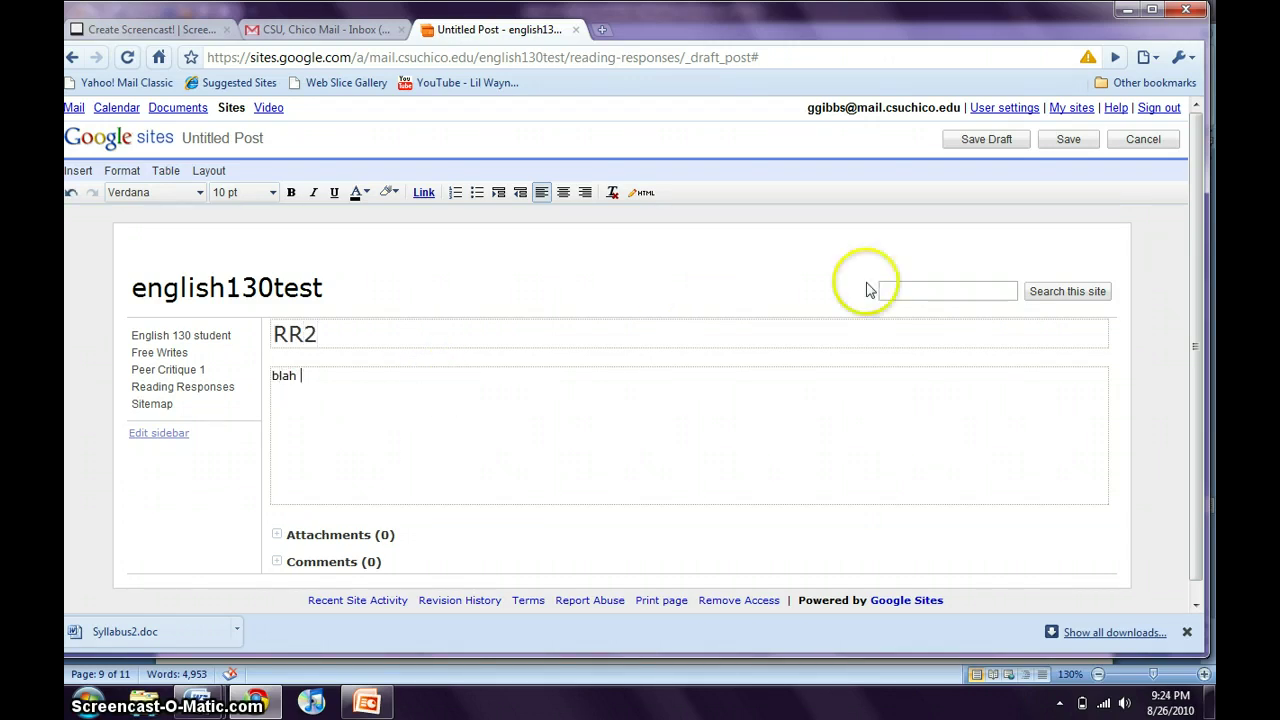
left_click(1053, 146)
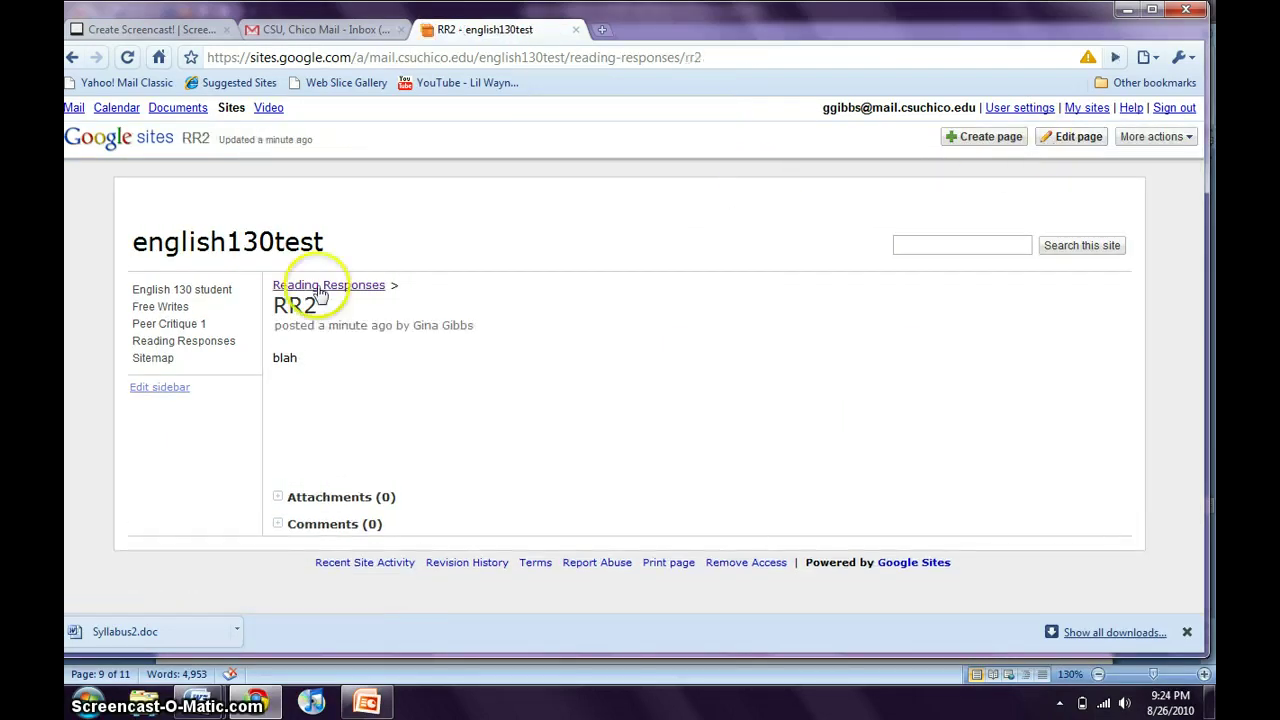
left_click(203, 341)
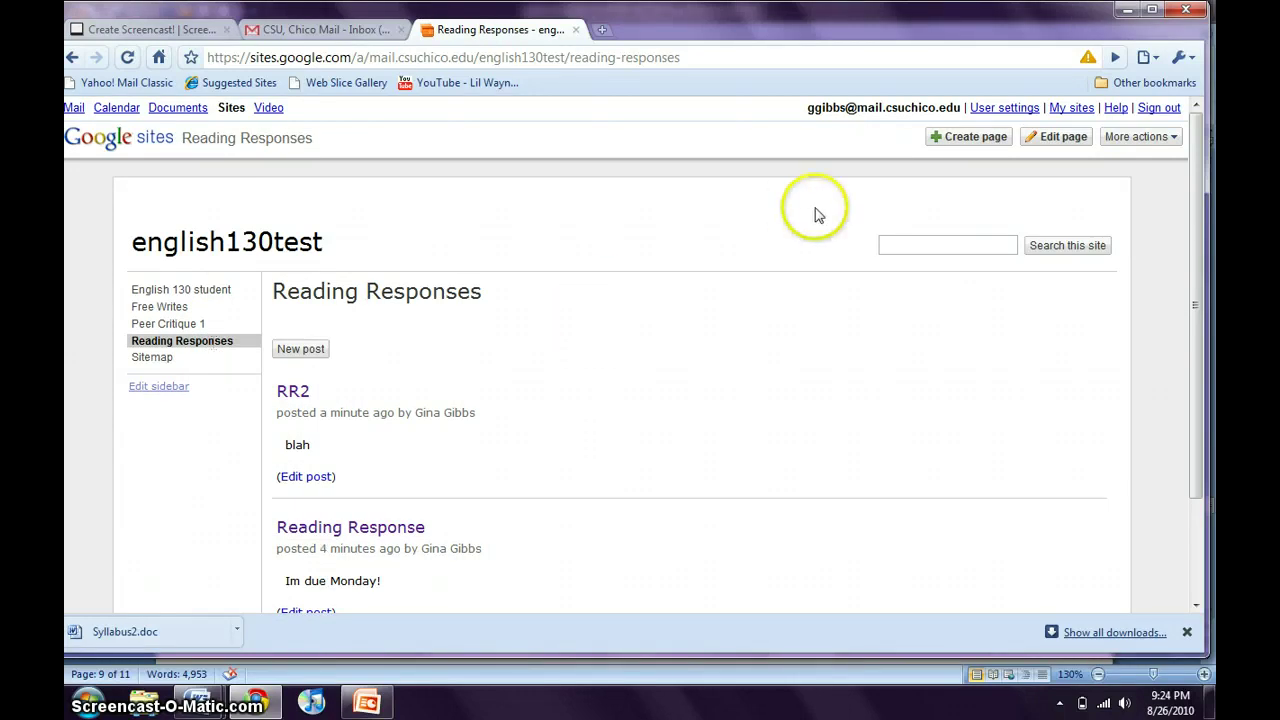
Create a top-level File Cabinet page named 'sample googledoc' and begin adding a file to it.
left_click(960, 138)
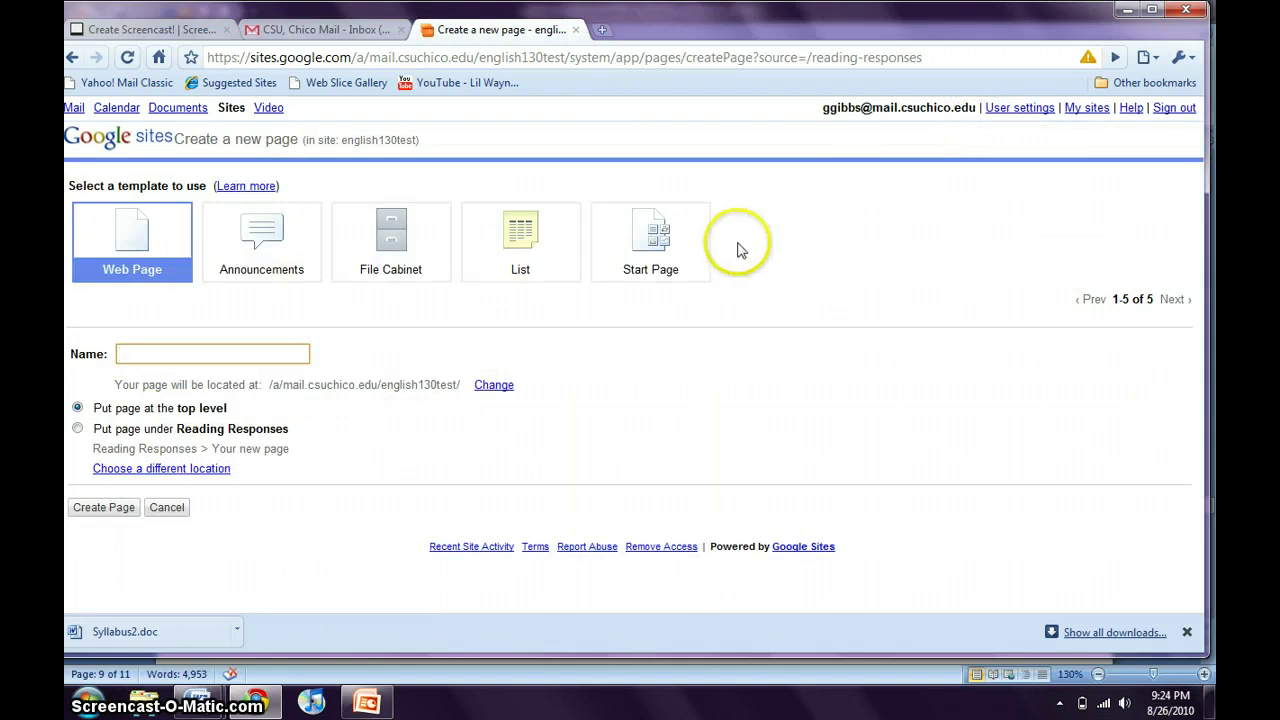
left_click(363, 244)
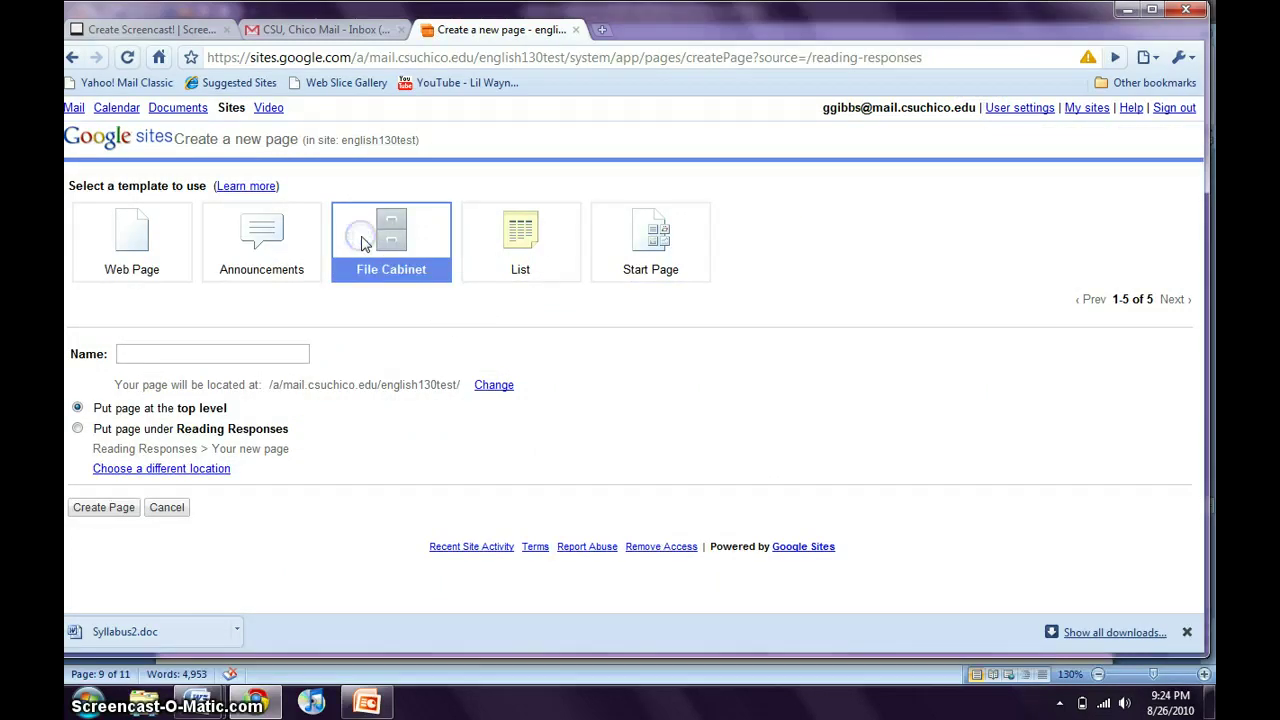
left_click(258, 352)
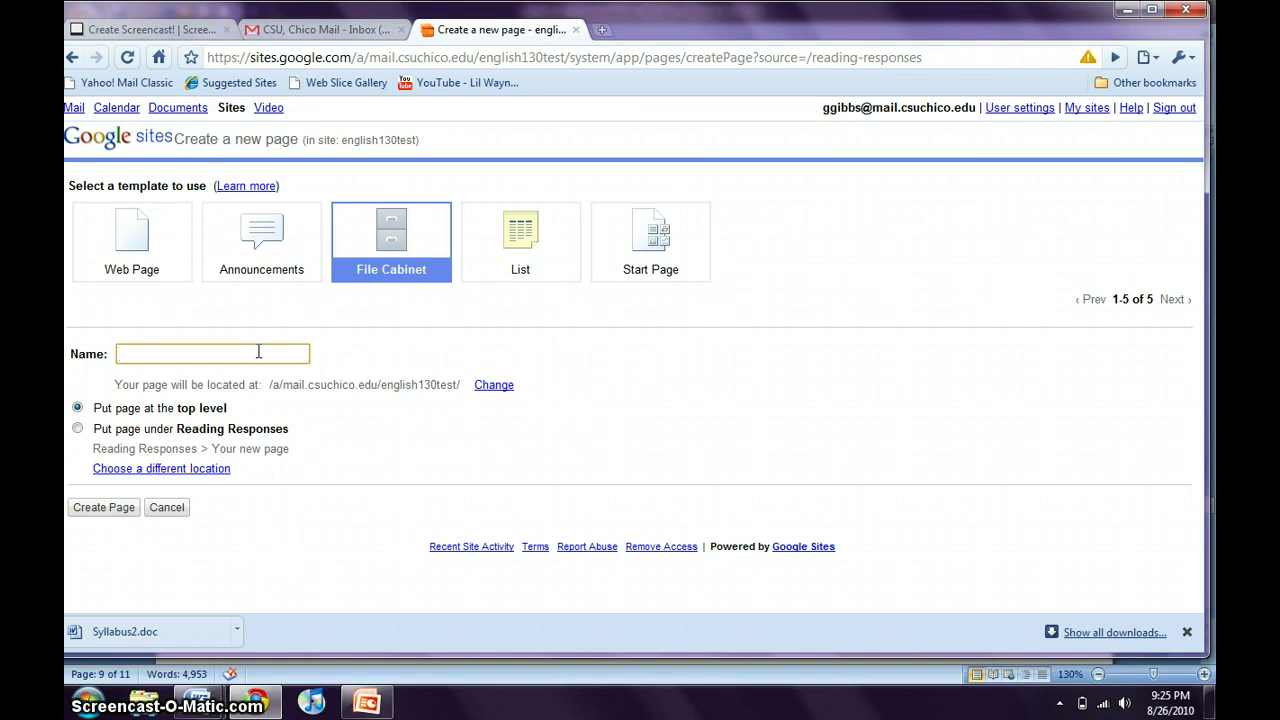
type("sam")
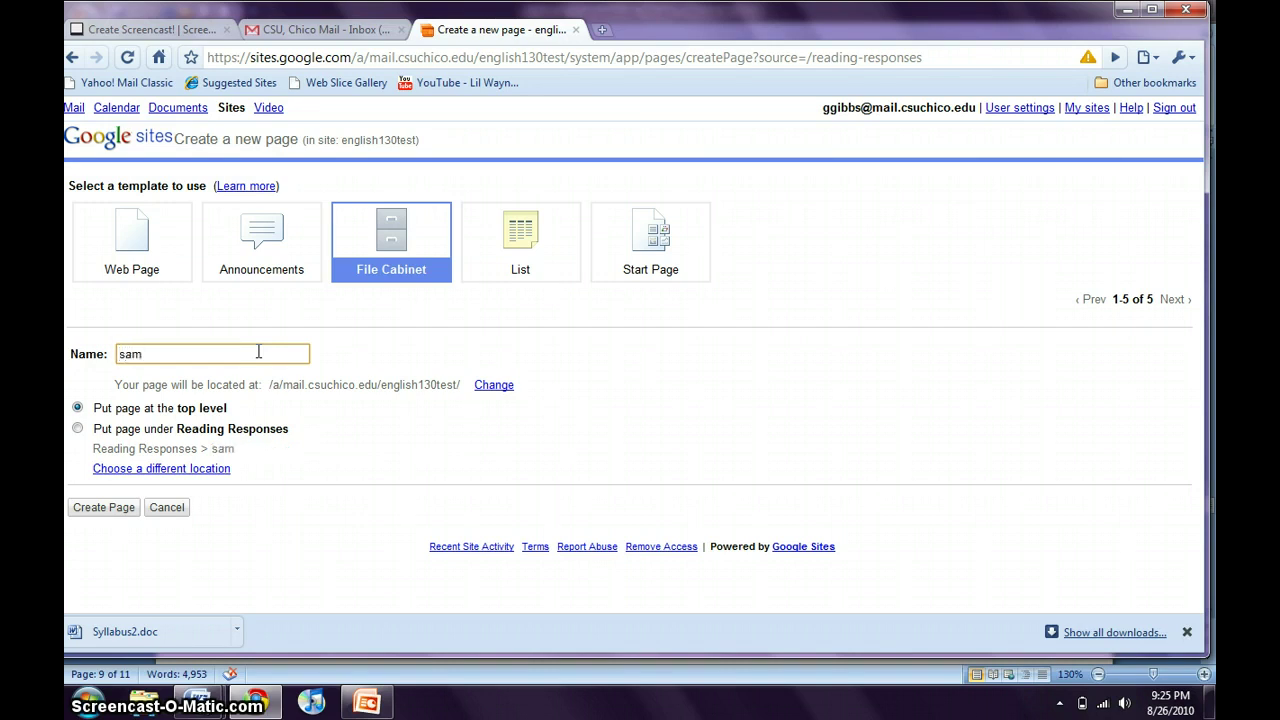
type("ple googledoc")
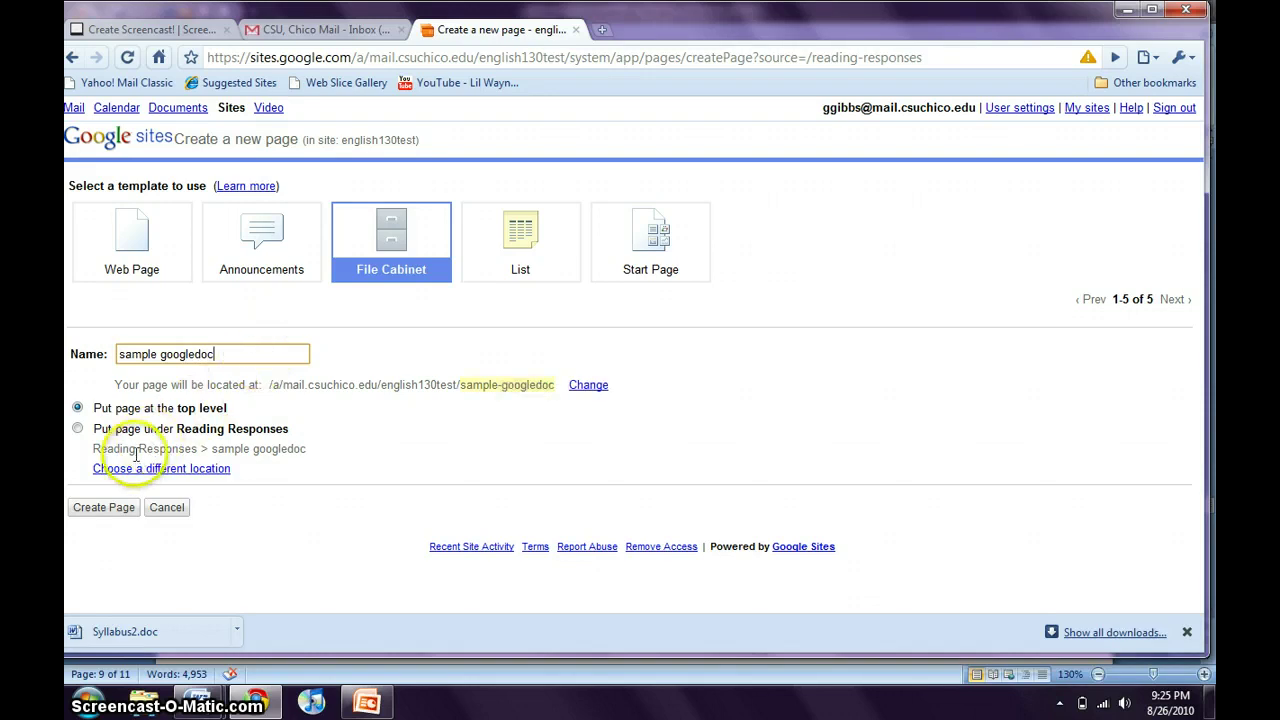
left_click(96, 510)
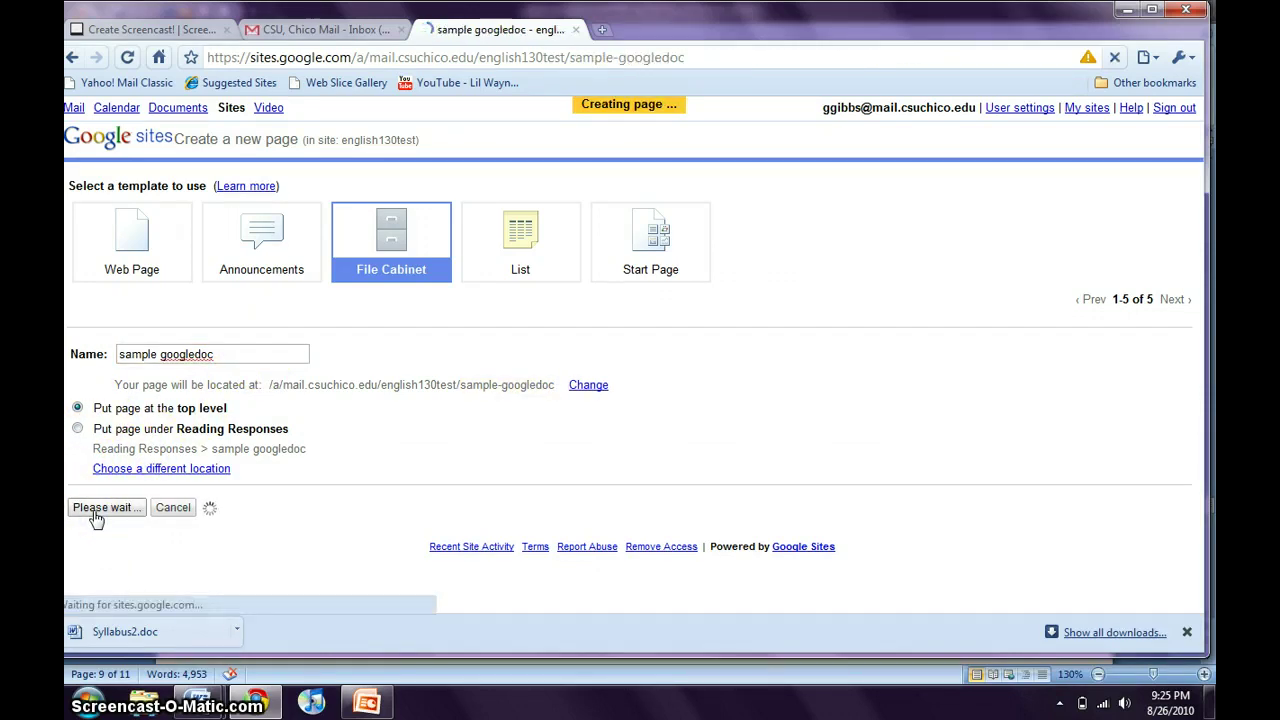
left_click(318, 356)
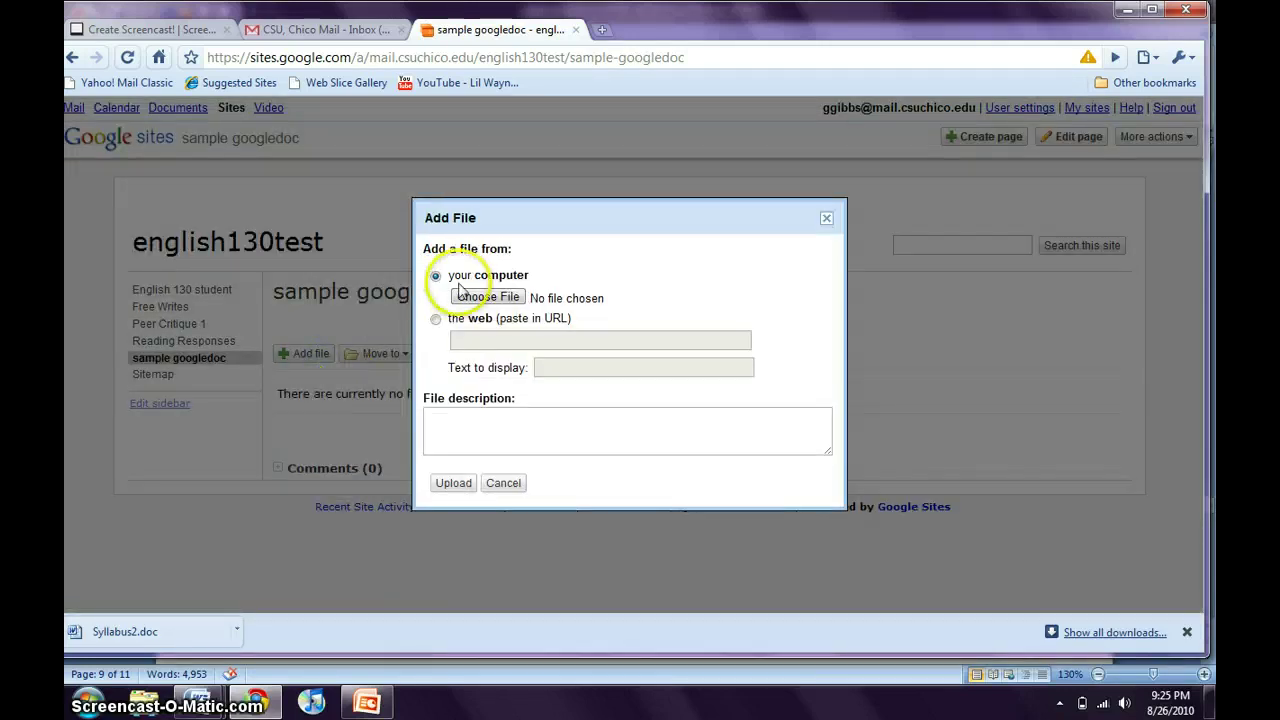
Set the Add File form to link from the web, then switch to the mail inbox tab.
left_click(434, 320)
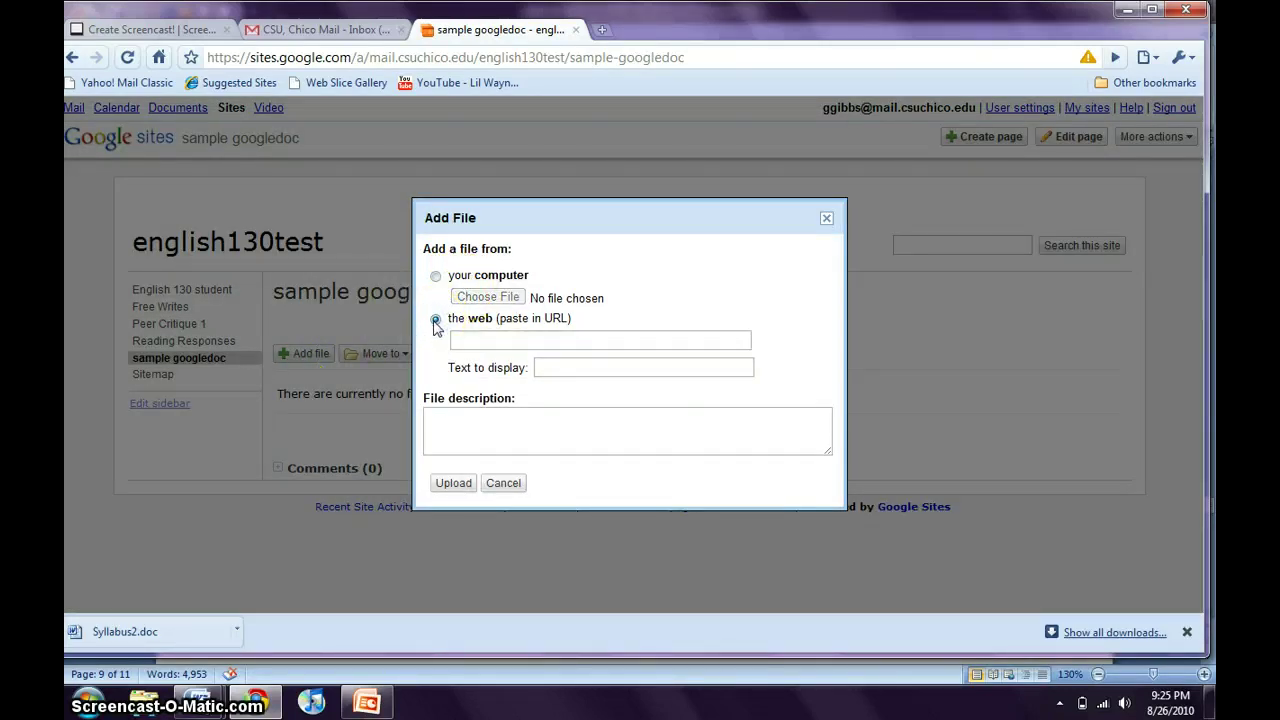
left_click(436, 276)
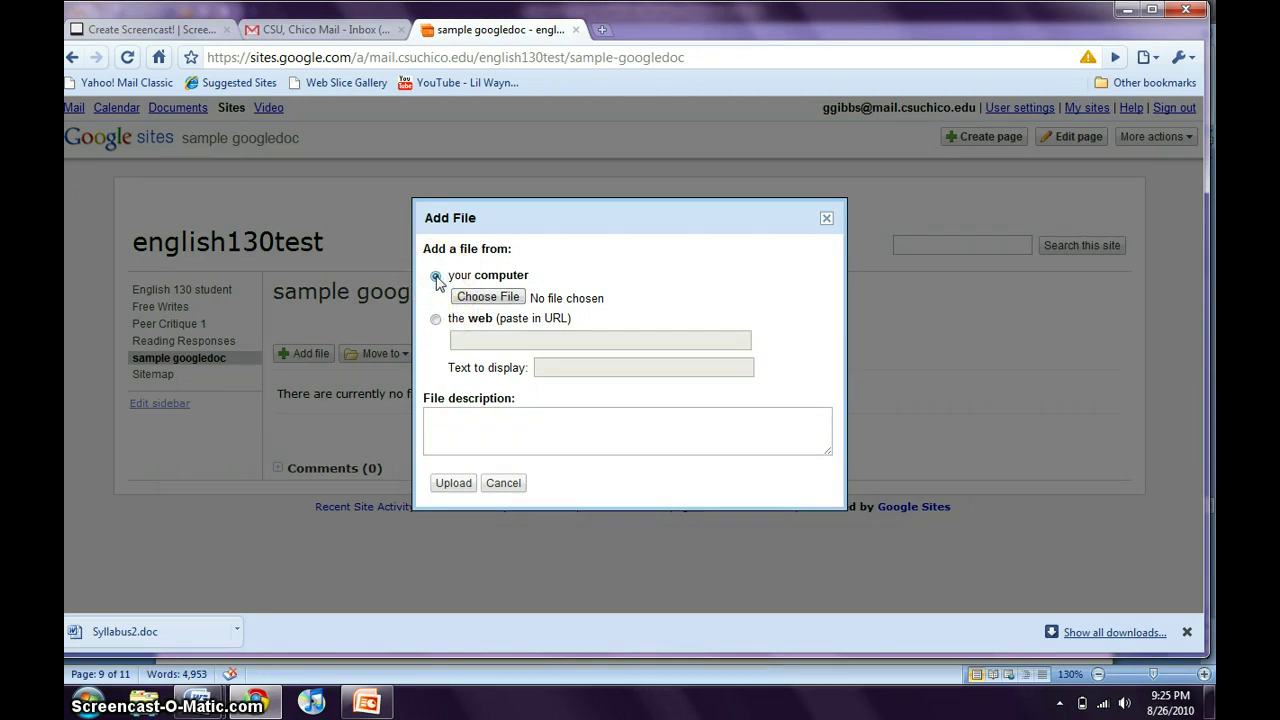
left_click(436, 319)
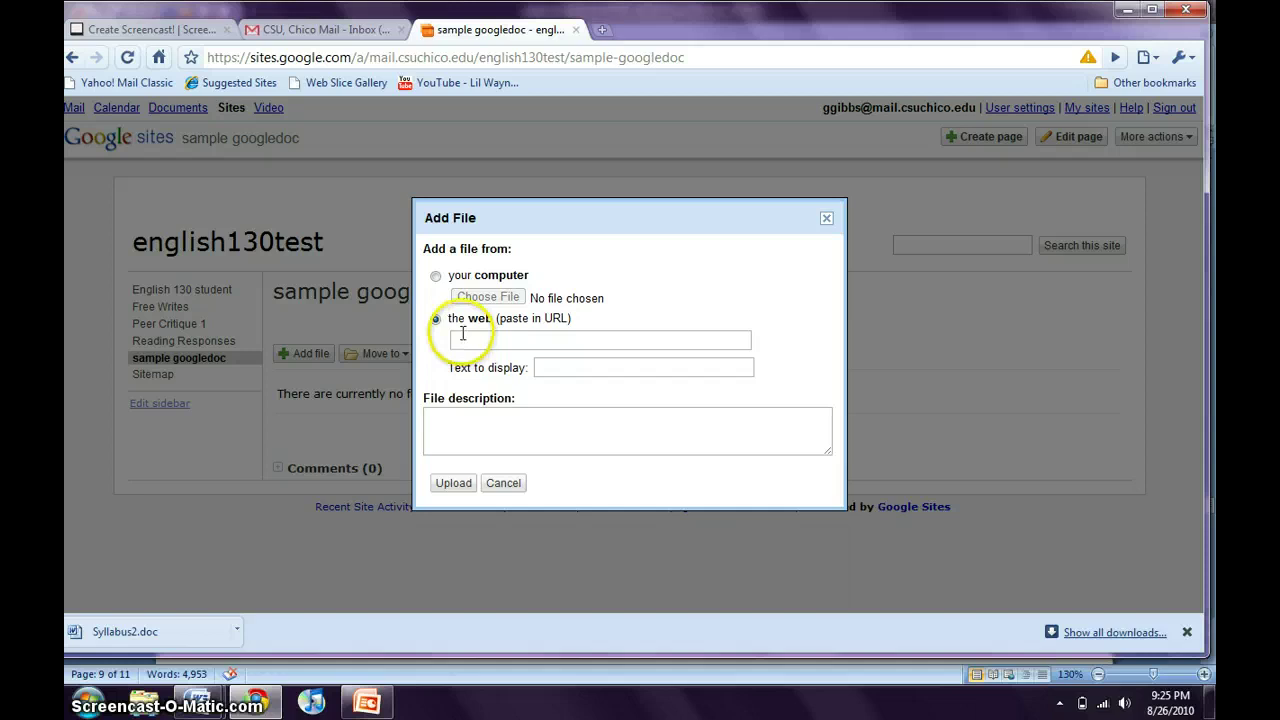
left_click(292, 32)
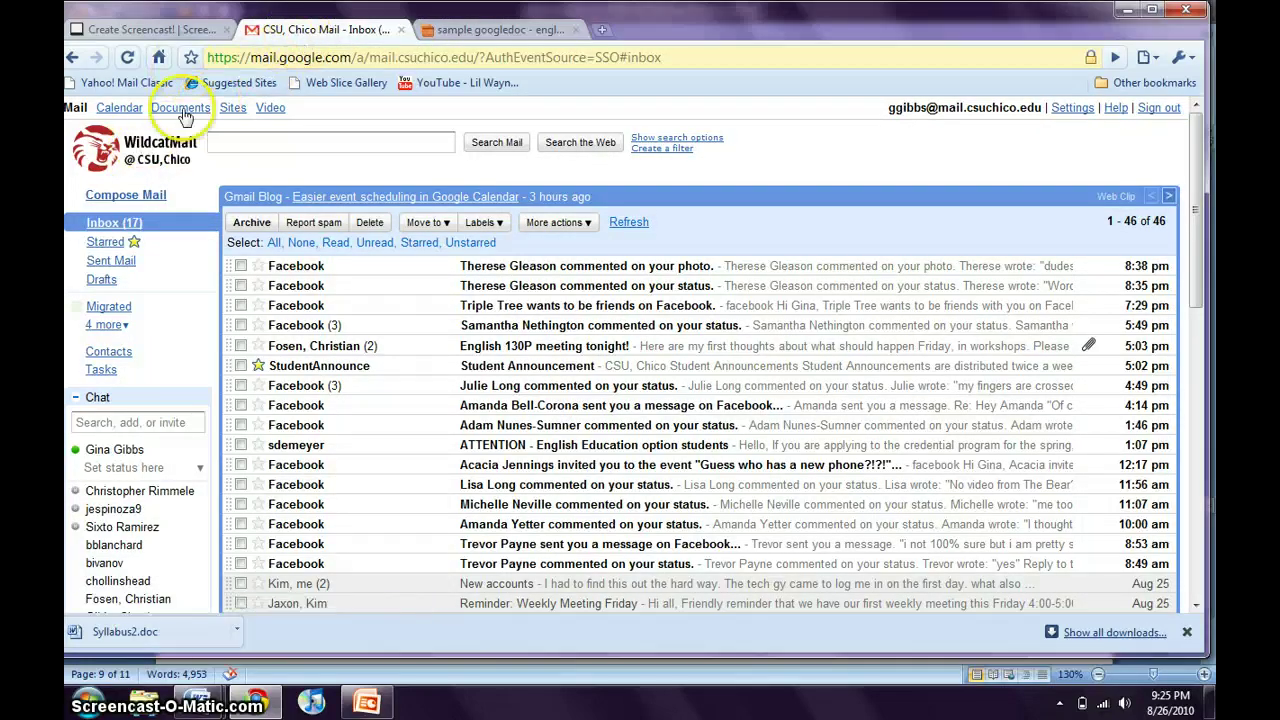
Copy the web address of the Chapter 7 Script Google Doc and return to the Sites tab.
left_click(183, 111)
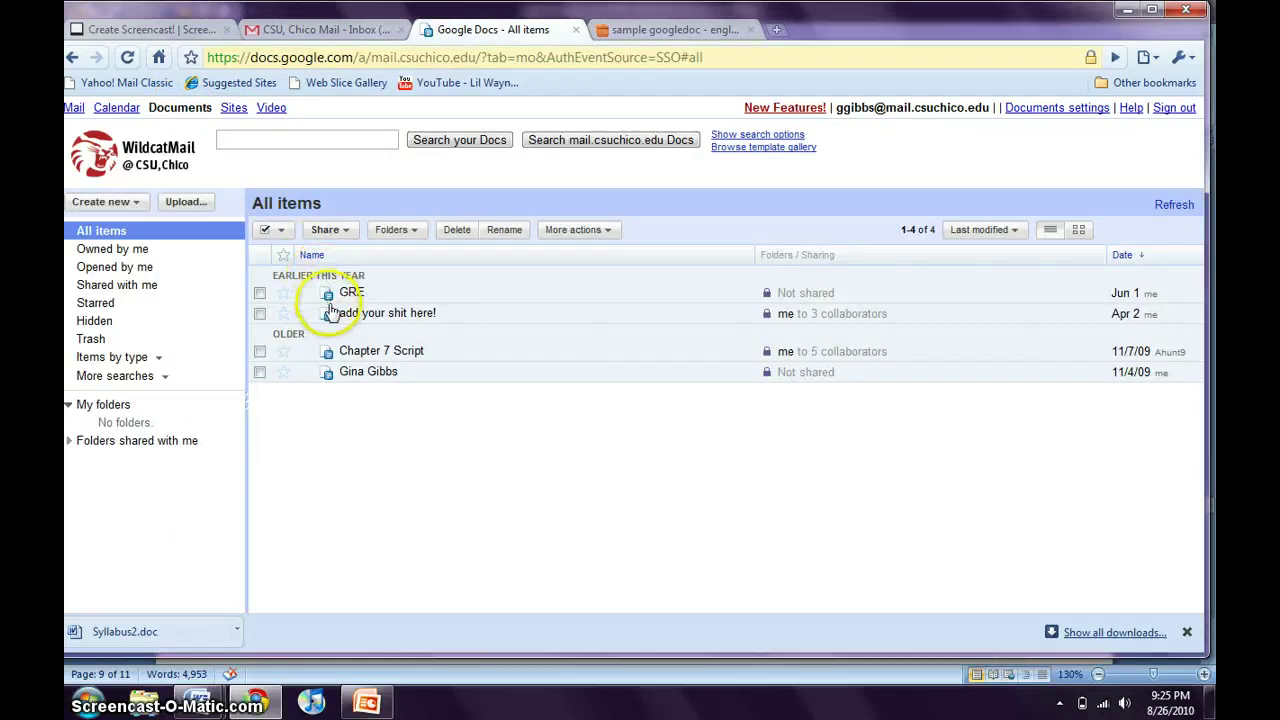
left_click(347, 358)
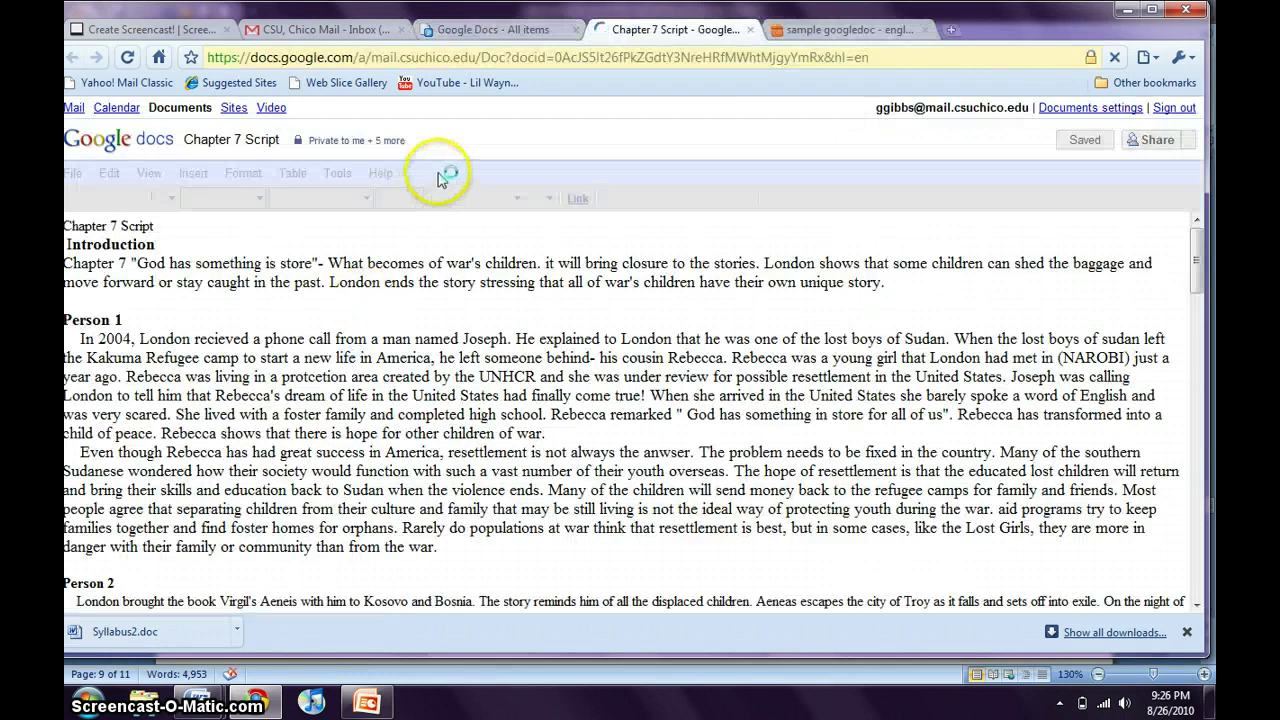
left_click(471, 58)
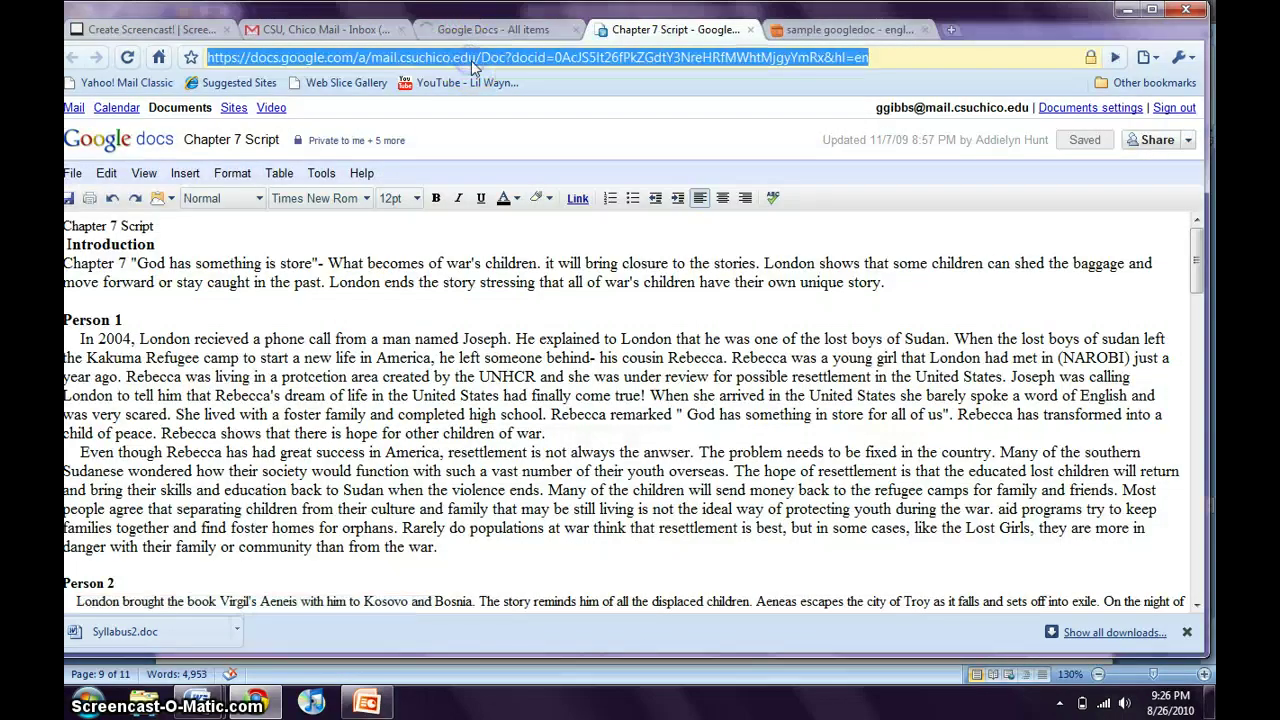
right_click(471, 60)
left_click(513, 119)
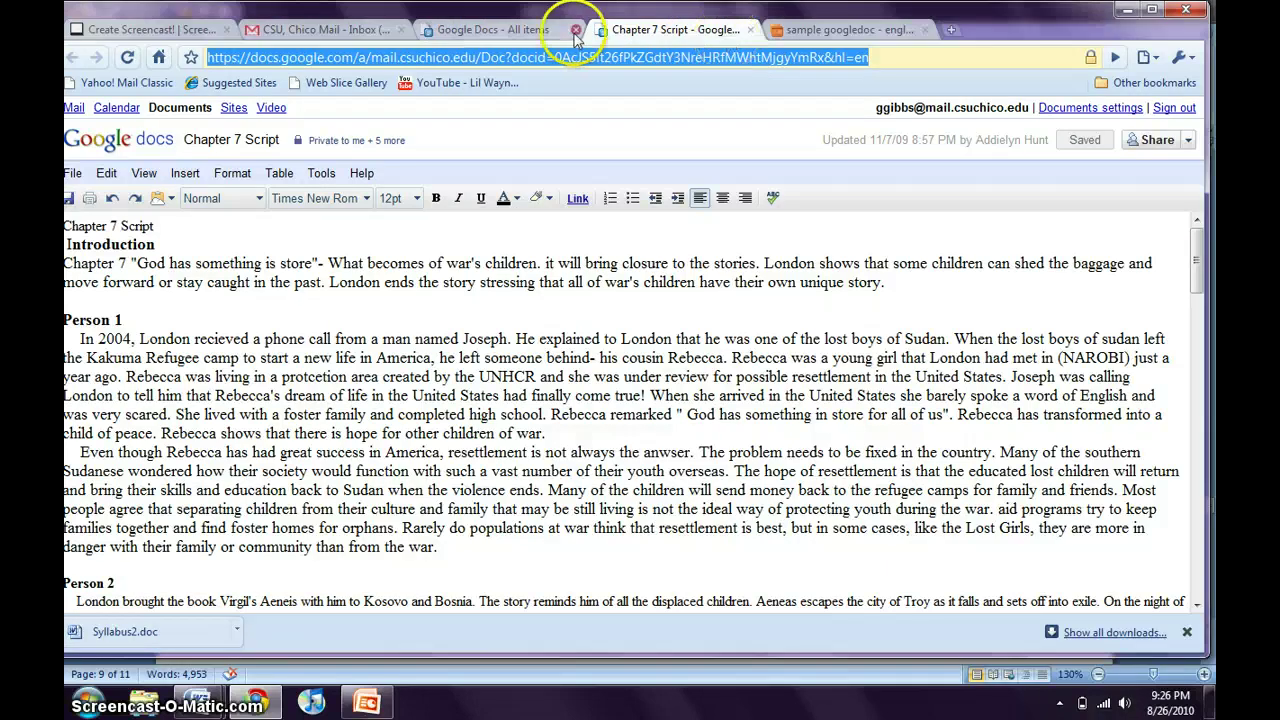
left_click(814, 31)
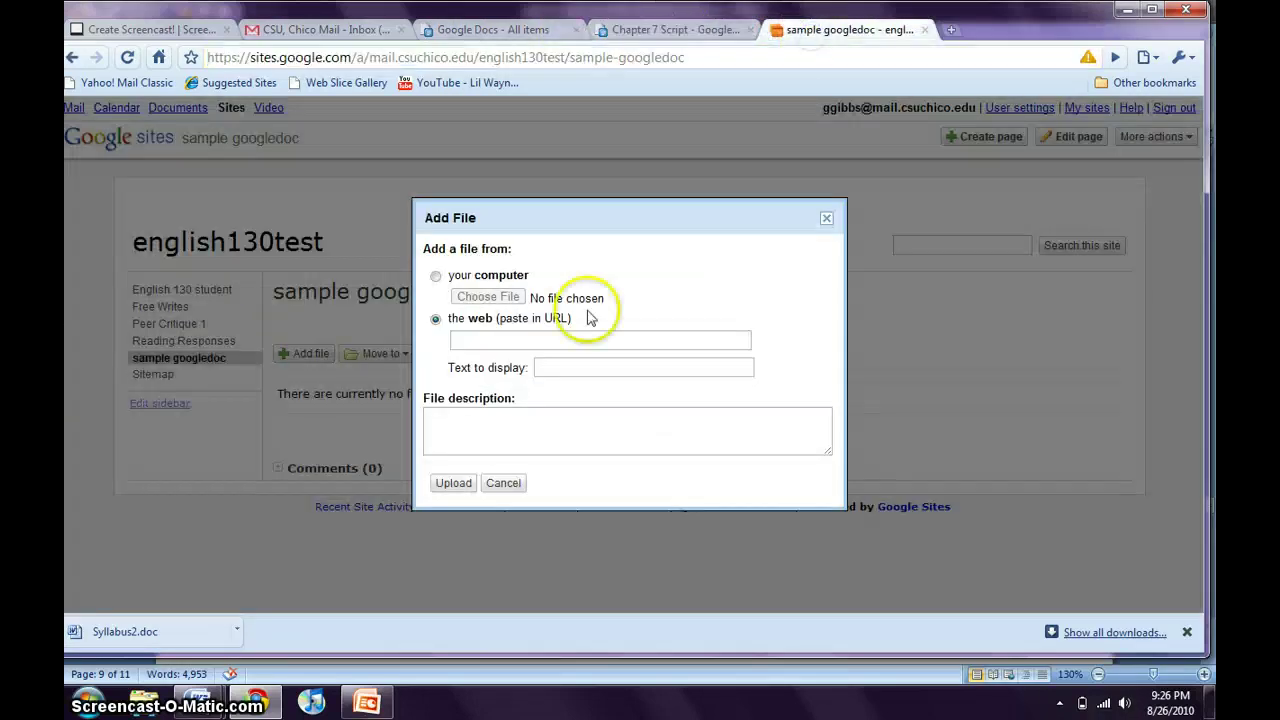
Link the Chapter 7 Script address as 'sample doc', described 'its really cool!', then open the English 130 page.
left_click(556, 341)
right_click(556, 341)
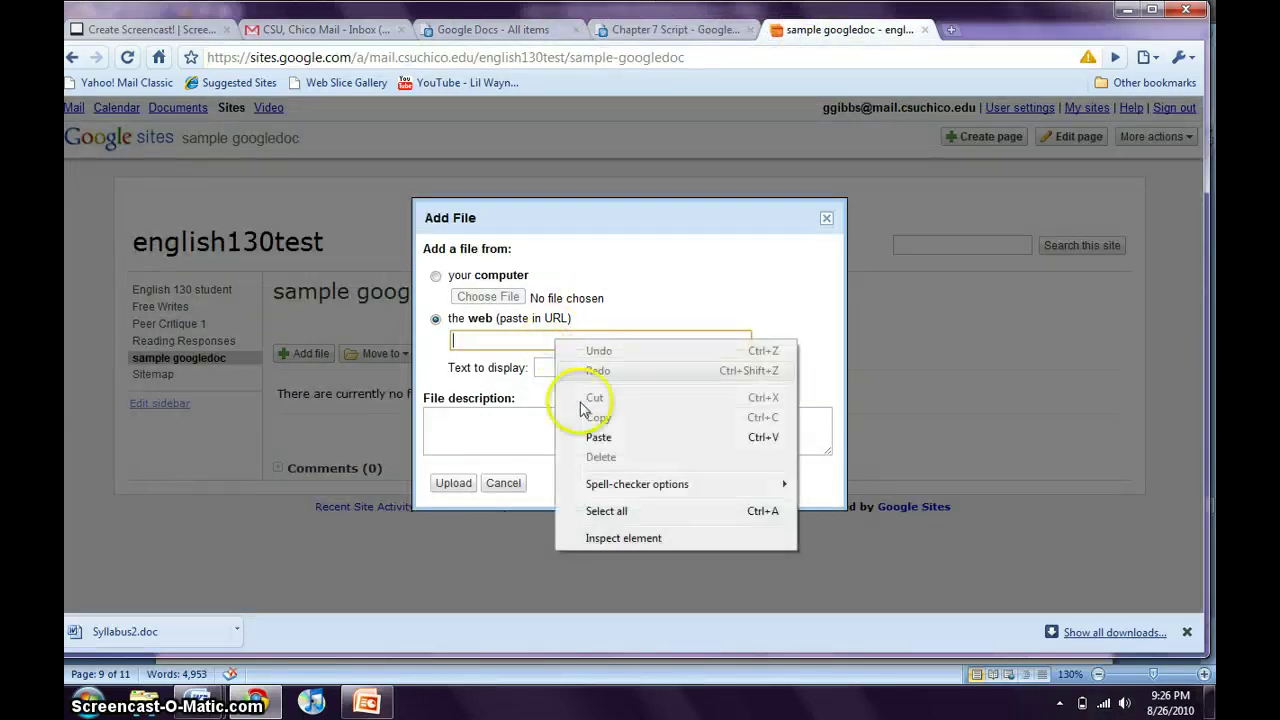
left_click(598, 437)
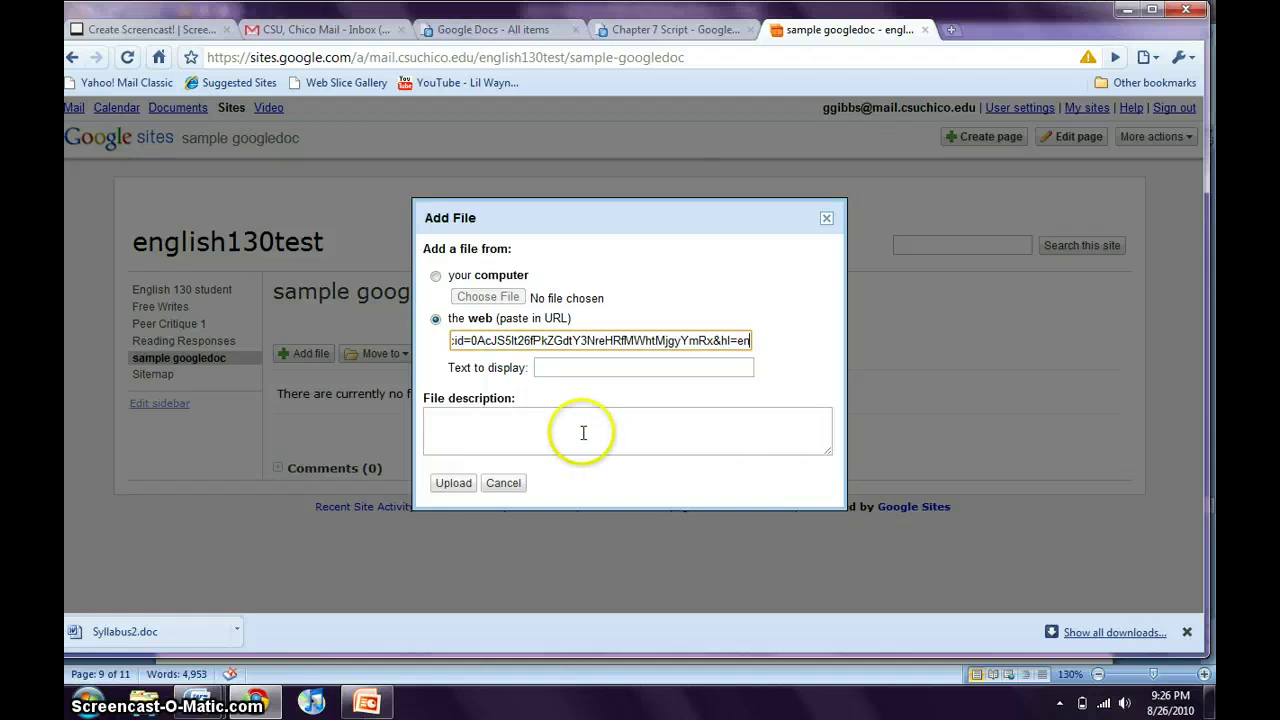
left_click(572, 367)
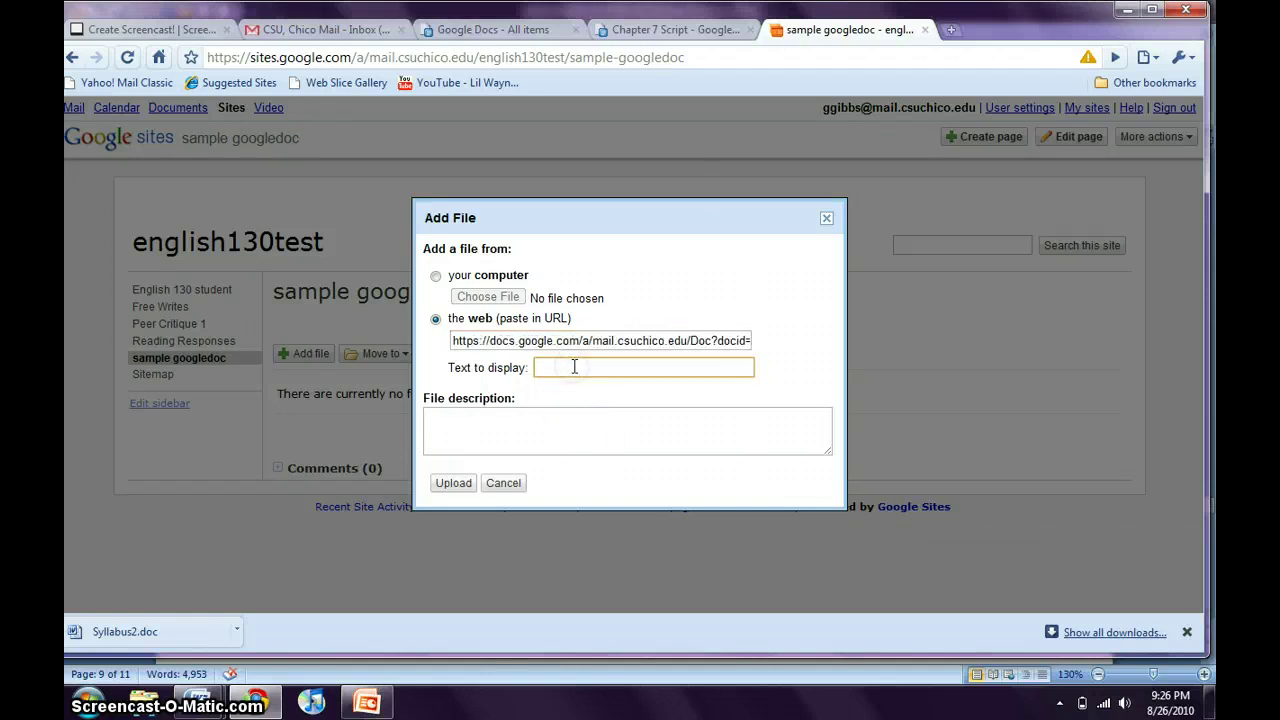
type("sample doc")
left_click(566, 429)
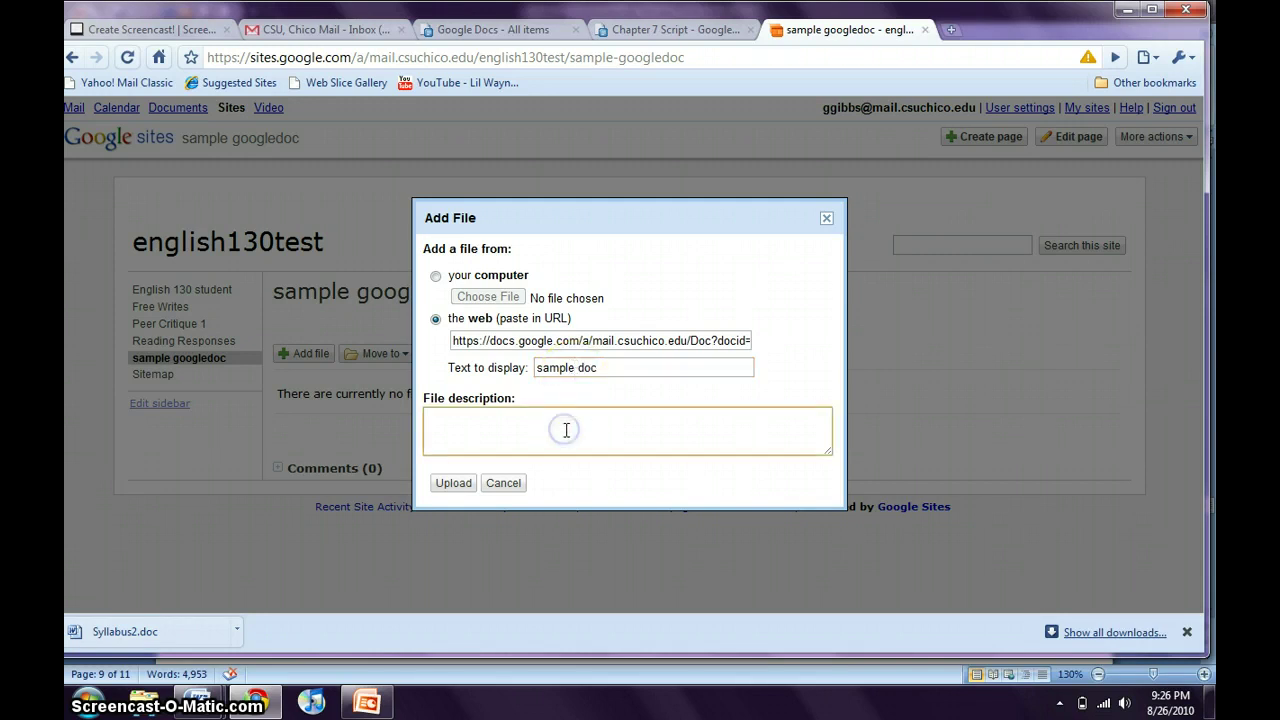
type("its really cool!")
left_click(460, 483)
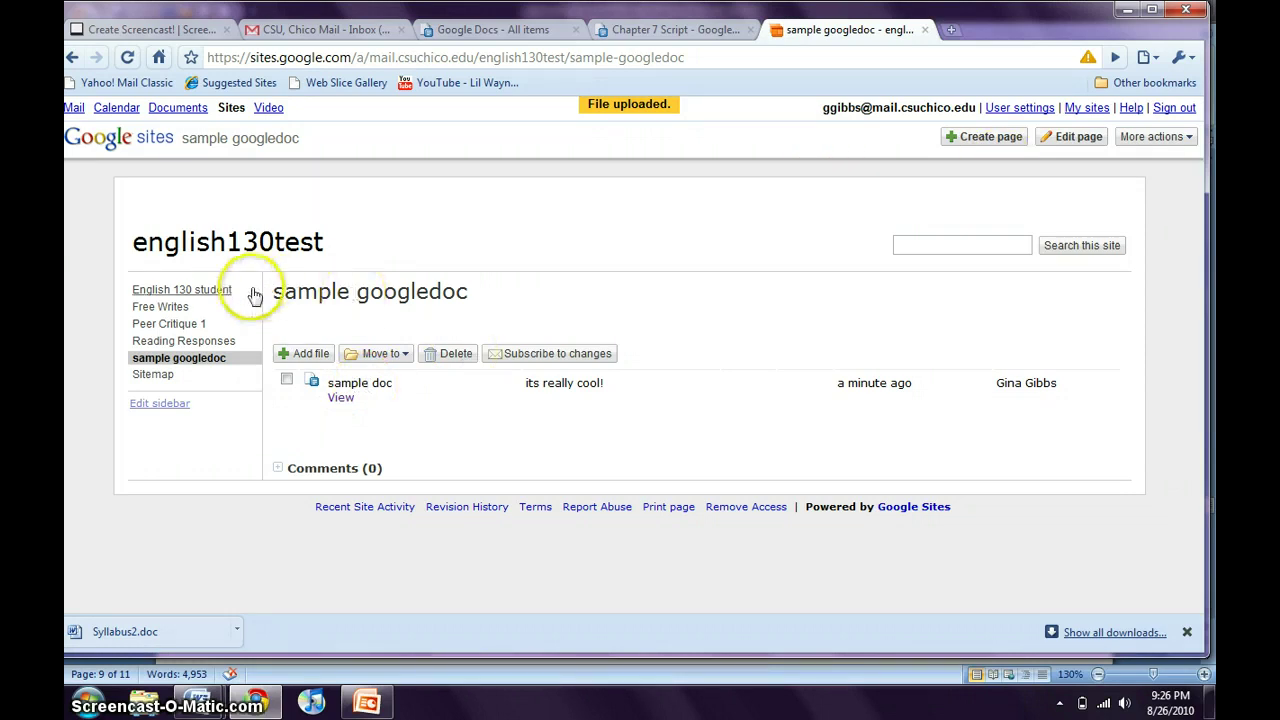
left_click(203, 292)
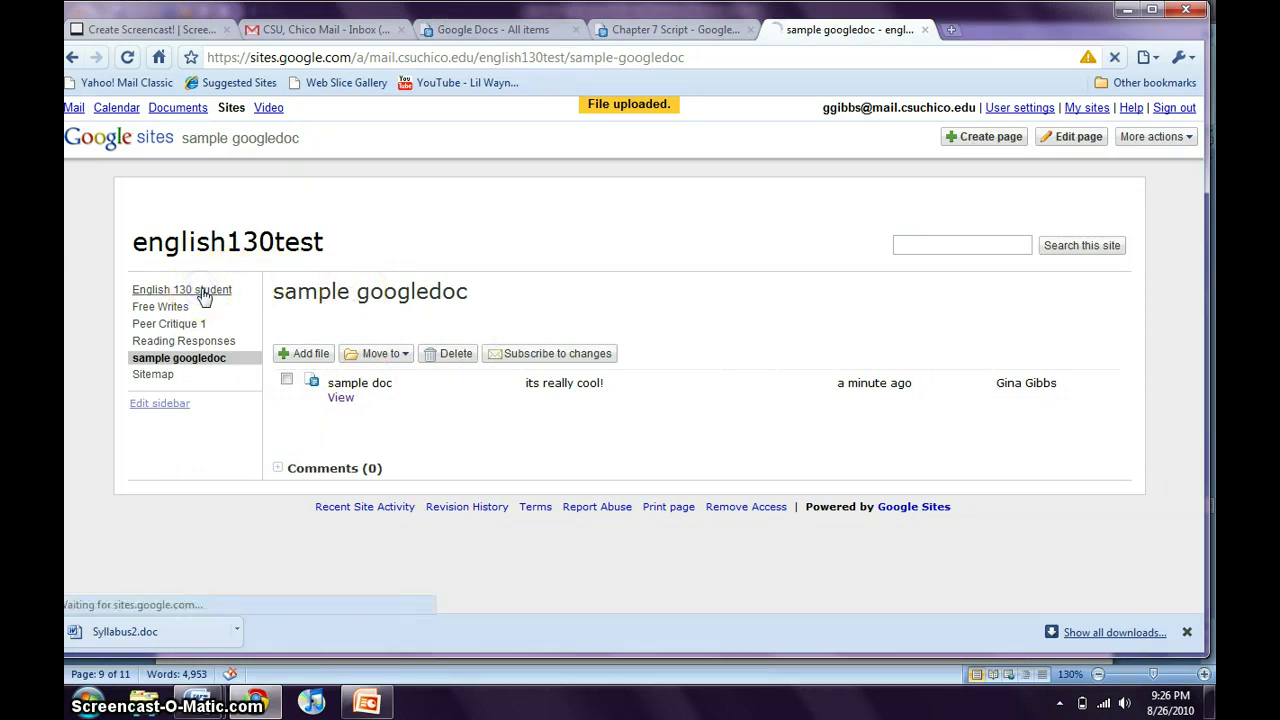